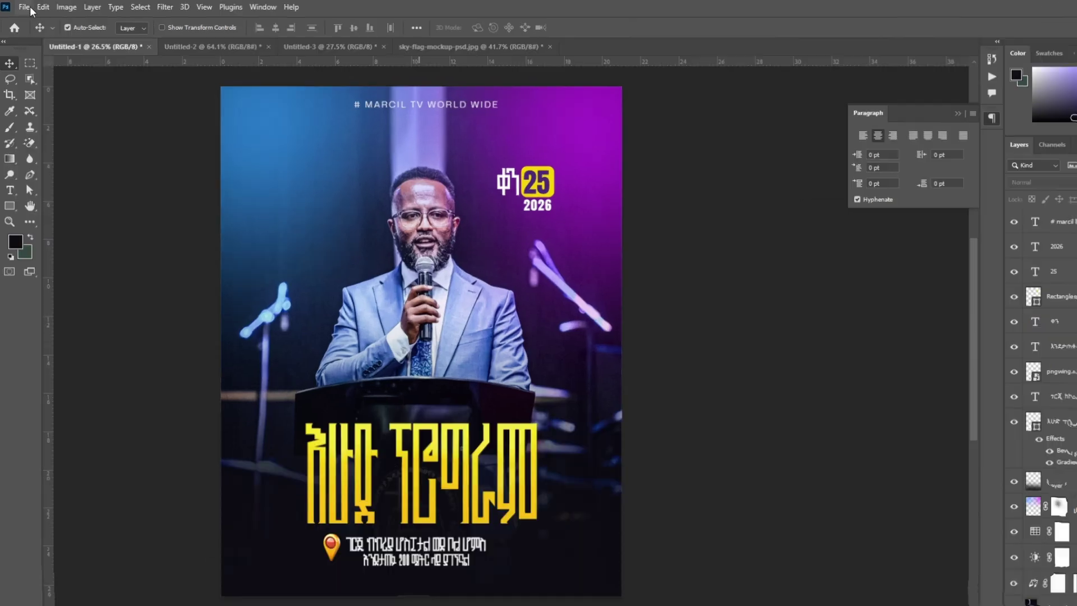
Create a new A4 document, 210 x 297 mm at 300 pixels/inch, in RGB Color with a white background.
click(31, 8)
click(48, 34)
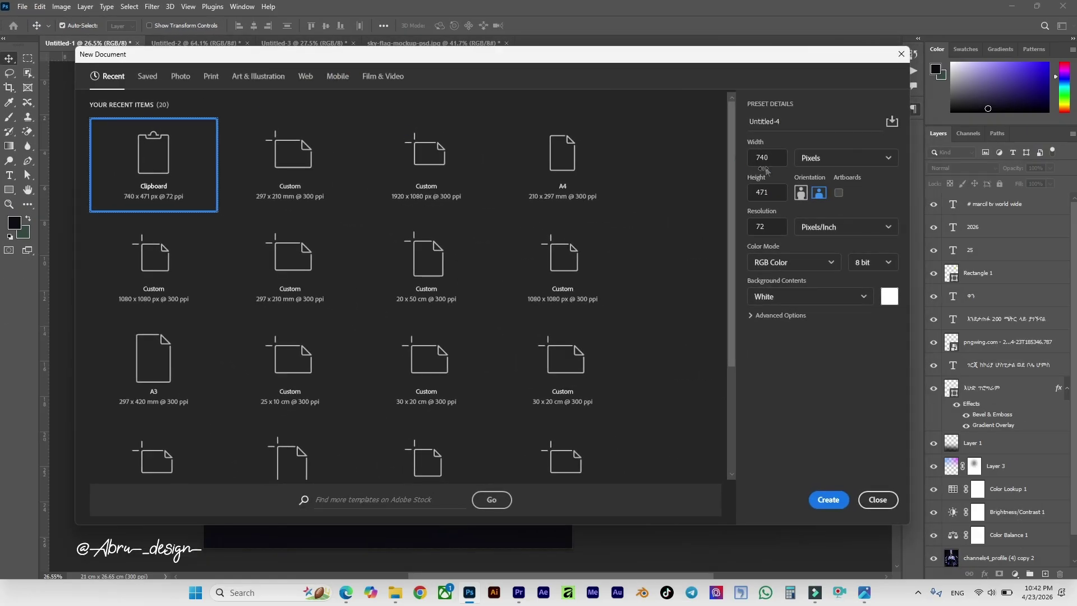
click(566, 171)
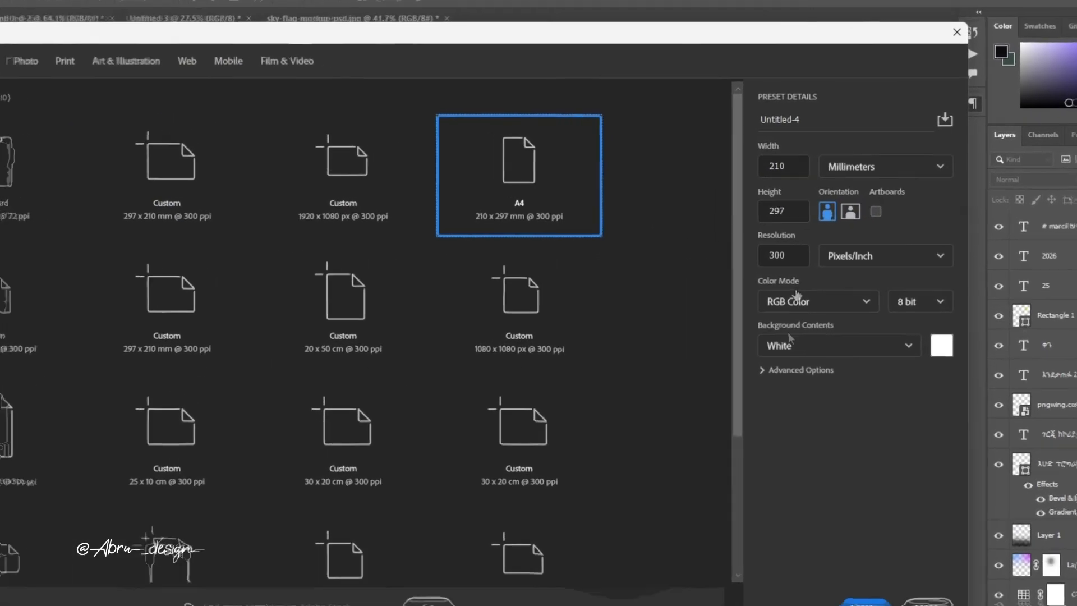
click(867, 603)
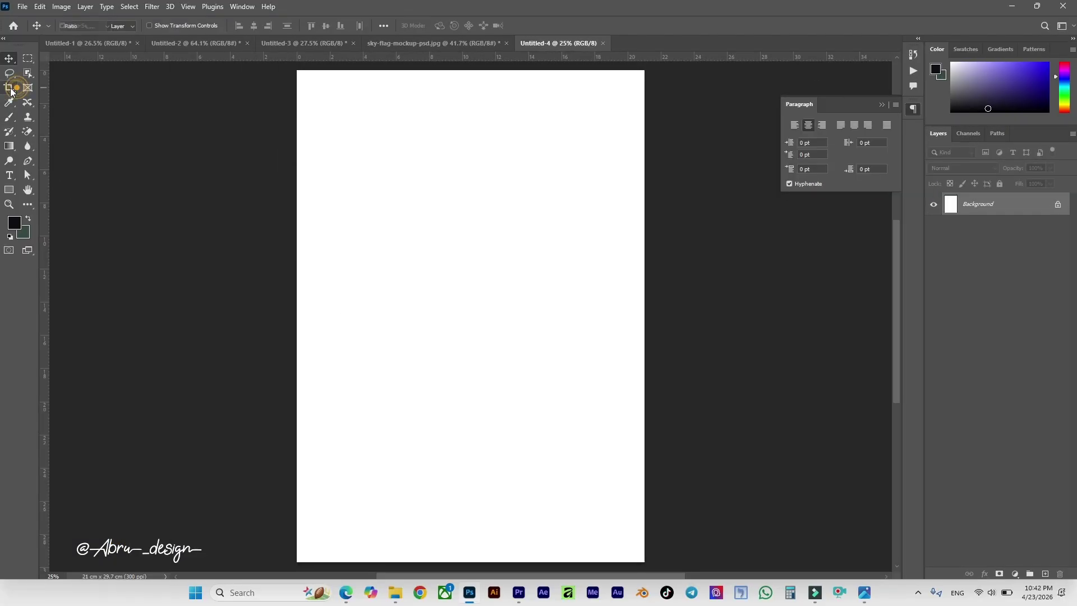
Crop the canvas from its lower edge to a height of about 26.59 cm, keeping the full width.
click(10, 88)
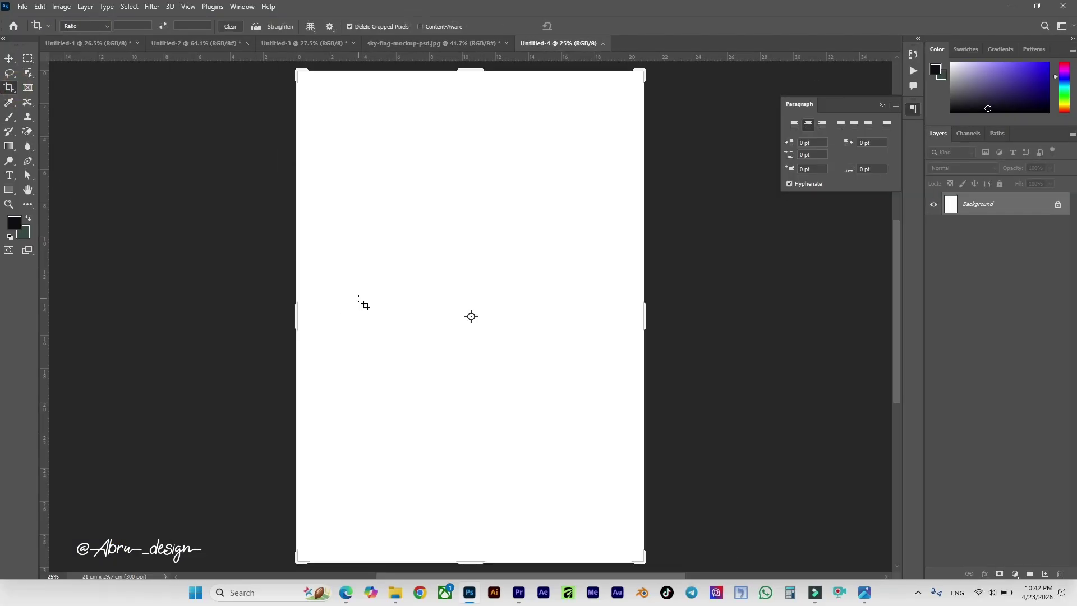
drag(476, 559, 479, 536)
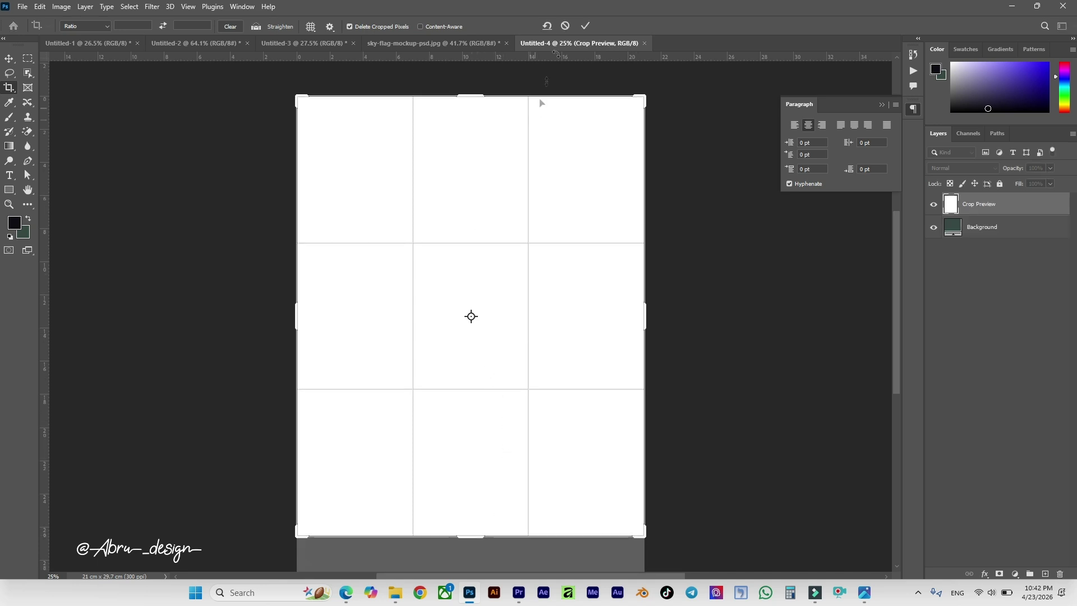
click(585, 27)
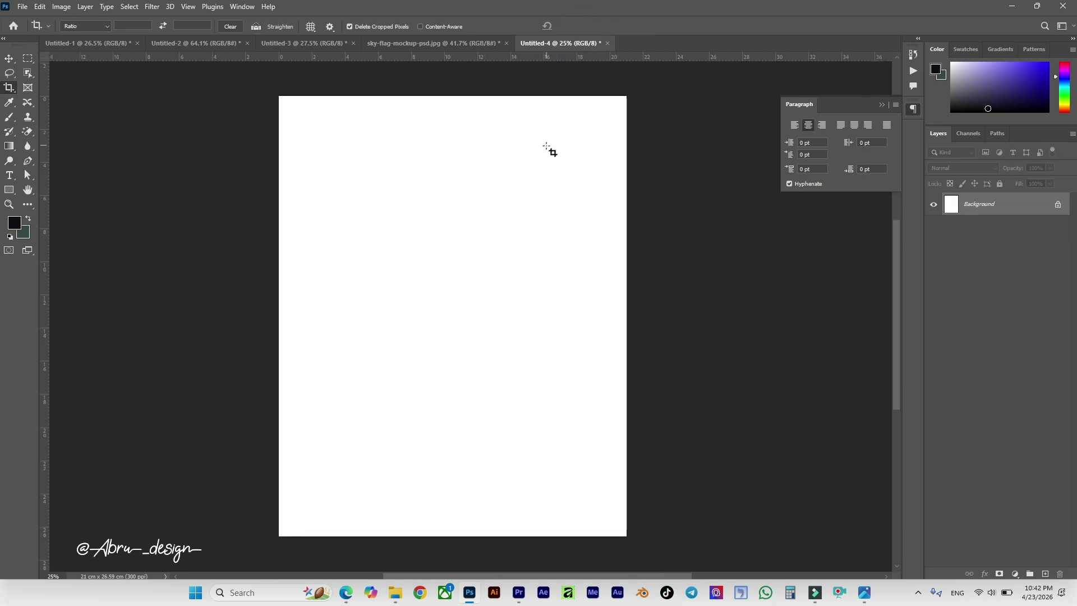
click(9, 58)
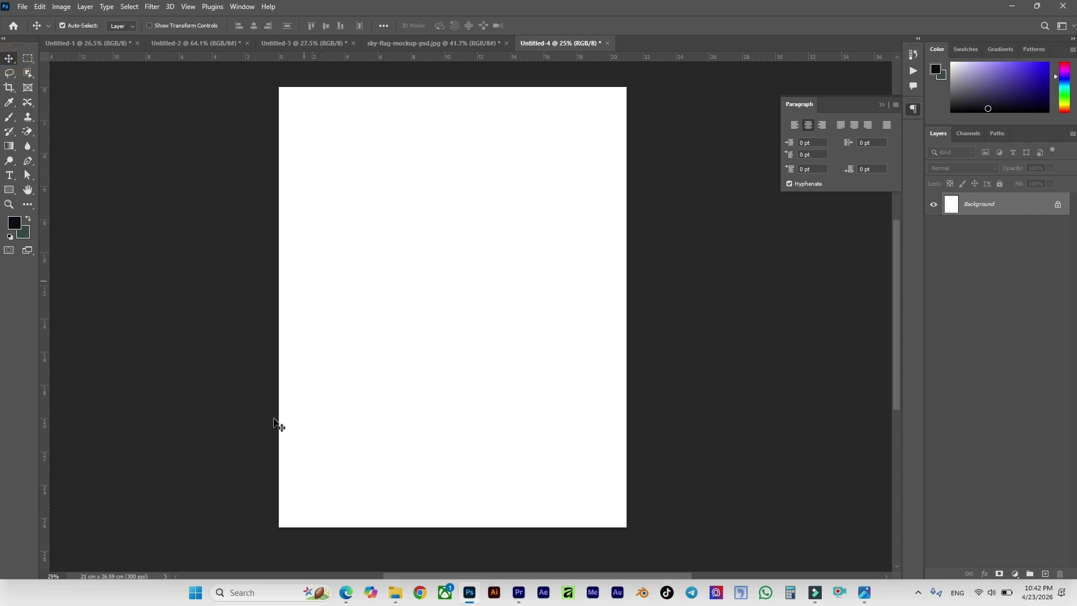
Place the channels4_profile (4).jpg photo from the Downloads folder into the new document.
click(395, 592)
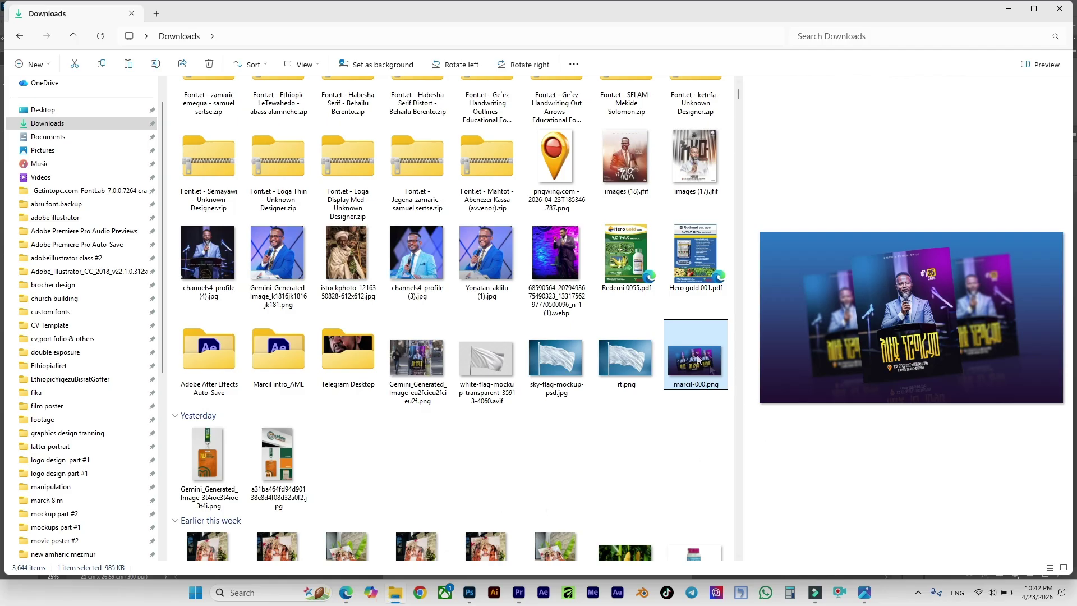
scroll(668, 310, up, 4)
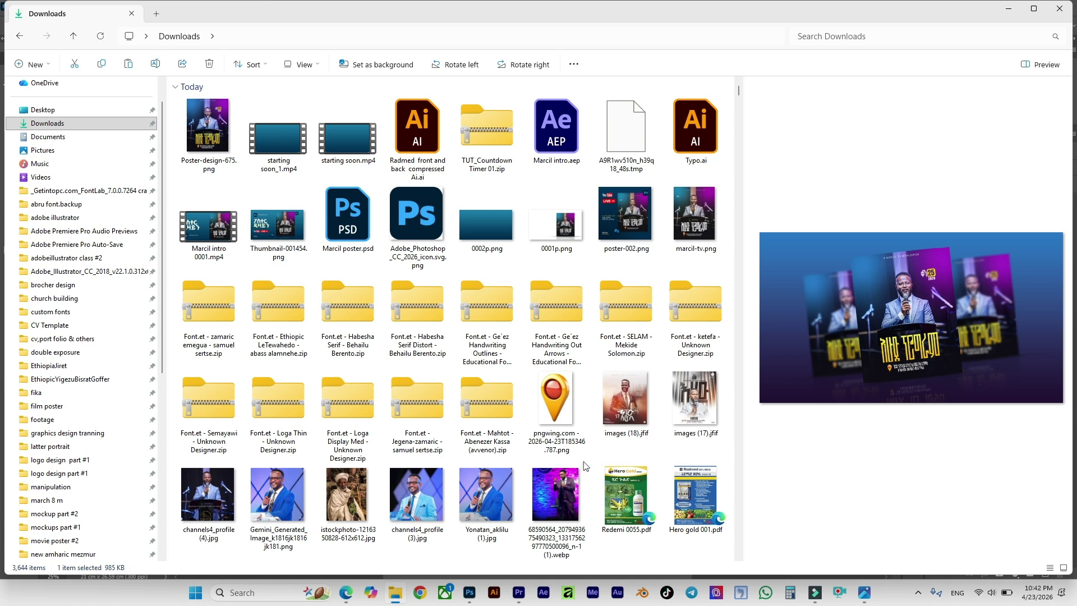
scroll(587, 462, down, 3)
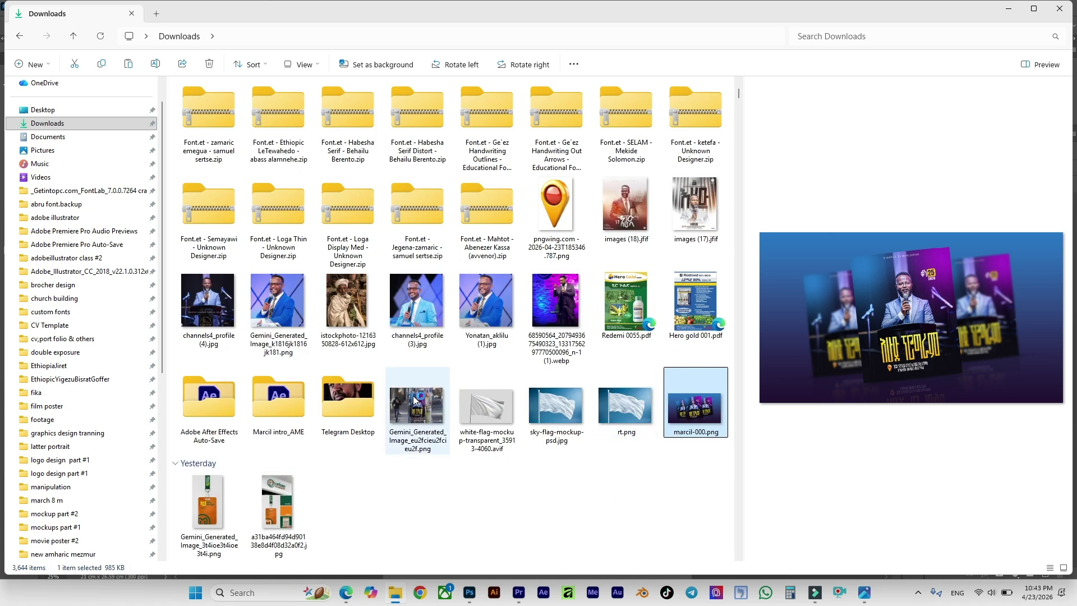
drag(208, 303, 489, 326)
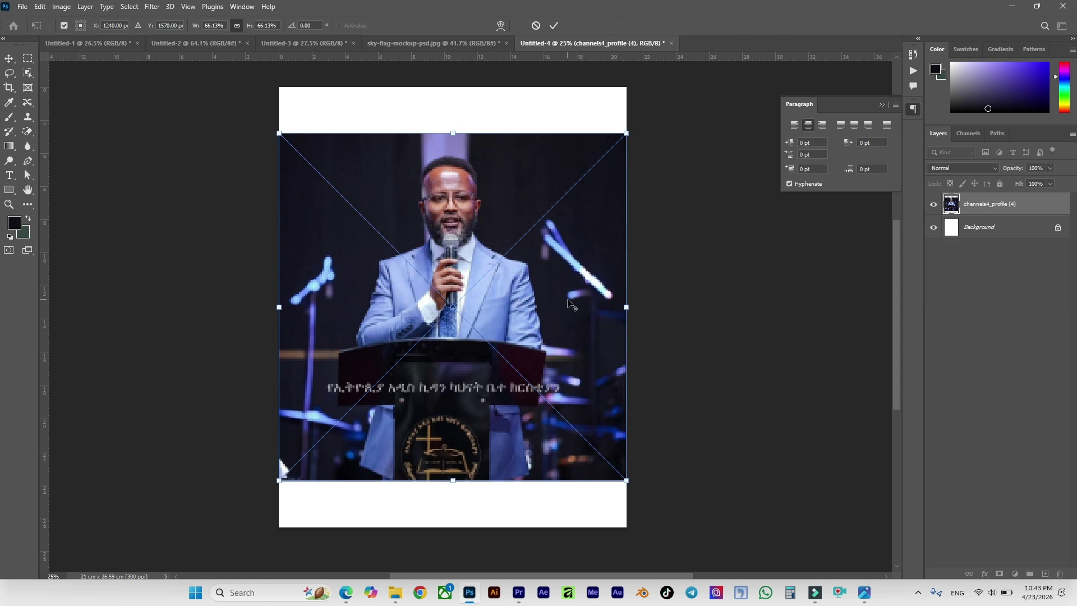
Scale the placed photo proportionally to about 69.82% so it extends slightly past the canvas sides.
scroll(642, 321, up, 1)
mouse_move(631, 308)
mouse_down()
mouse_move(651, 309)
mouse_move(642, 308)
mouse_up()
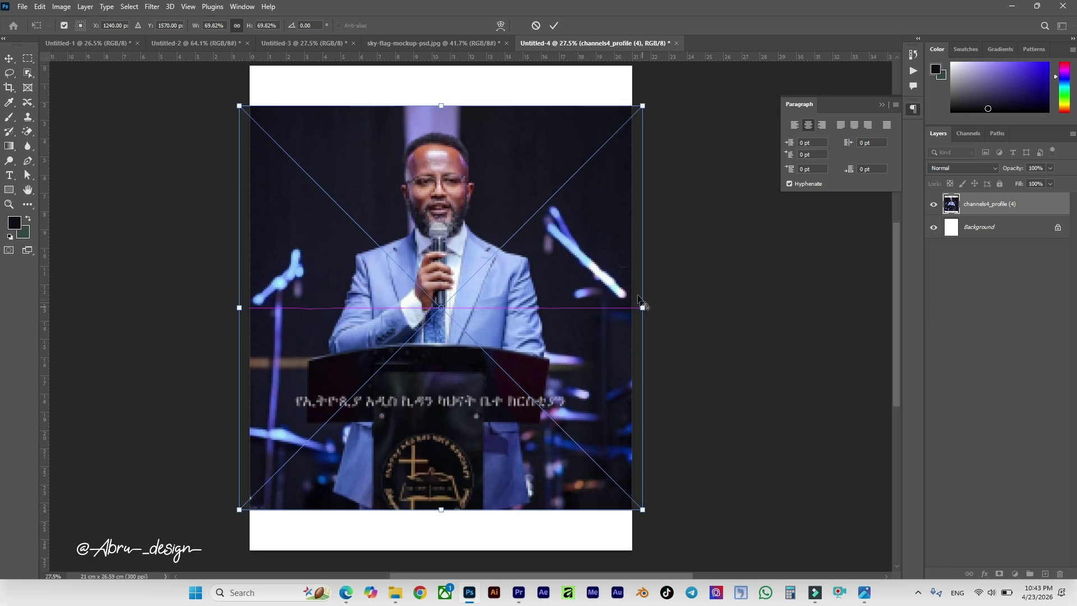
key(ctrl+minus)
key(Return)
scroll(421, 354, down, 2)
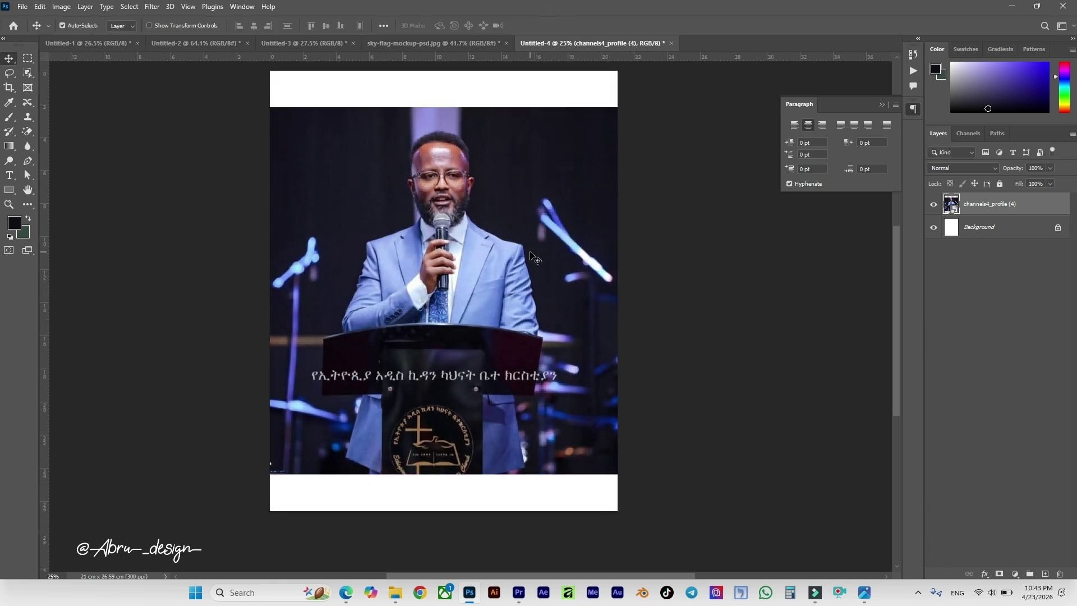
Draw a freehand Lasso selection around the line of white Amharic lettering across the podium.
scroll(422, 354, up, 2)
scroll(422, 353, up, 3)
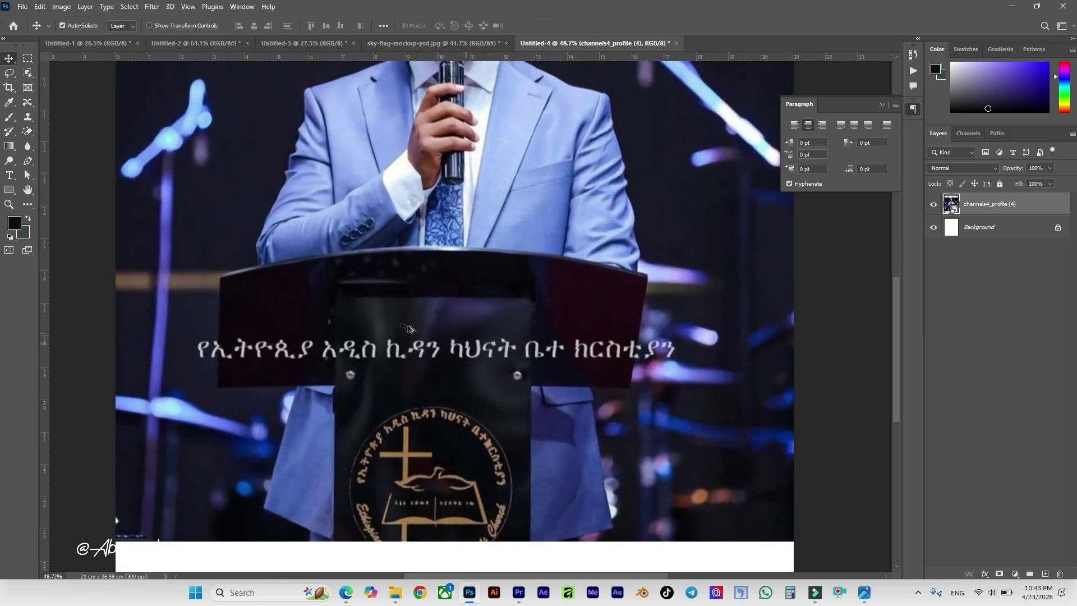
scroll(407, 328, down, 3)
scroll(407, 328, up, 2)
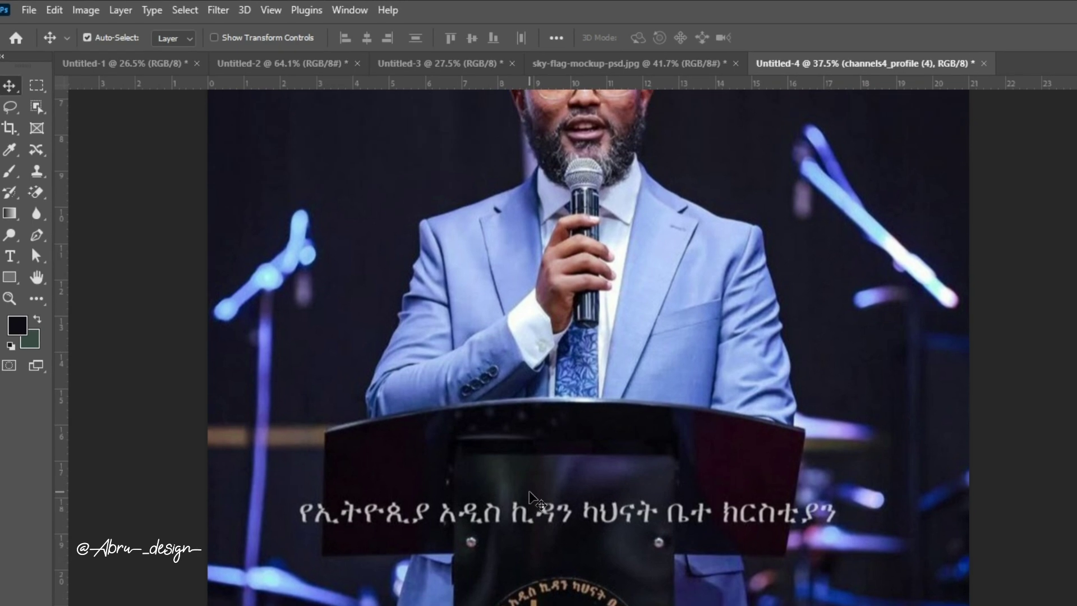
click(10, 107)
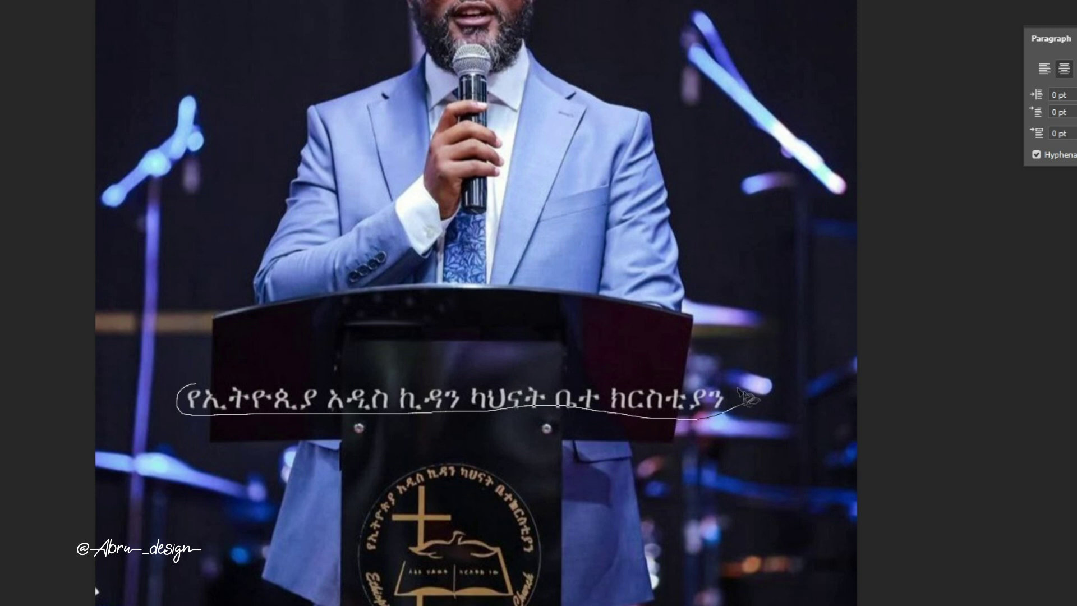
drag(276, 379, 322, 377)
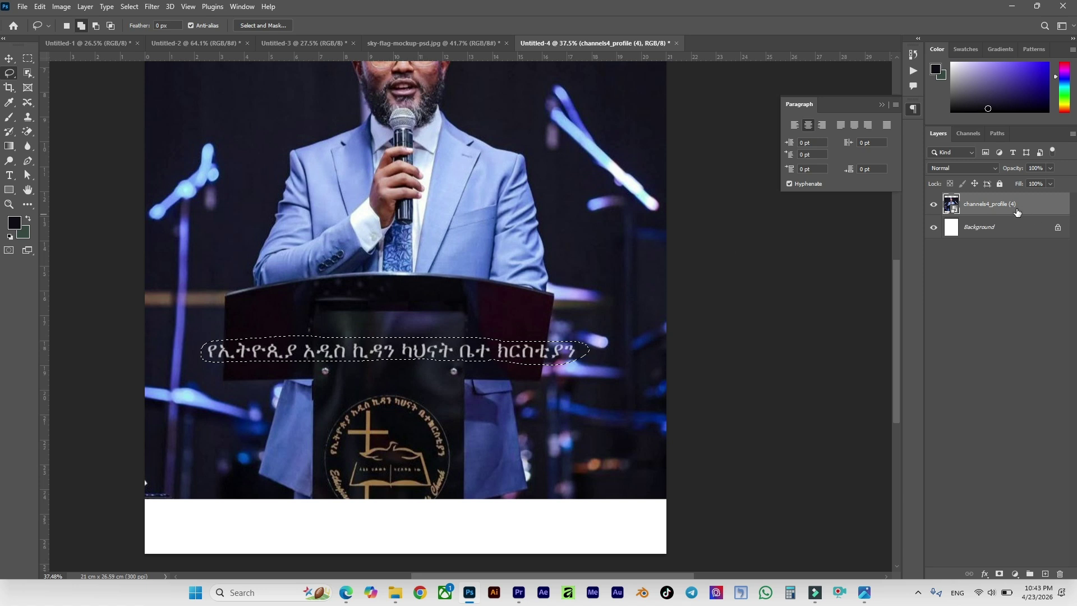
Rasterize the photo layer and use Fill on the selection to remove the lettering from the podium.
right_click(1028, 209)
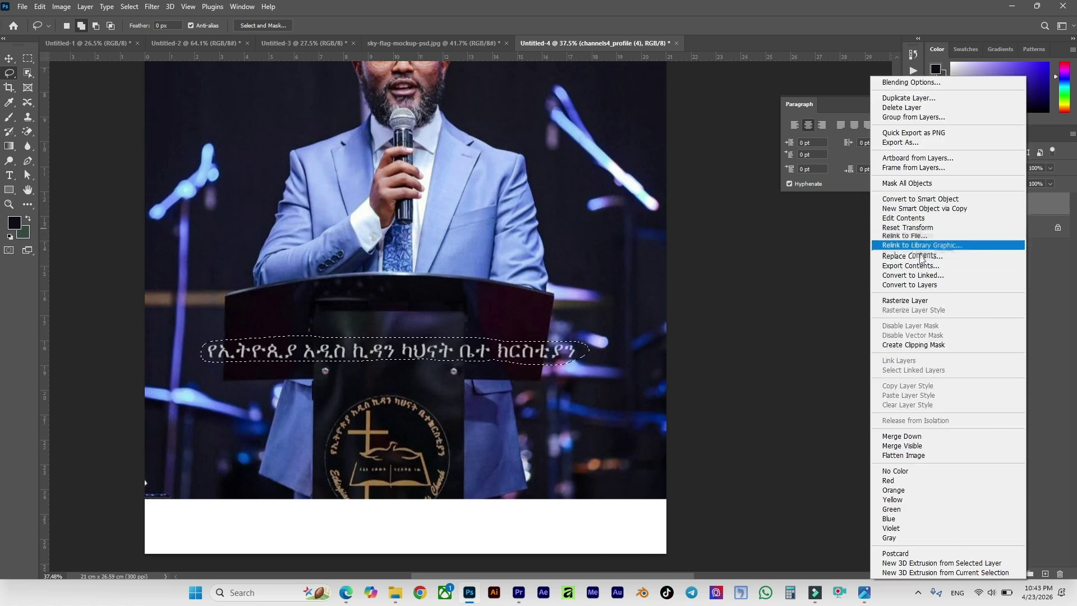
click(914, 302)
right_click(369, 353)
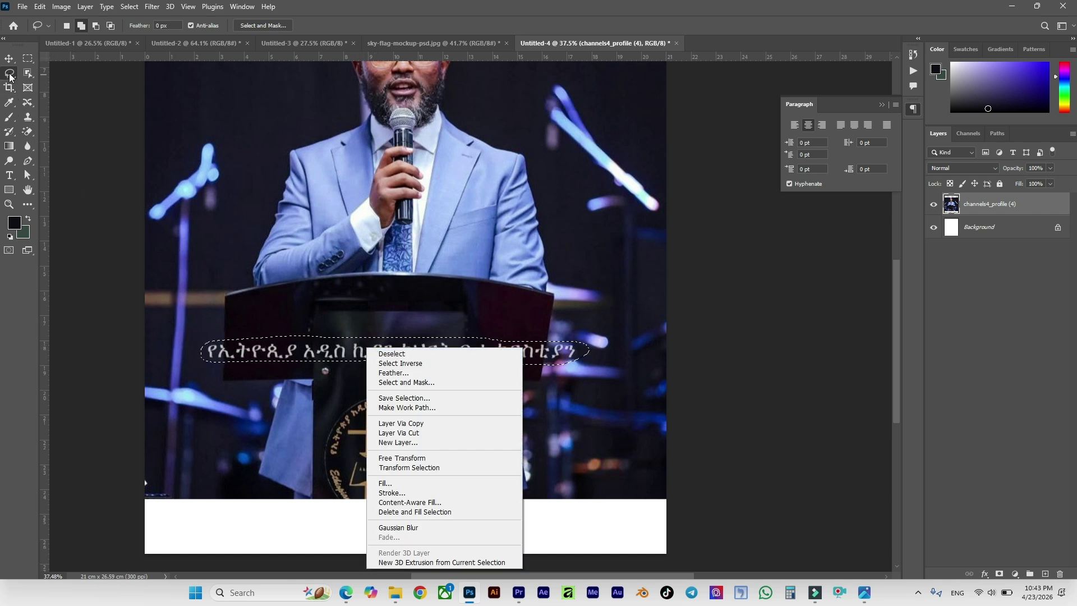
click(427, 483)
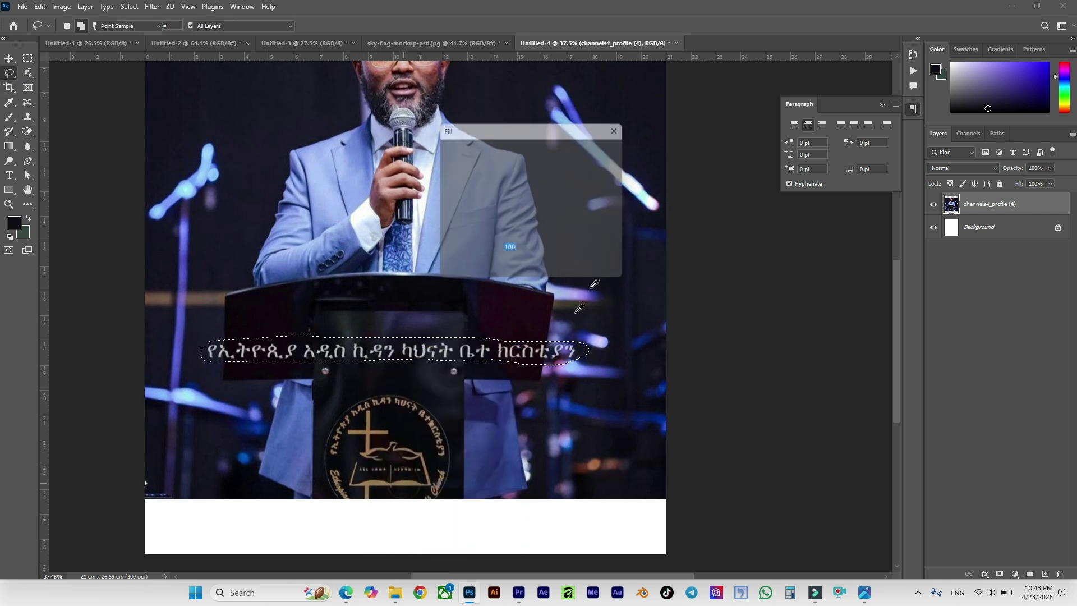
click(611, 148)
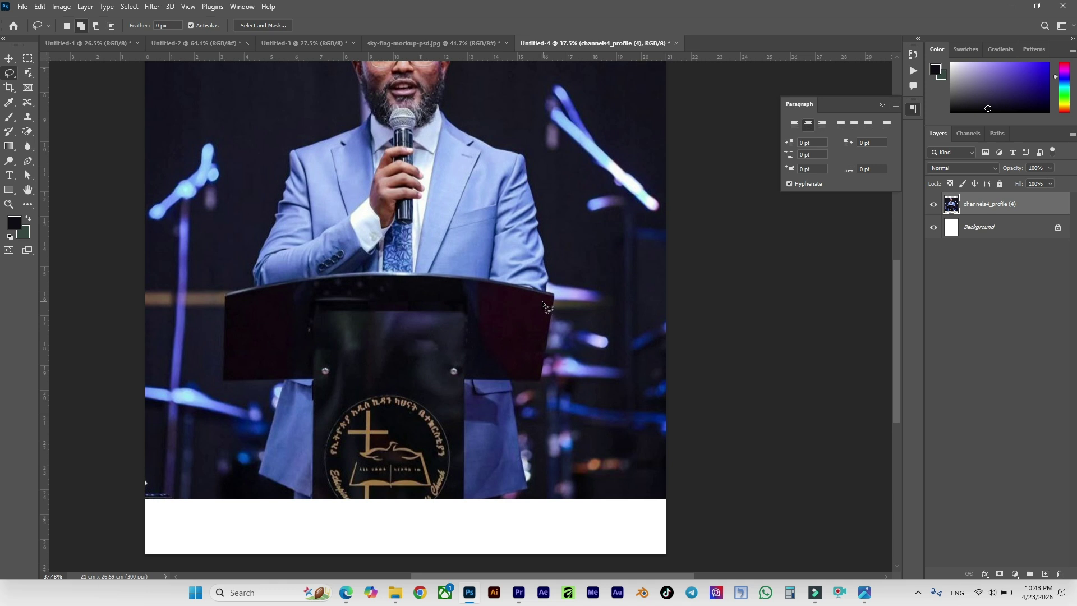
Load the photo layer's outline as a selection and invert it to select the white bands above and below.
scroll(542, 303, down, 5)
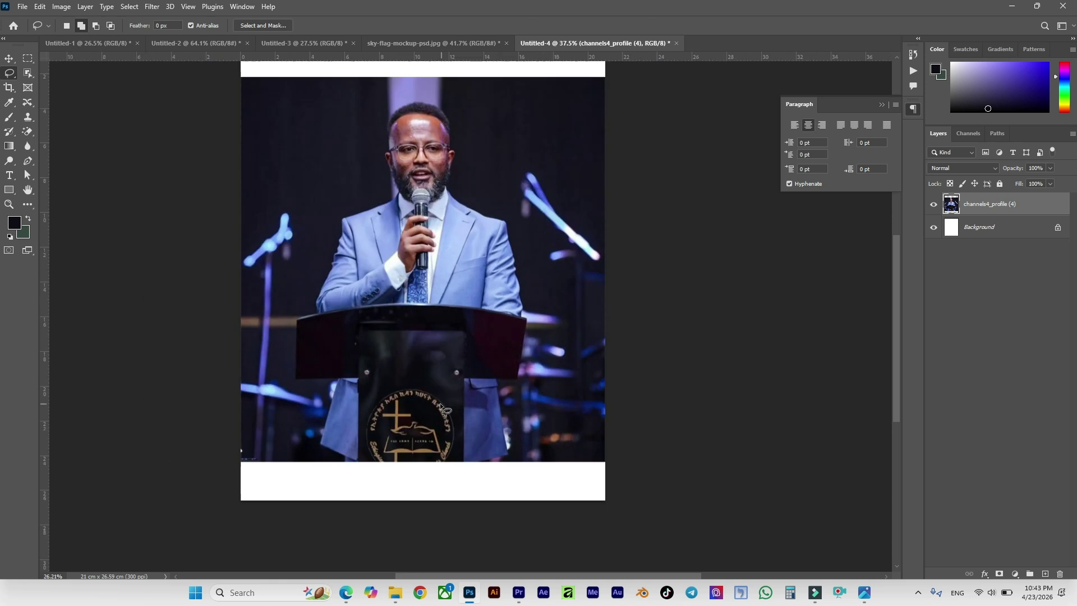
scroll(542, 303, up, 2)
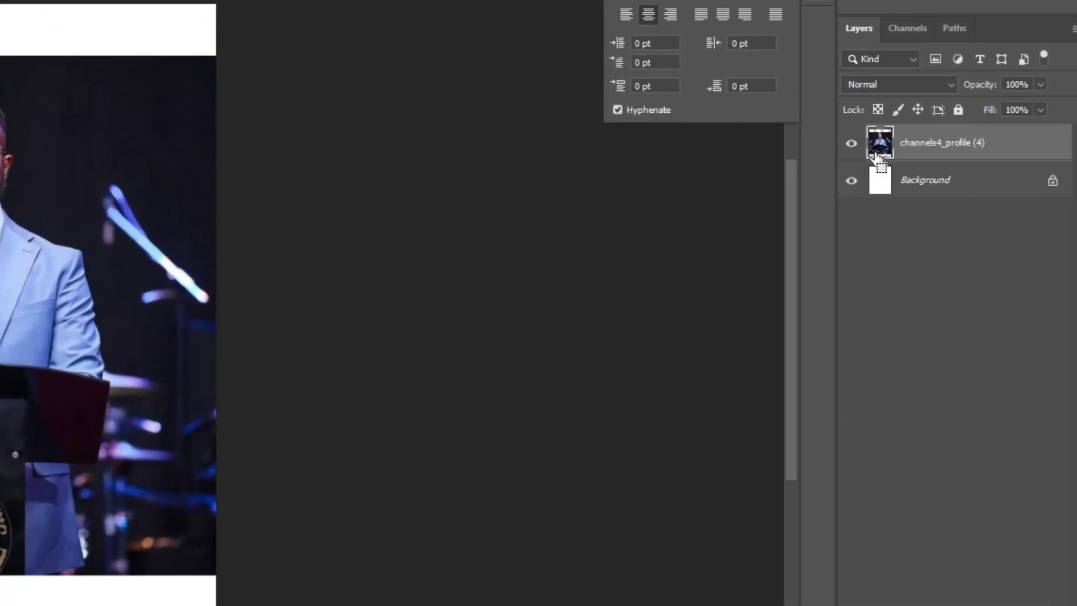
ctrl+click(879, 152)
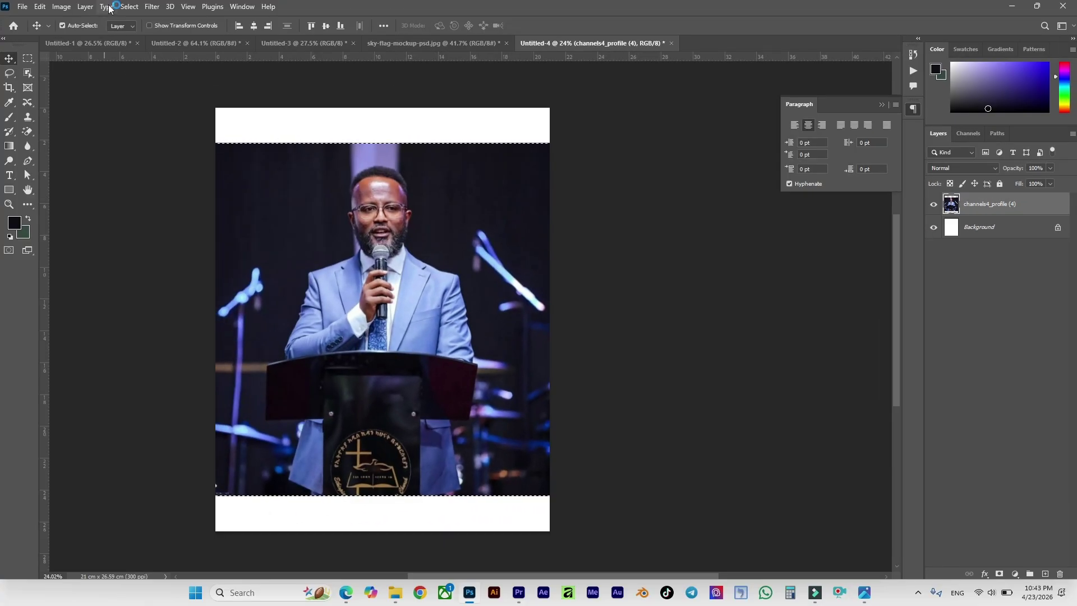
click(128, 7)
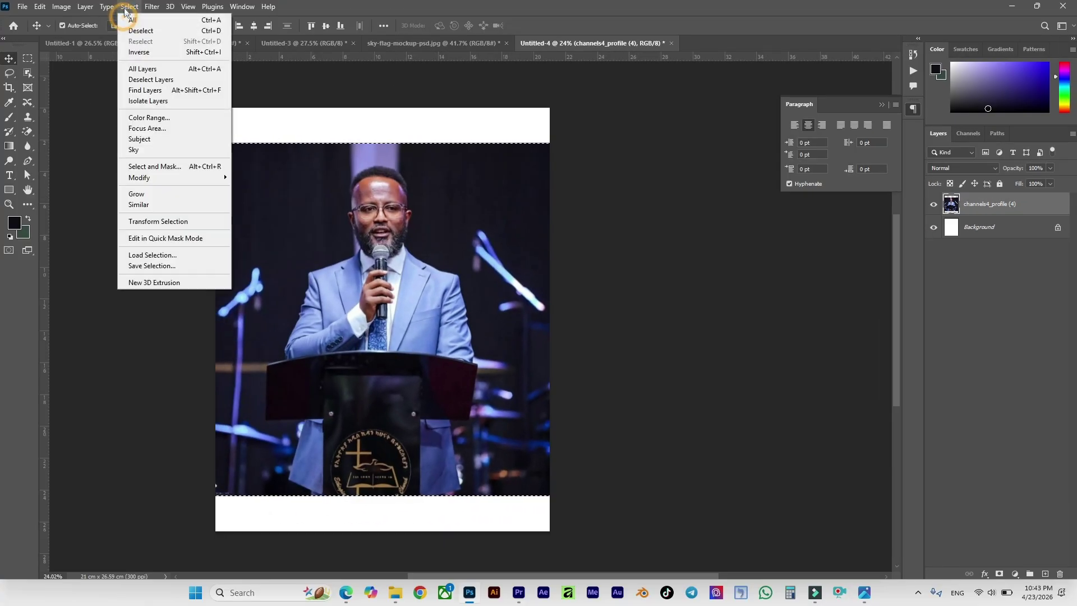
click(138, 52)
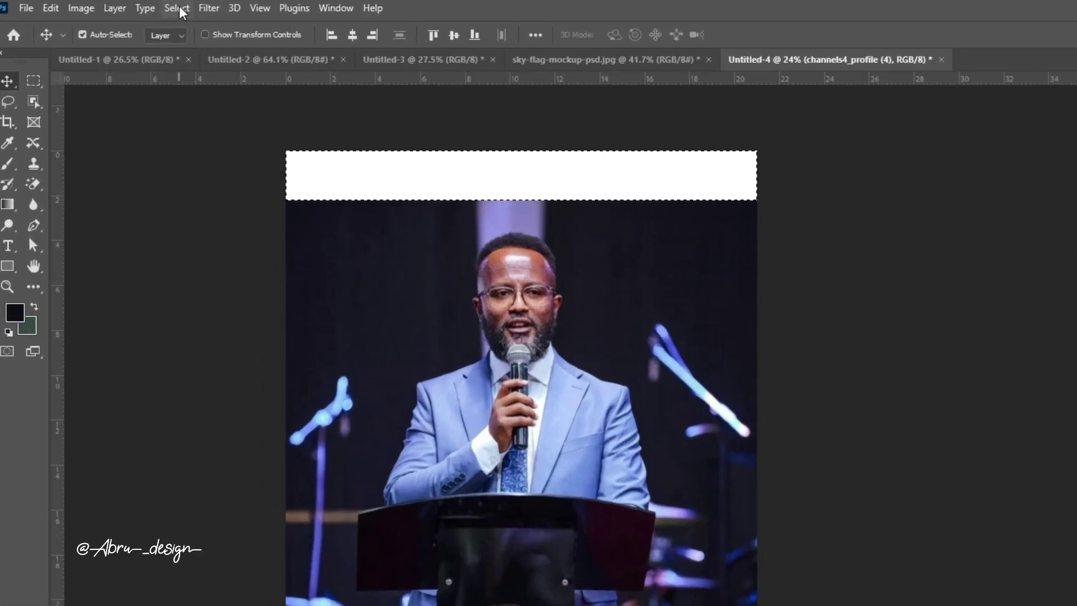
Expand the selection of the white bands by 2 pixels.
click(178, 8)
mouse_move(235, 246)
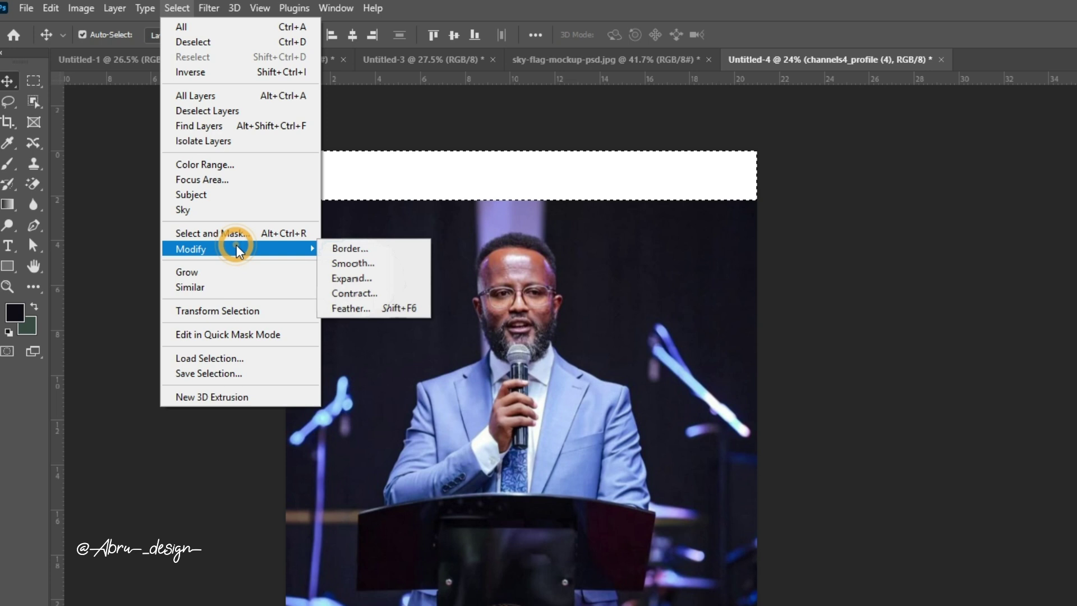
click(367, 284)
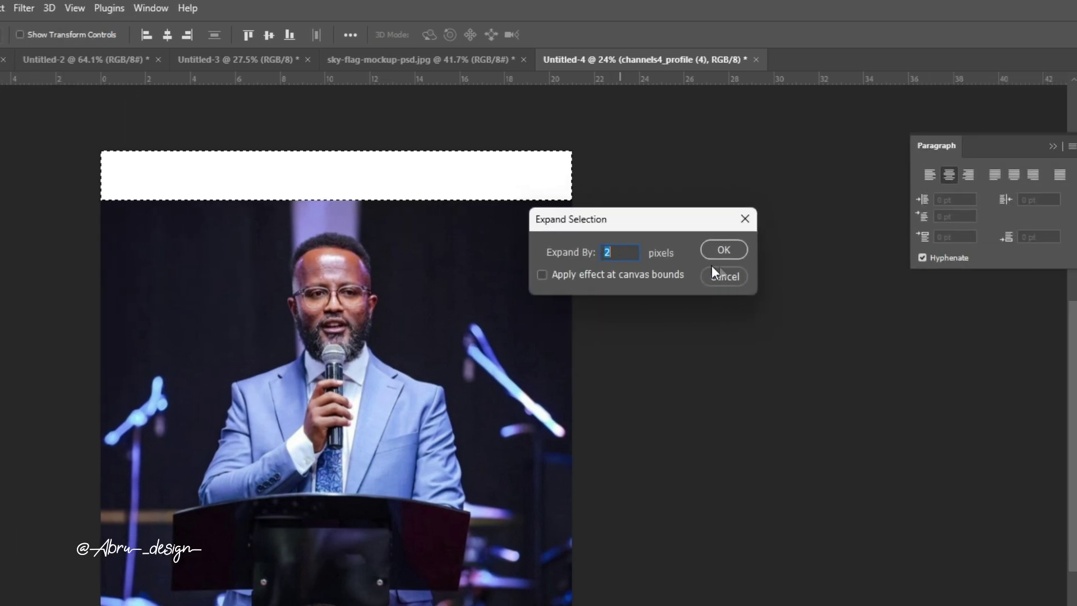
click(862, 250)
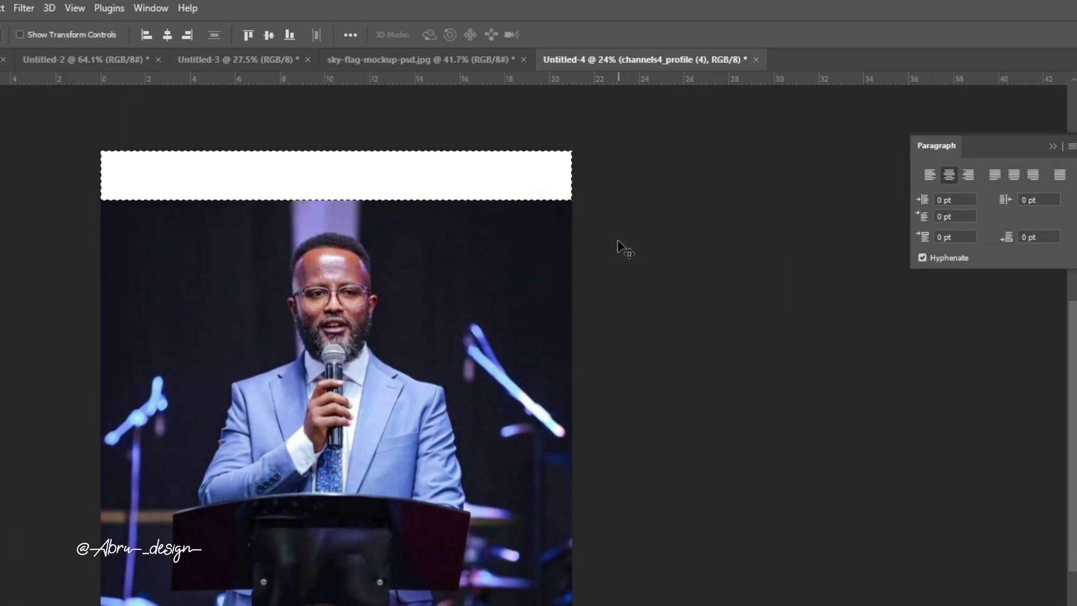
Fill the selected white bands with Content-Aware Fill, excluding the podium's round emblem from the sampling area.
scroll(205, 200, up, 5)
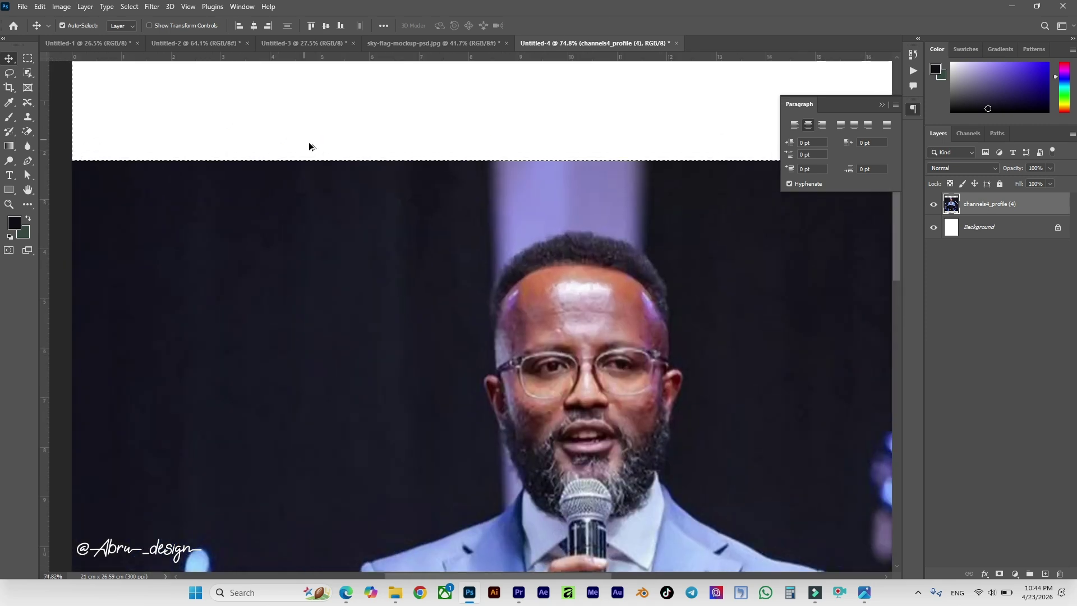
scroll(309, 144, up, 15)
scroll(376, 199, up, 6)
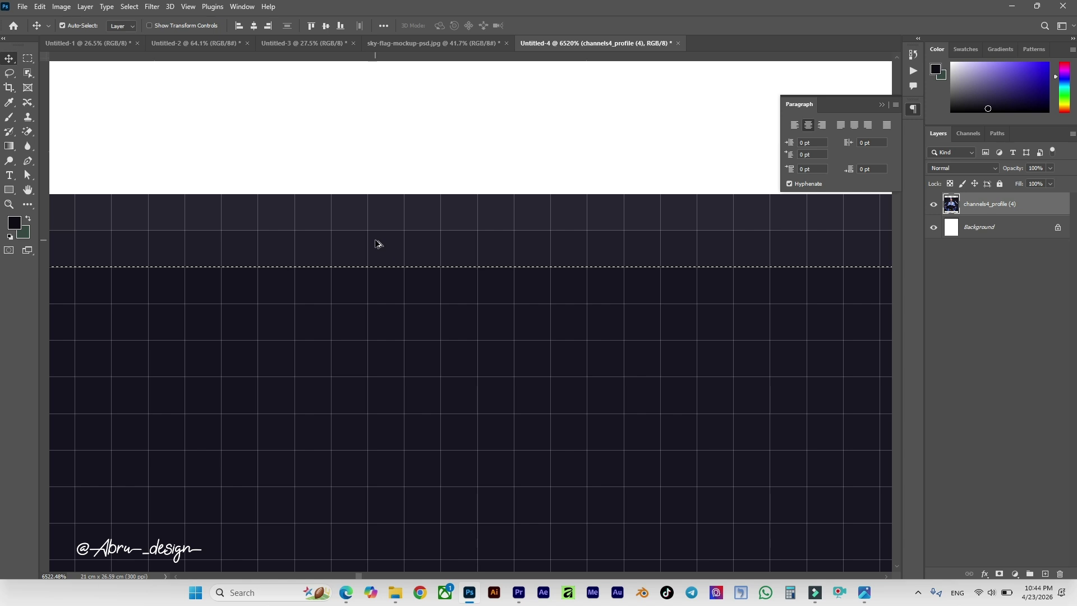
key(ctrl+0)
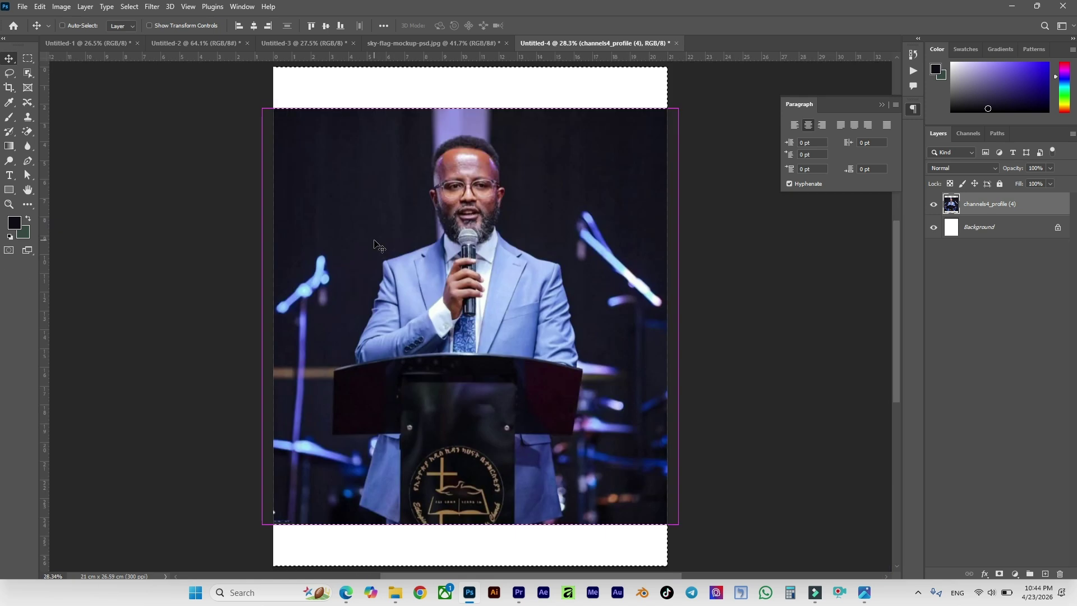
scroll(362, 199, right, 2)
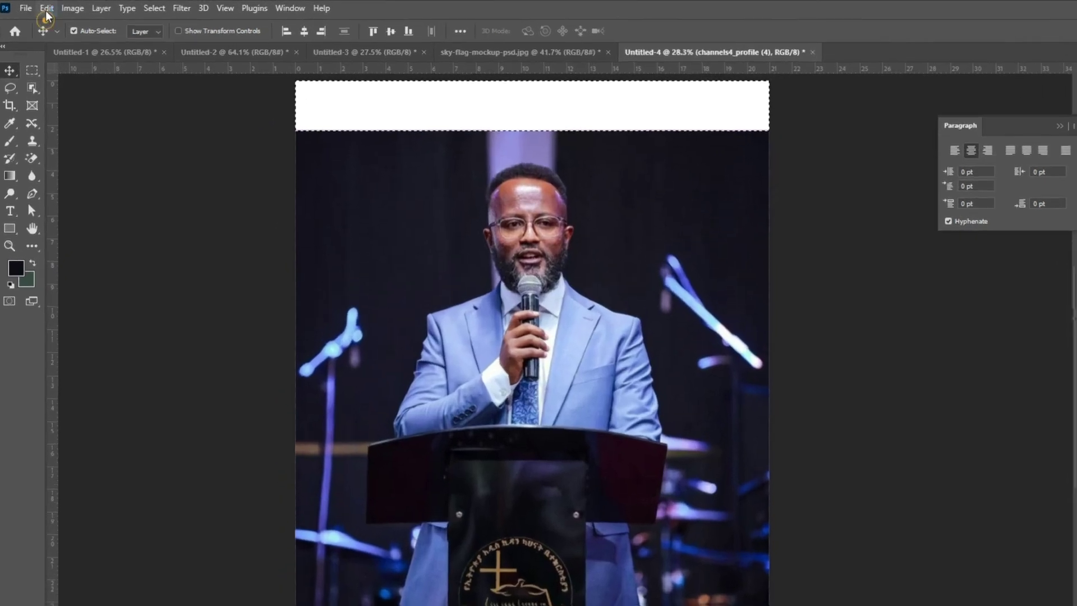
click(40, 6)
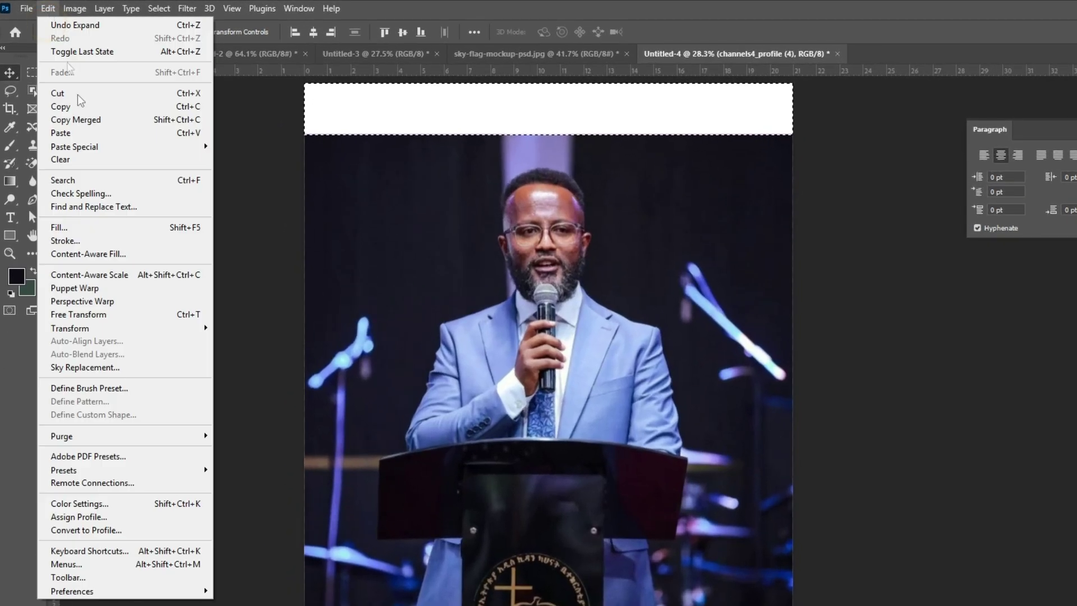
click(95, 256)
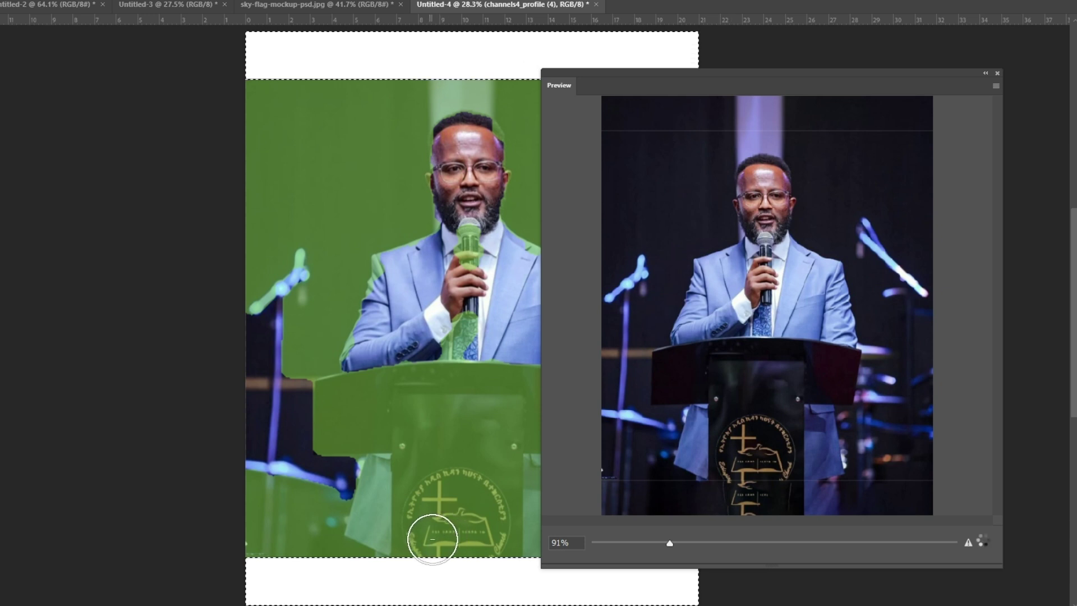
mouse_move(432, 539)
mouse_down()
mouse_move(476, 510)
mouse_move(448, 494)
mouse_move(435, 513)
mouse_move(491, 533)
mouse_move(443, 510)
mouse_move(528, 522)
mouse_up()
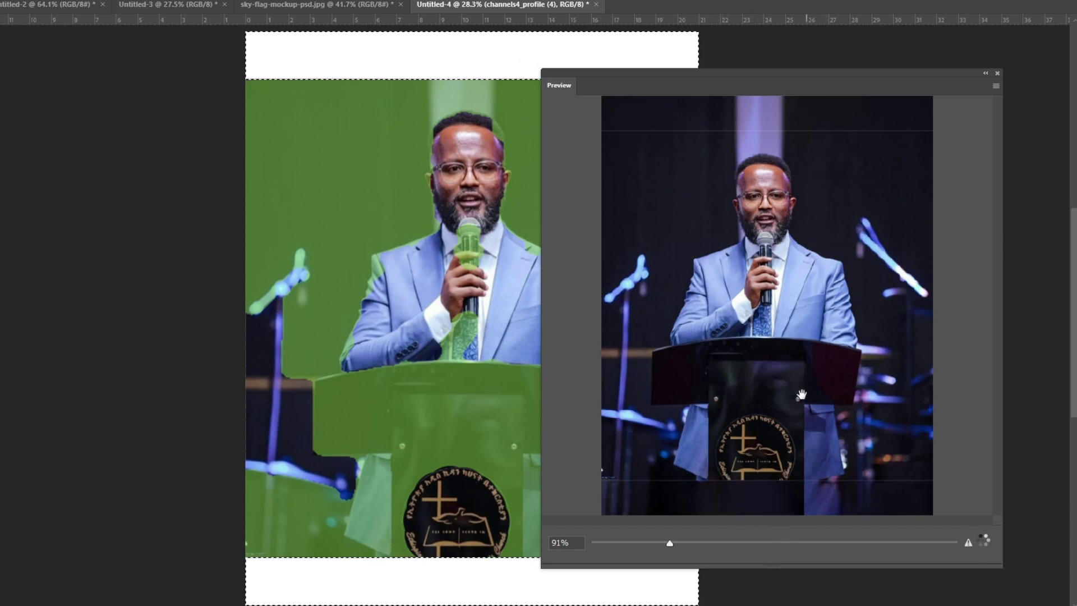
key(Return)
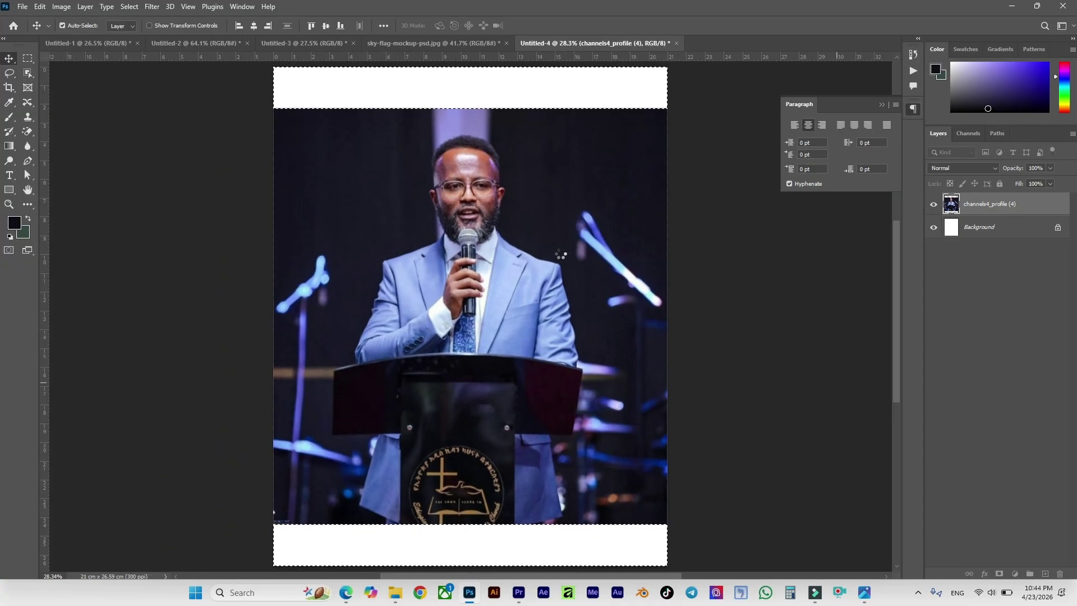
Merge the content-aware fill layer with the original photo layer.
key(ctrl)
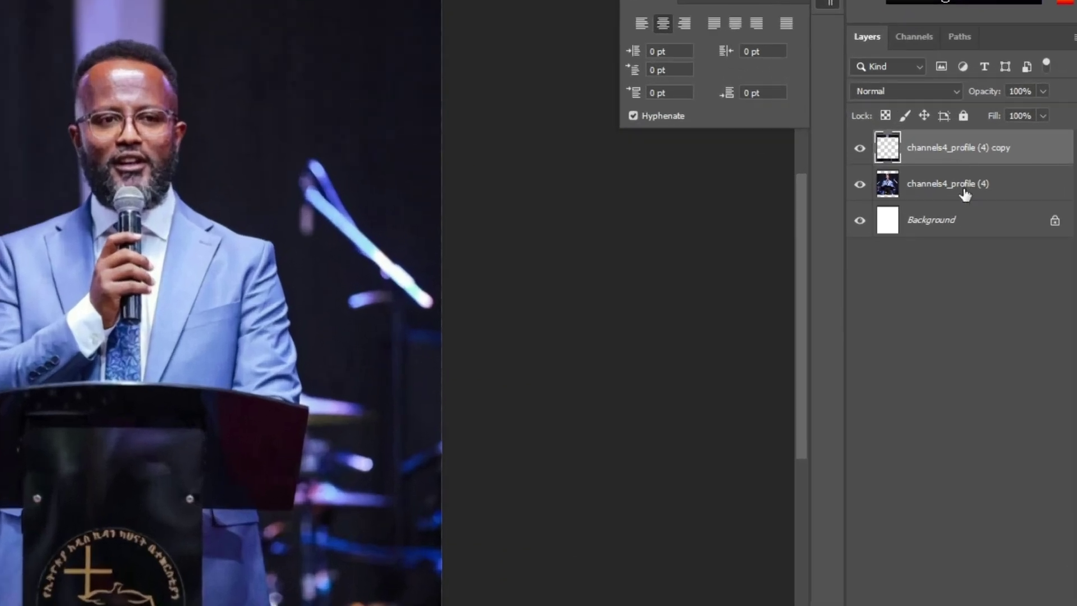
ctrl+click(961, 185)
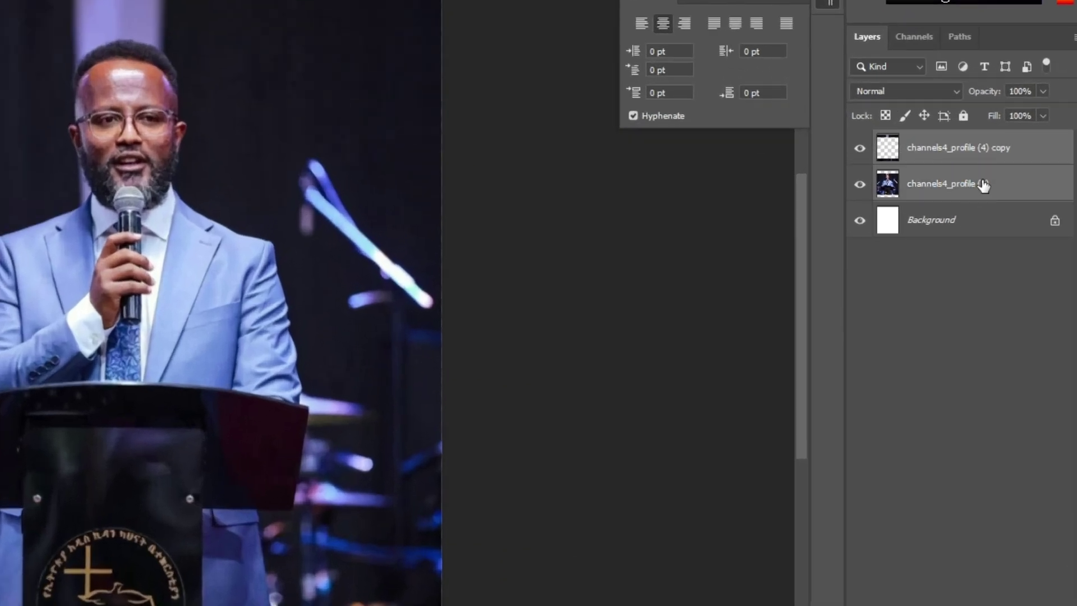
right_click(983, 185)
click(830, 498)
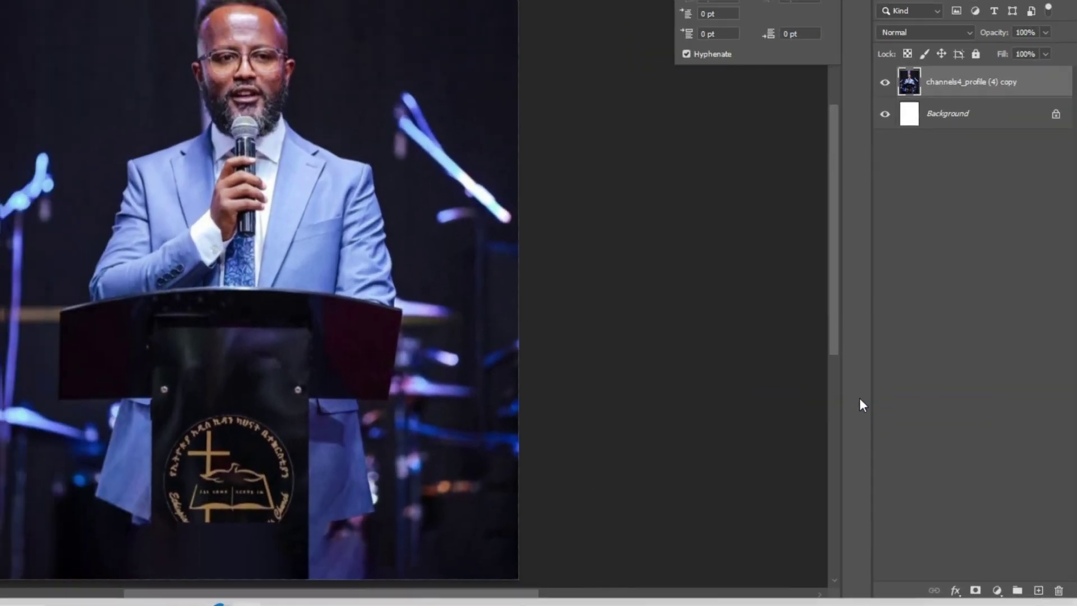
Add a new layer above the photo and set up a Soft Round brush at 2700 px with 0% hardness.
scroll(343, 93, down, 2)
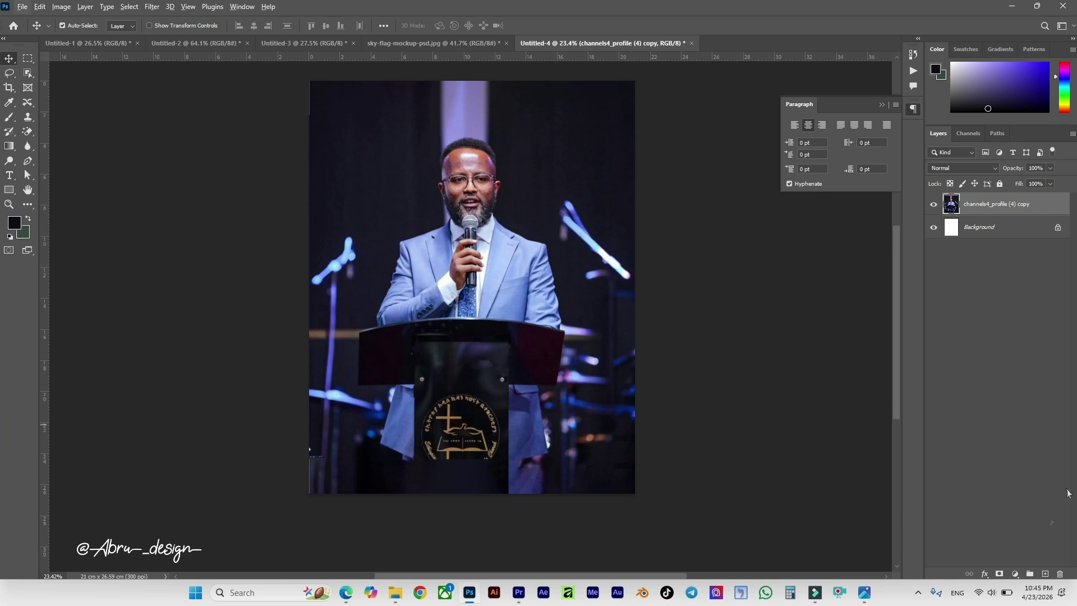
click(1044, 574)
key(b)
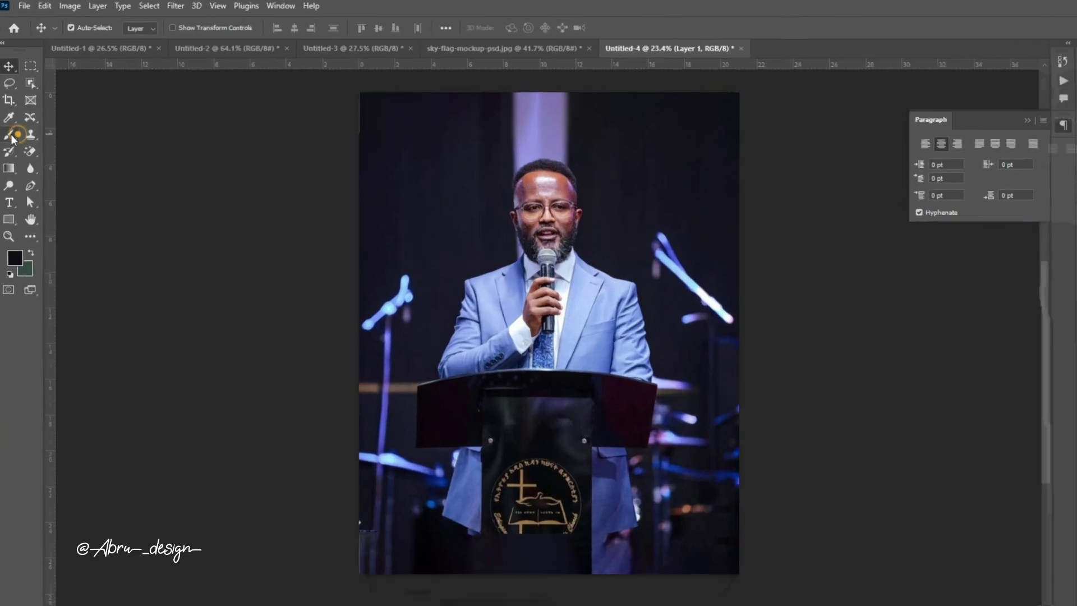
click(101, 30)
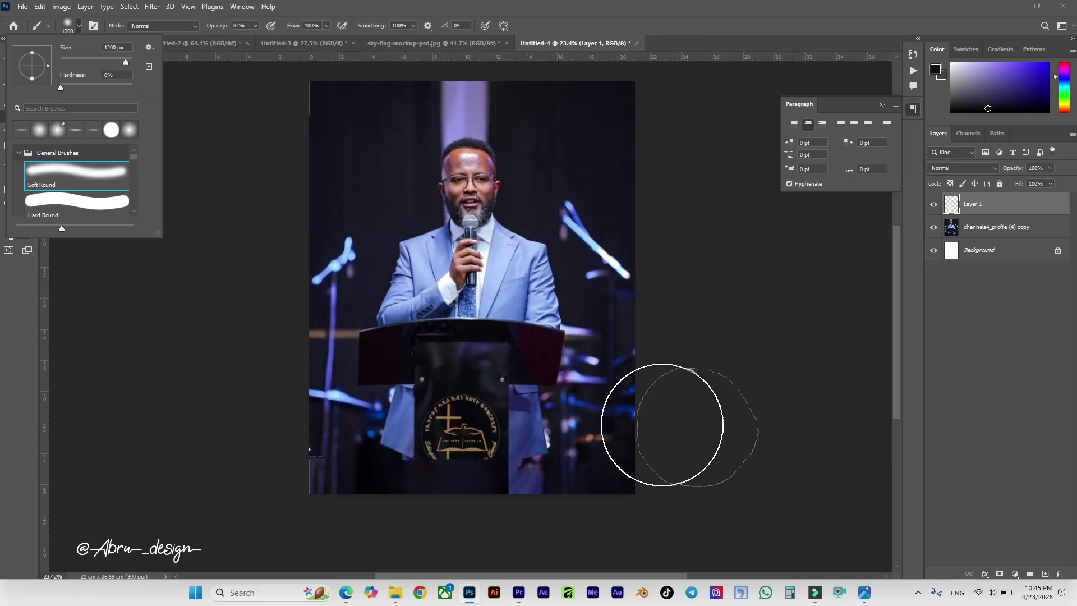
click(1035, 206)
key(bracketright)
key(bracketright)
key(bracketright)
key(bracketright)
key(bracketright)
key(bracketright)
key(bracketright)
key(bracketright)
key(bracketright)
key(bracketright)
key(bracketright)
key(bracketright)
key(bracketright)
key(bracketright)
key(bracketright)
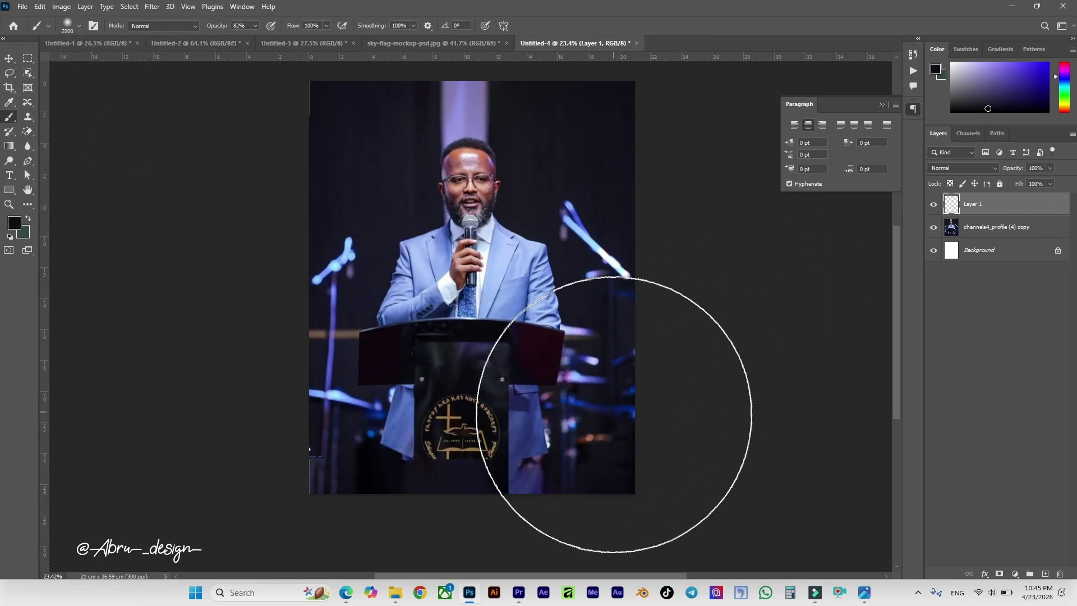
scroll(614, 419, down, 1)
scroll(615, 419, down, 2)
scroll(617, 415, up, 1)
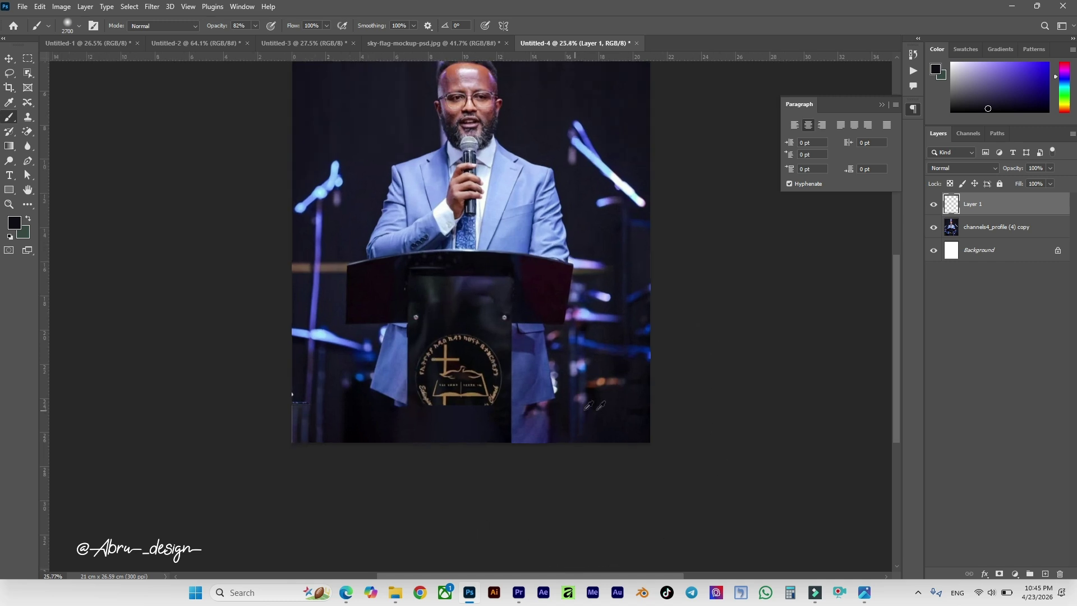
Sample the dark background colour and paint it across the lower part of the poster to fade out the podium.
key(alt)
alt+click(618, 403)
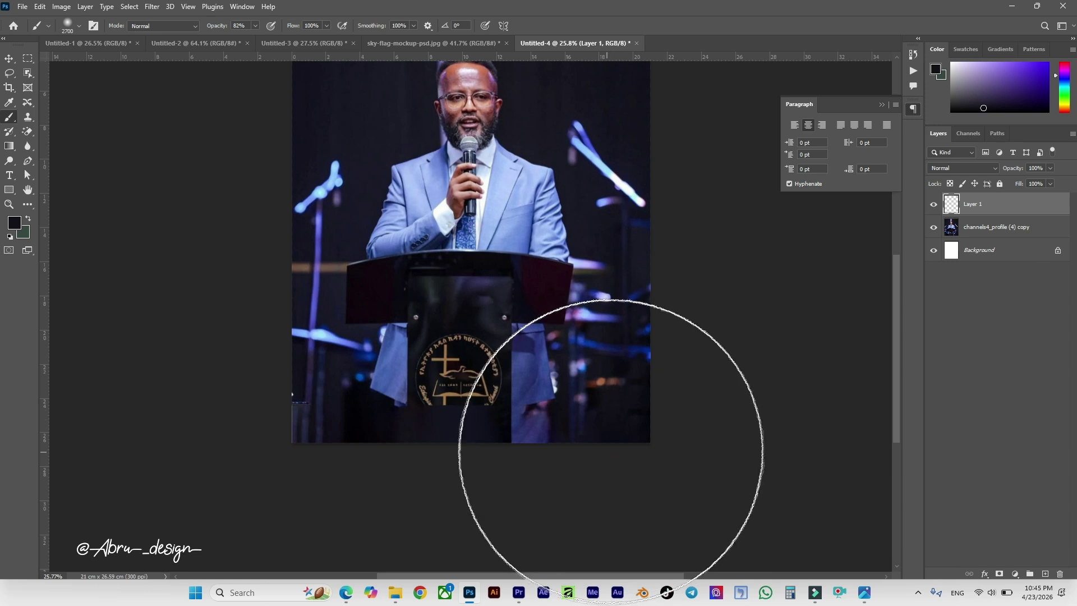
mouse_move(604, 453)
mouse_down()
mouse_move(476, 464)
mouse_move(283, 434)
mouse_move(392, 476)
mouse_move(492, 489)
mouse_move(637, 466)
mouse_up()
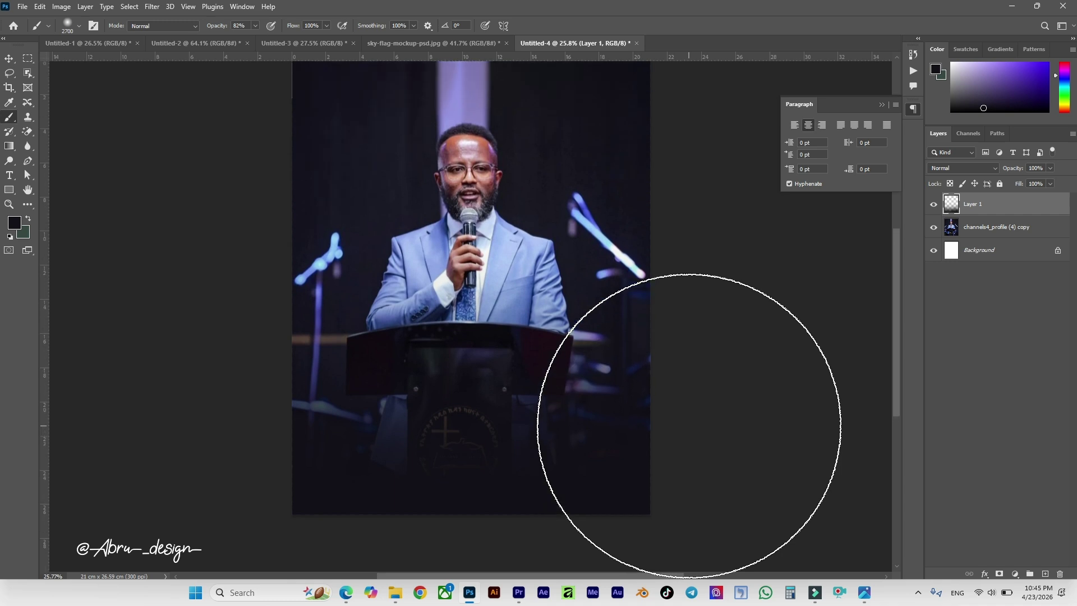
Move the merged photo layer straight up by about 0.9 cm with Free Transform.
scroll(623, 407, right, 1)
scroll(625, 408, down, 2)
scroll(598, 380, up, 2)
click(1000, 223)
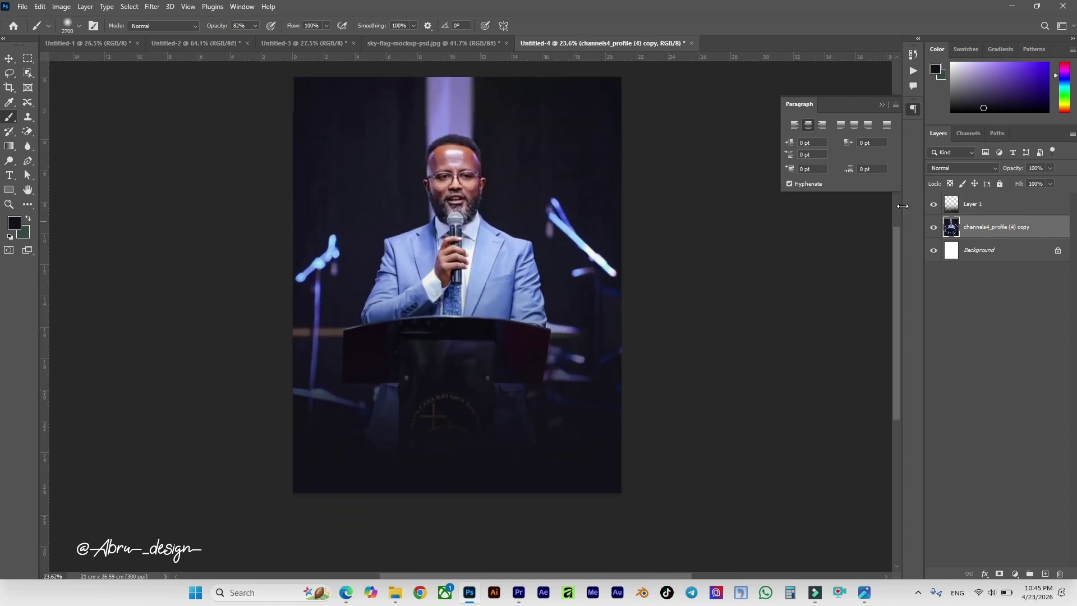
key(ctrl+t)
drag(565, 283, 565, 272)
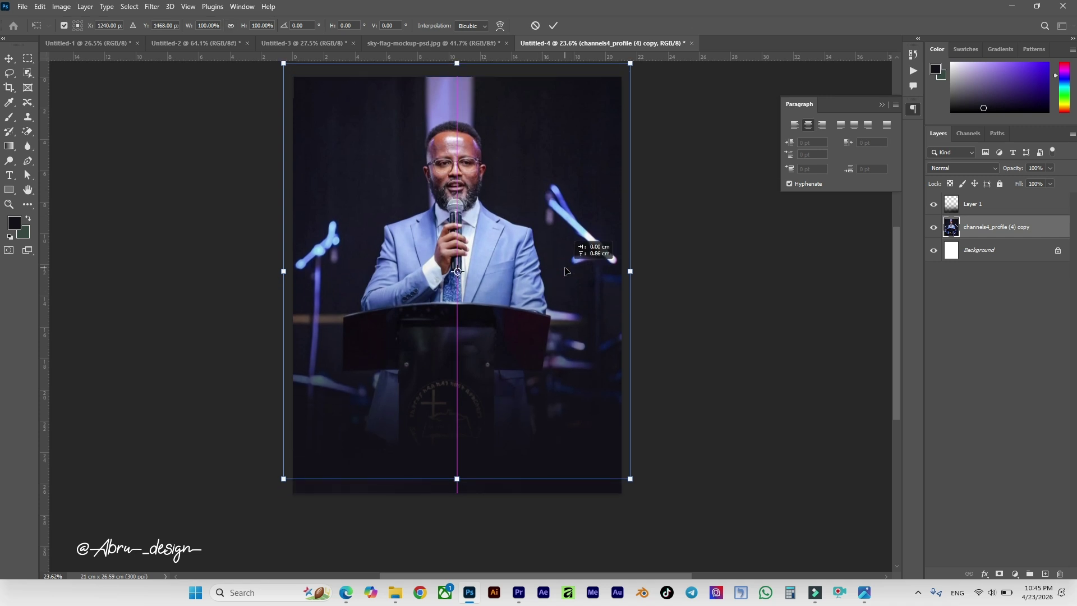
drag(565, 271, 565, 270)
key(Return)
Reduce the brush to 800 px and paint the dark colour along the bottom edge of the photo layer.
key(b)
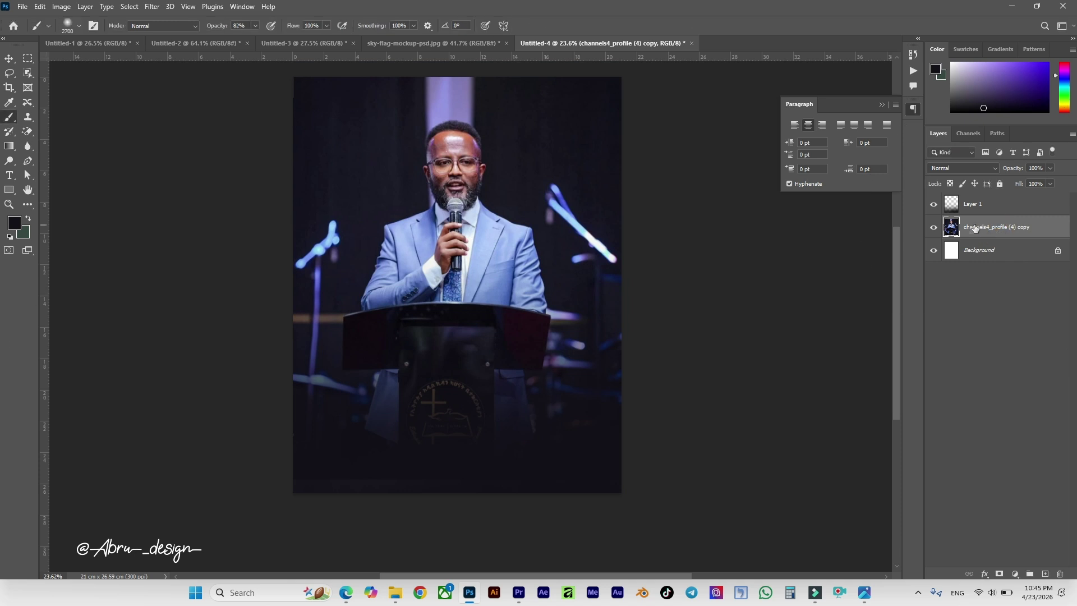
key(bracketleft)
key(bracketleft)
key(bracketleft)
key(bracketleft)
key(bracketleft)
key(bracketleft)
key(bracketleft)
key(bracketleft)
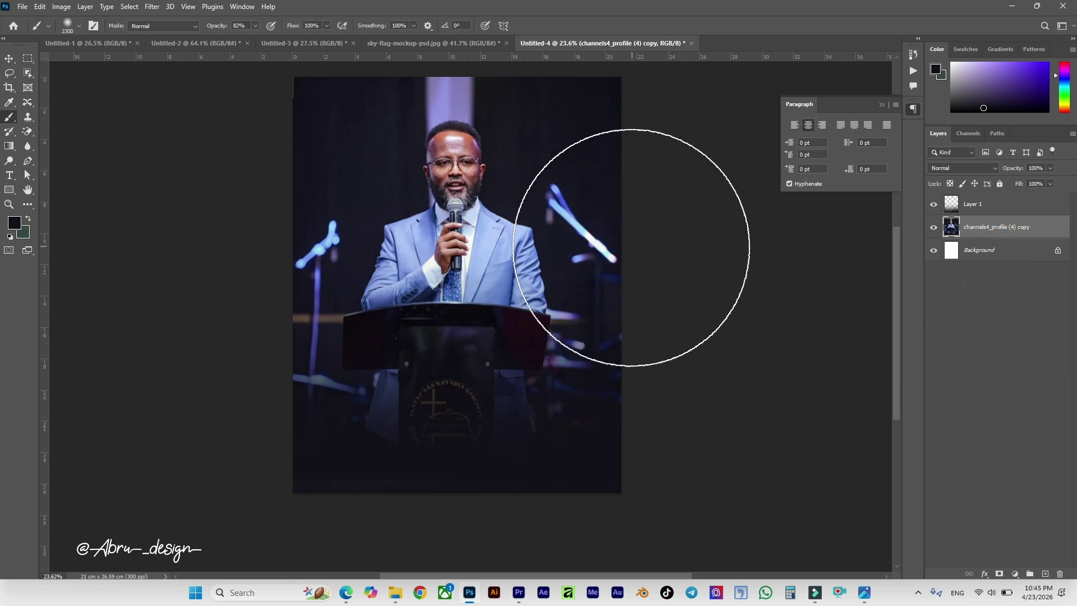
key(bracketleft)
key(bracketleft)
key(bracketleft)
key(bracketleft)
key(bracketleft)
key(bracketleft)
key(bracketleft)
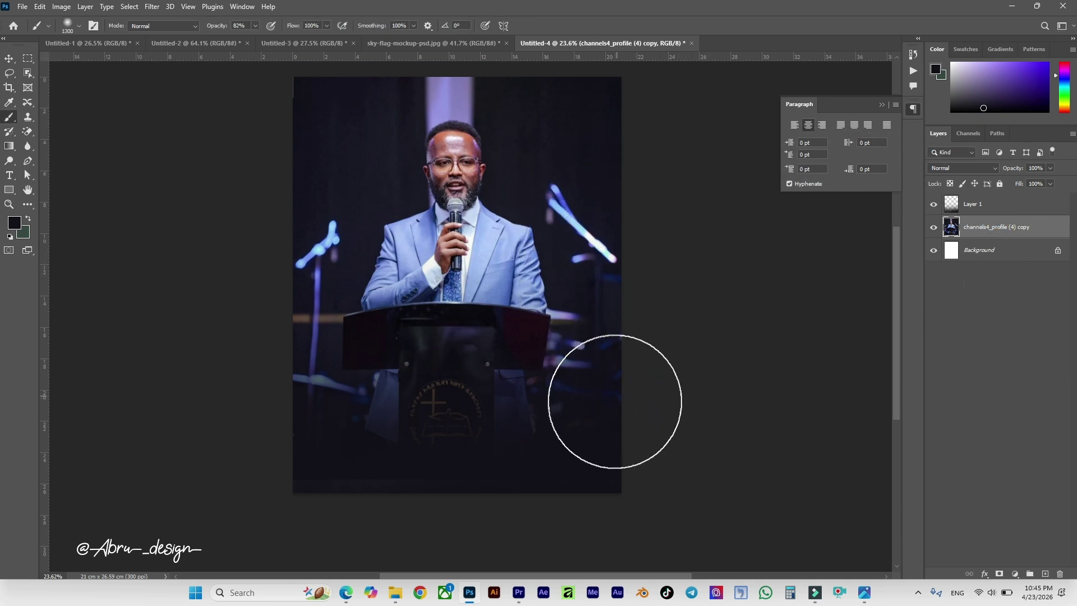
scroll(524, 454, down, 2)
scroll(524, 454, up, 4)
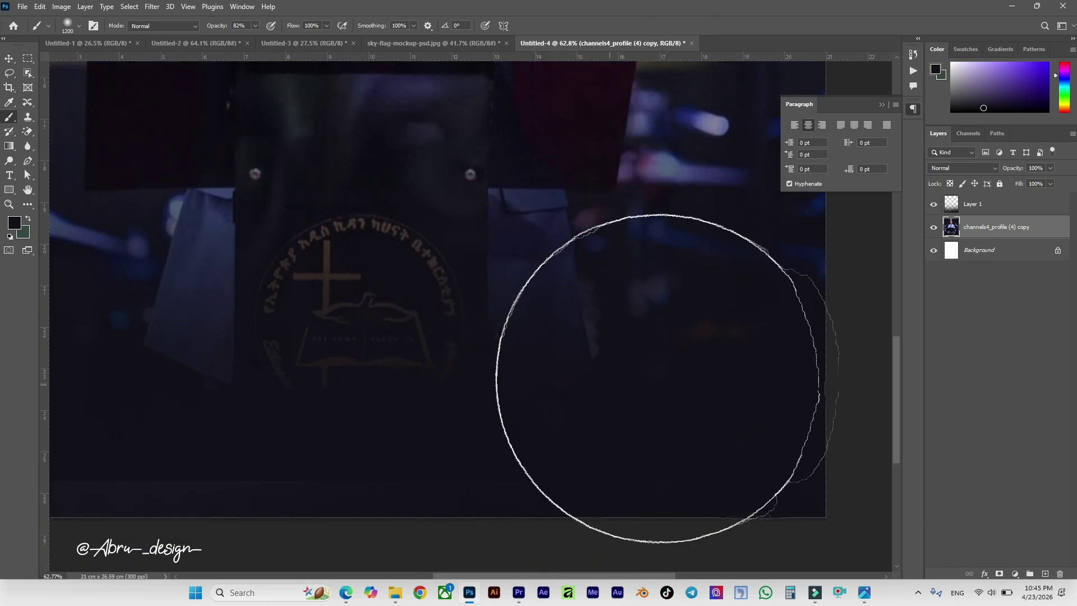
key(bracketleft)
key(bracketleft)
key(bracketleft)
key(bracketleft)
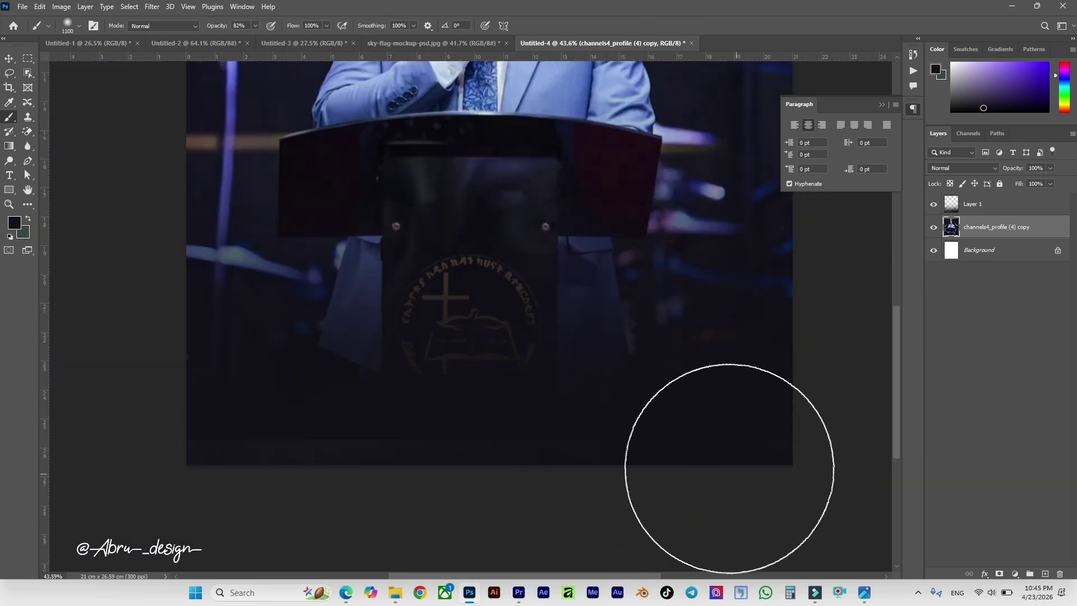
mouse_move(771, 467)
mouse_down()
mouse_move(368, 470)
mouse_move(159, 452)
mouse_move(428, 475)
mouse_up()
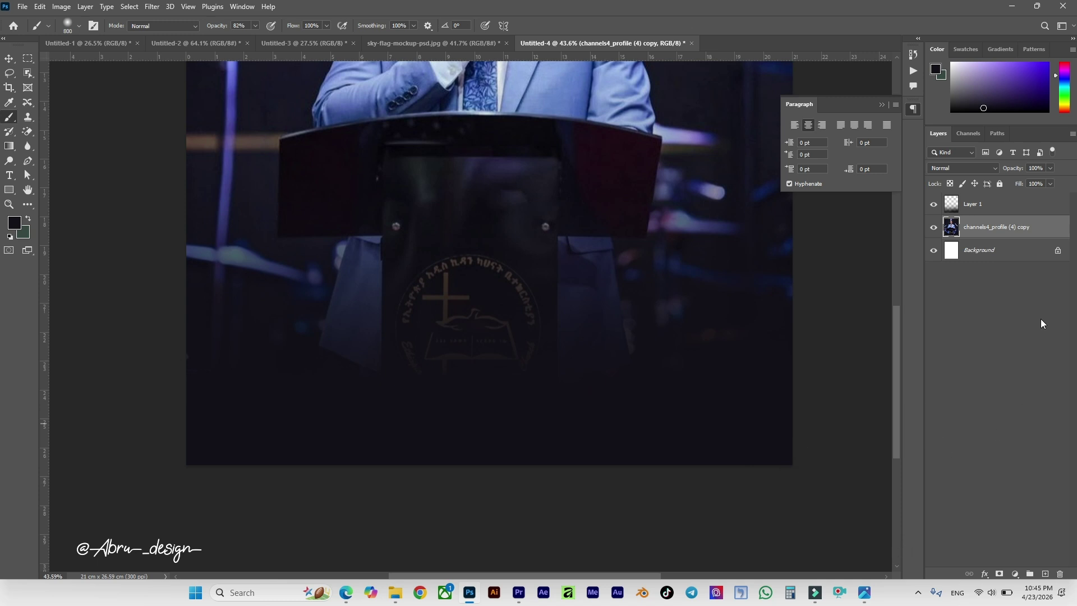
Hide the dark fade layer, paint over the photo's exposed bottom strip with the dark colour, and show the fade layer again.
click(935, 207)
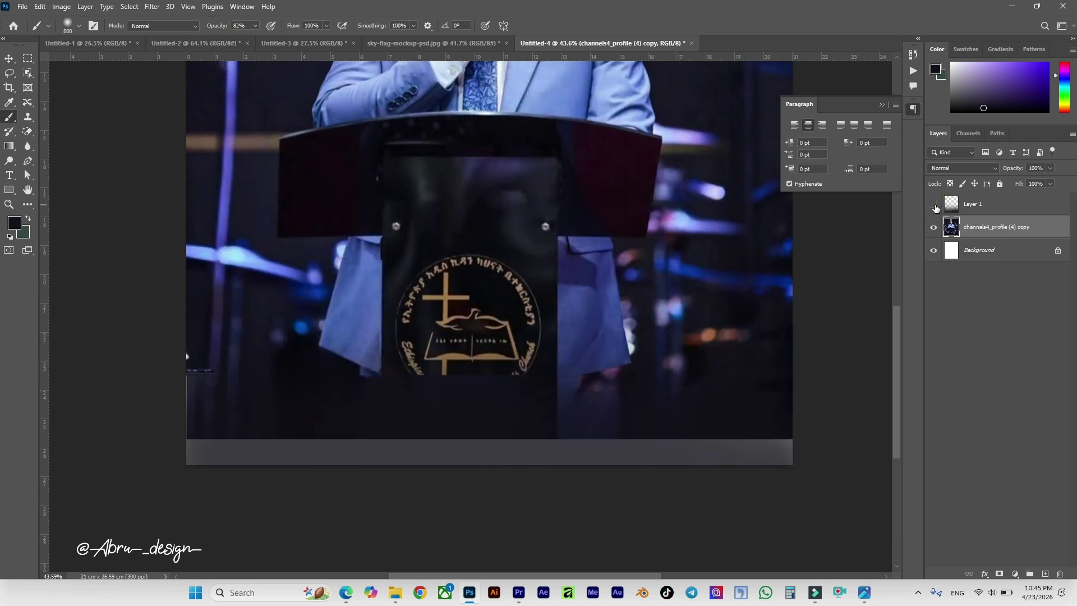
mouse_move(750, 480)
mouse_down()
mouse_move(786, 476)
mouse_move(438, 484)
mouse_move(211, 477)
mouse_move(174, 464)
mouse_move(319, 460)
mouse_move(429, 474)
mouse_up()
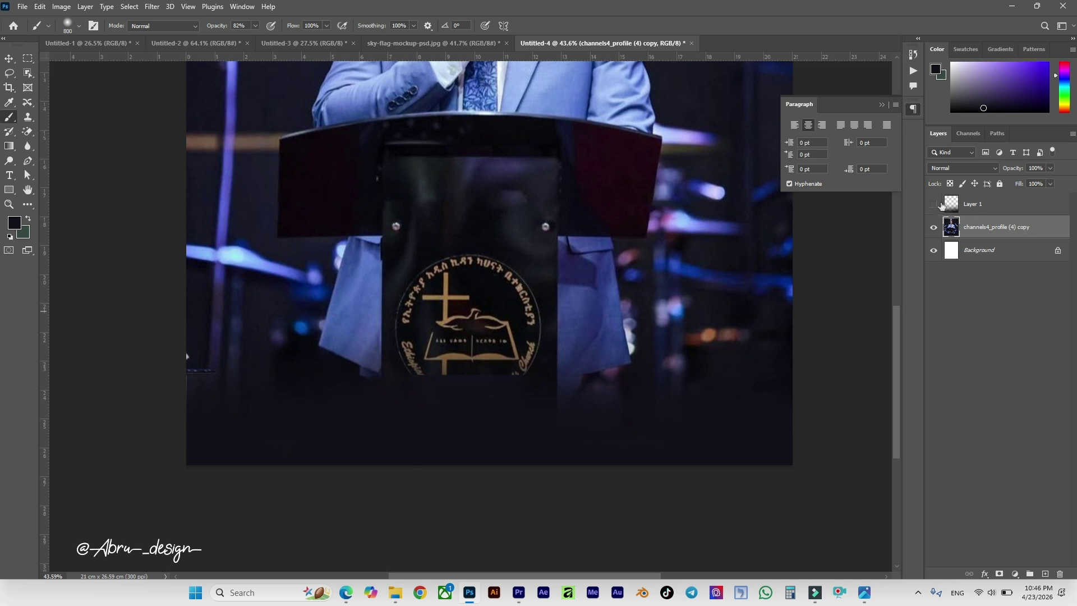
click(934, 205)
Start a new centred text layer over the lower middle of the podium.
scroll(424, 354, down, 5)
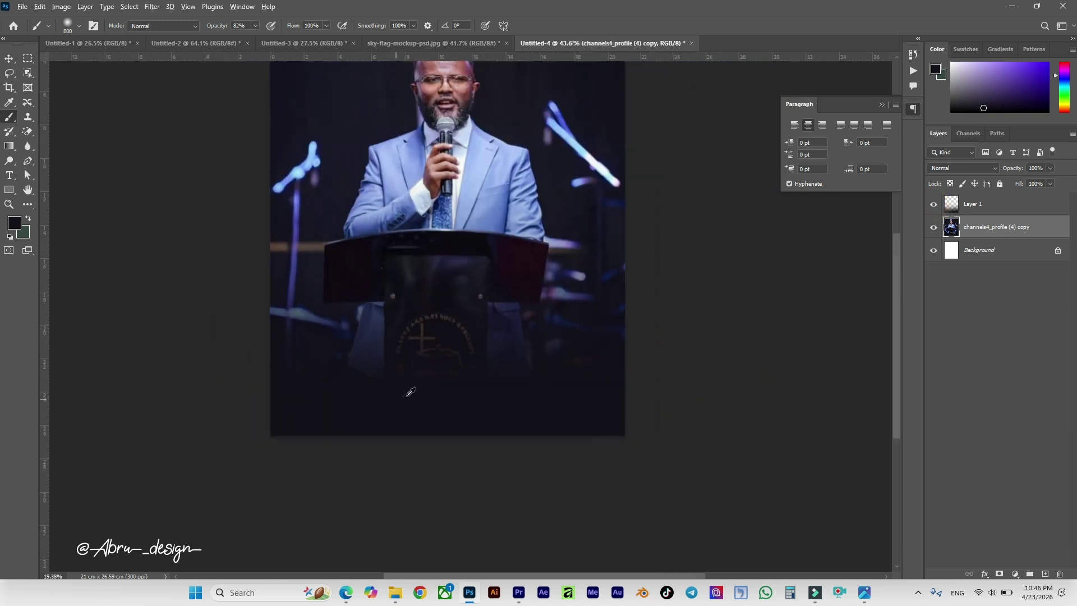
scroll(438, 342, up, 4)
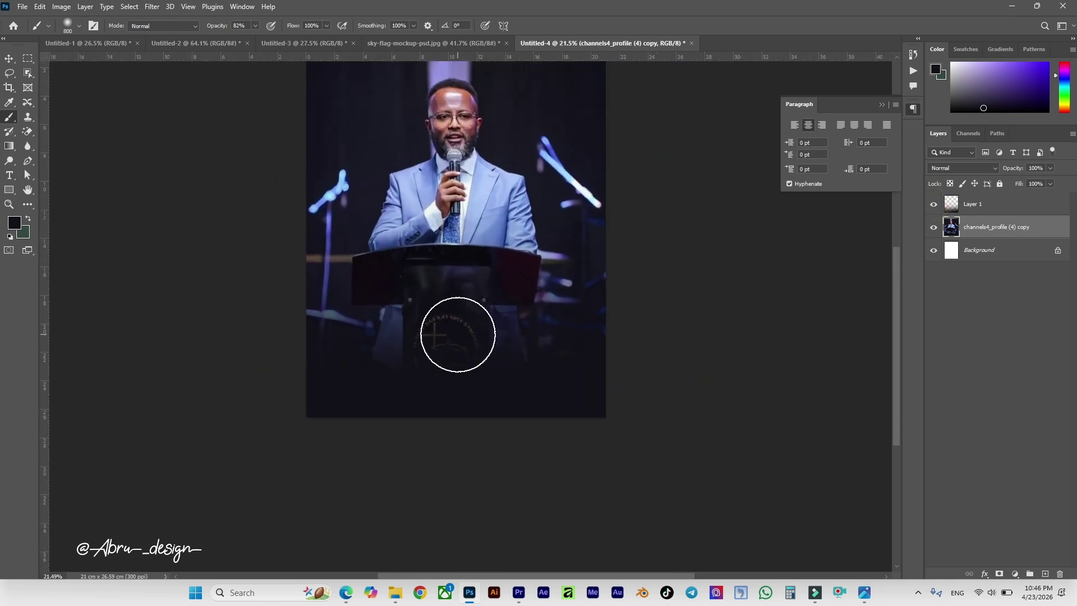
scroll(461, 331, up, 1)
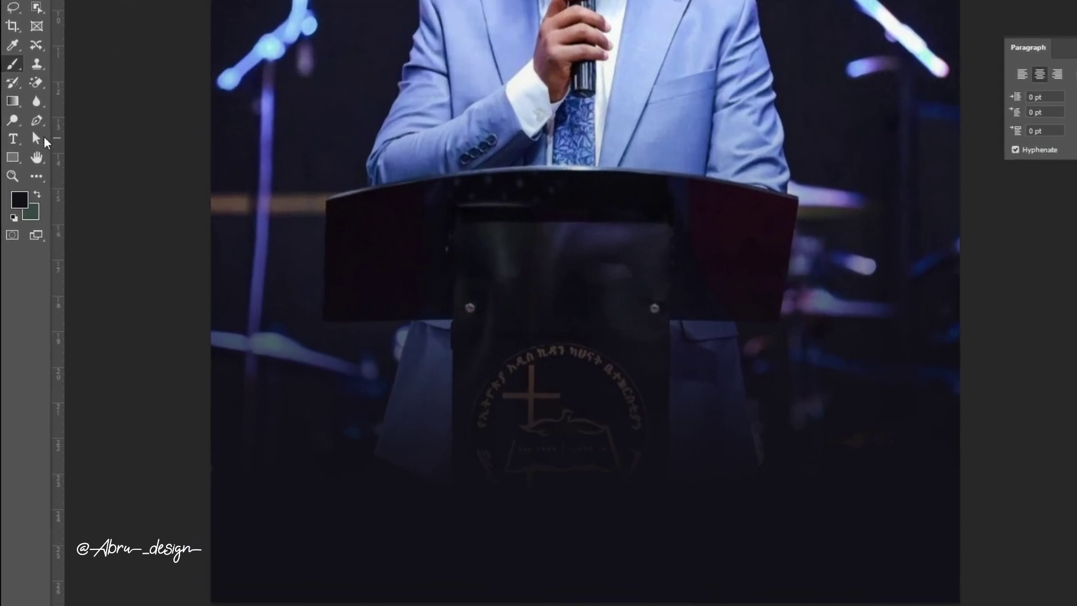
click(9, 175)
click(84, 143)
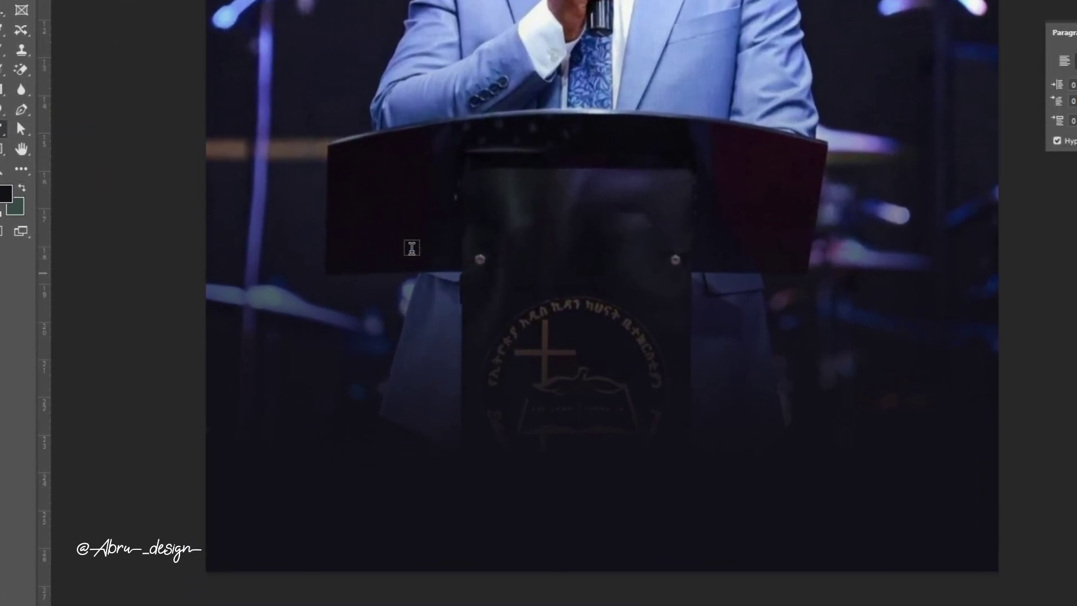
drag(306, 229, 814, 424)
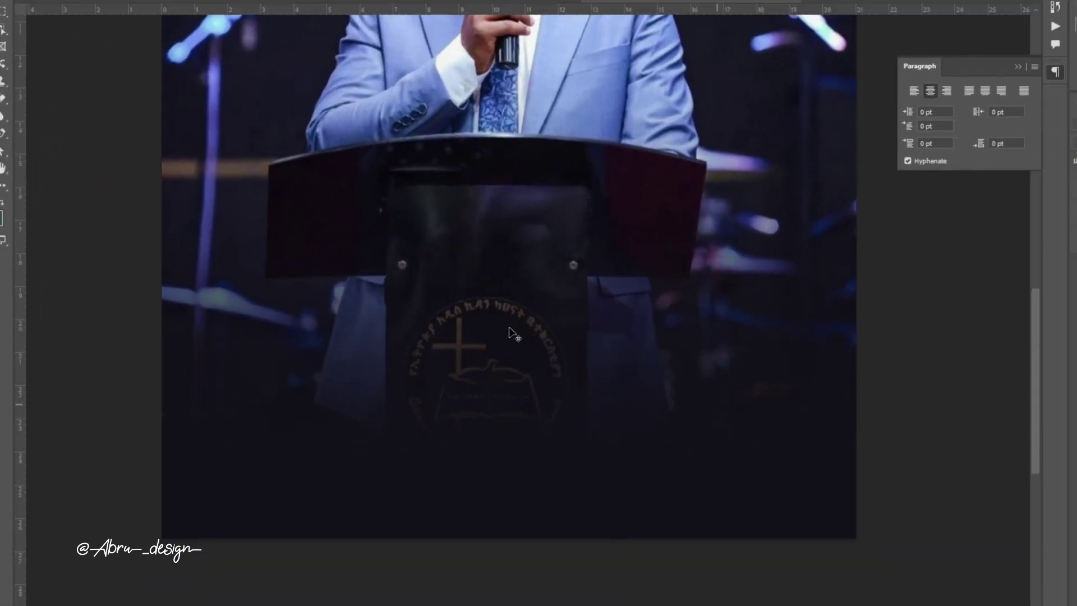
click(514, 27)
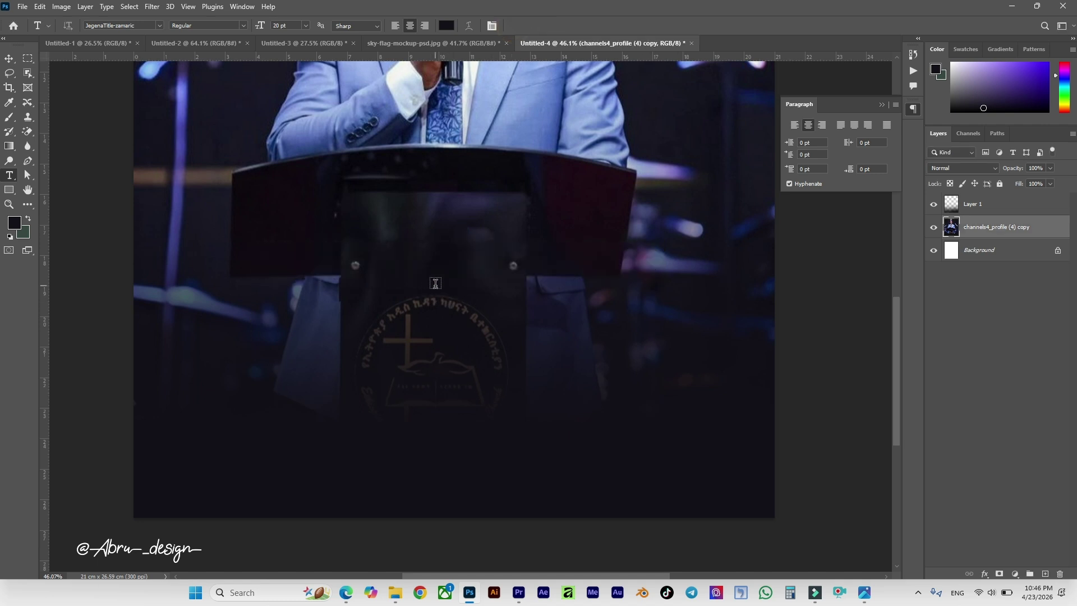
click(437, 304)
Set the new text's colour to white and move its layer above the dark fade layer.
click(446, 26)
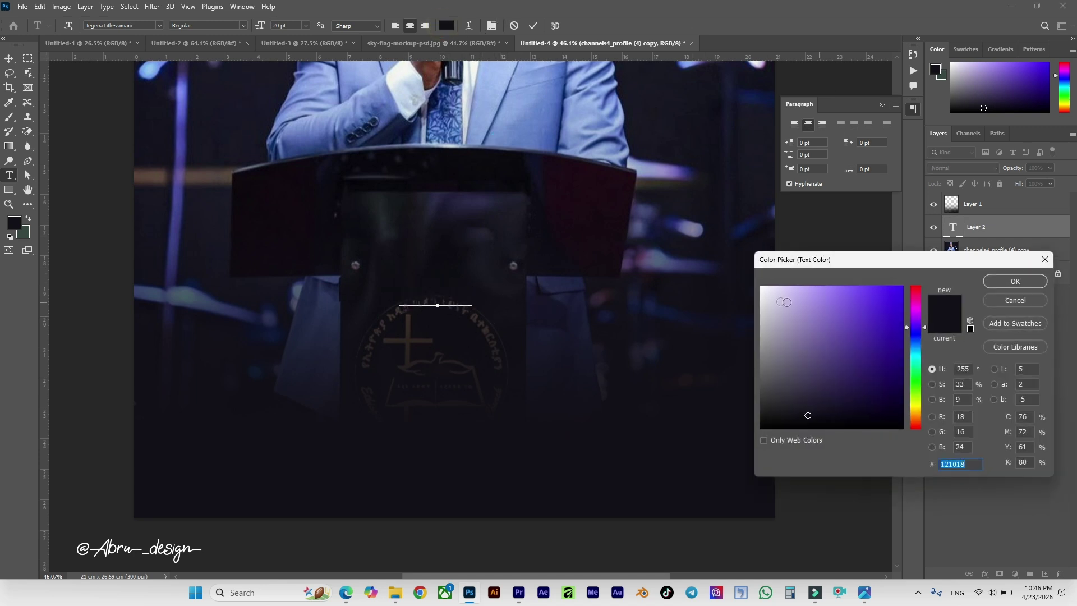
click(762, 287)
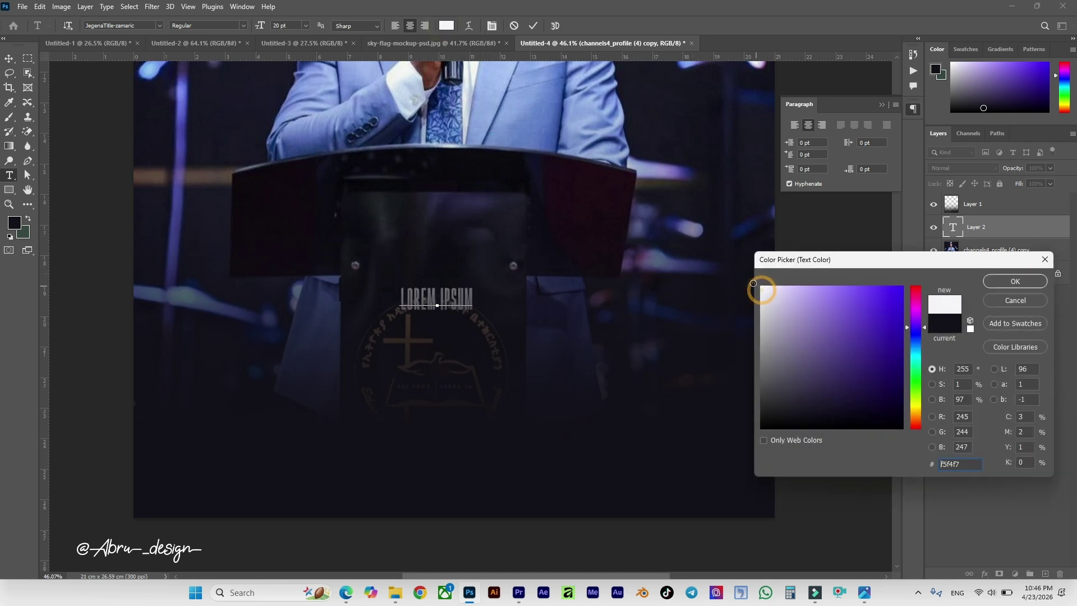
click(1010, 282)
drag(998, 227, 997, 200)
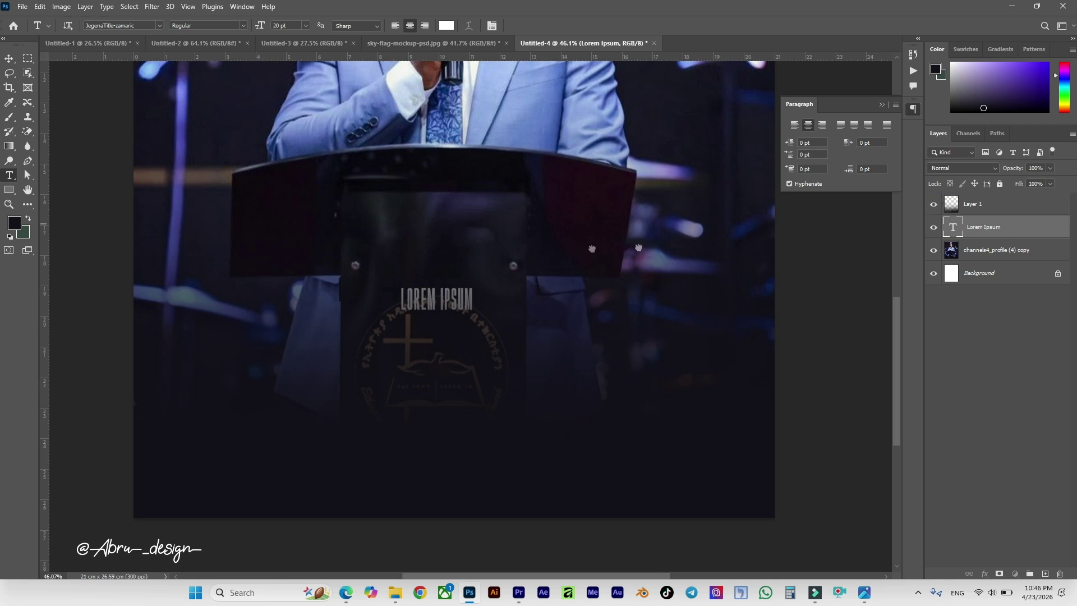
Replace the placeholder text with the title "እሁድ ፕሮግራም".
click(468, 300)
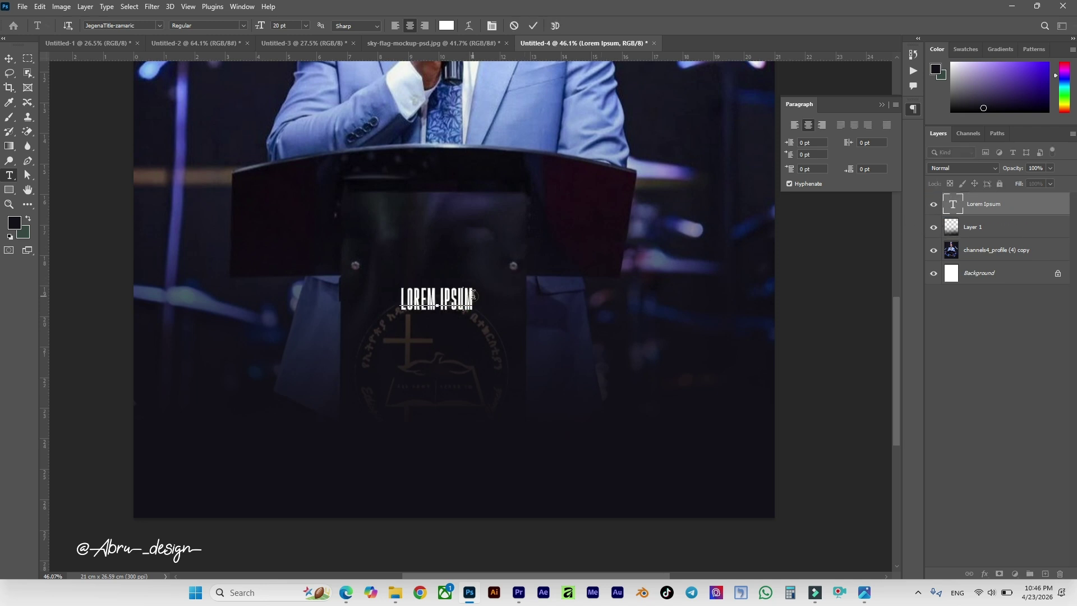
drag(472, 298, 363, 290)
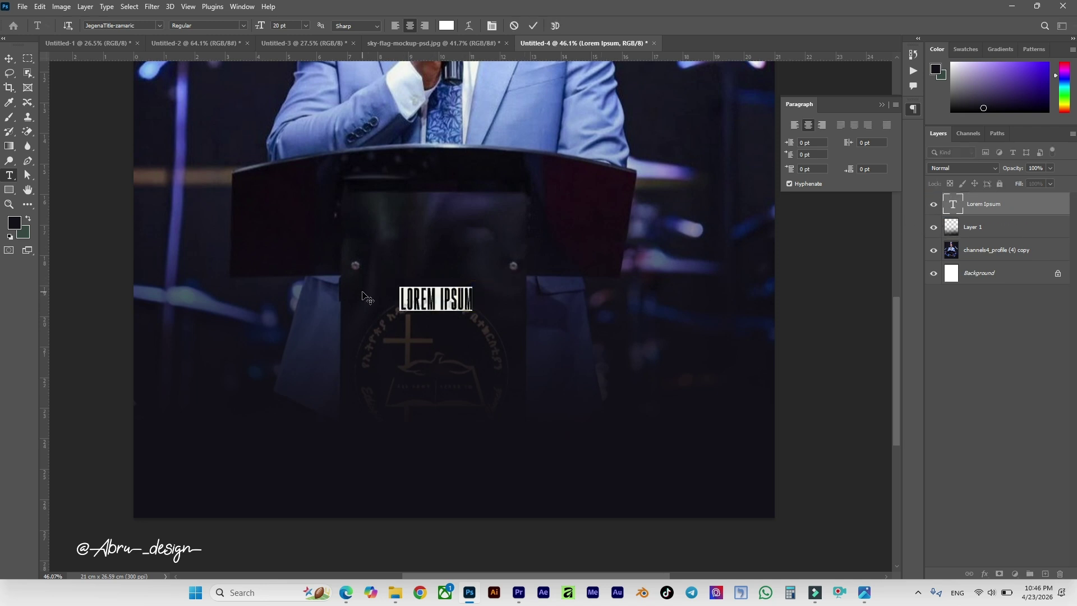
key(BackSpace)
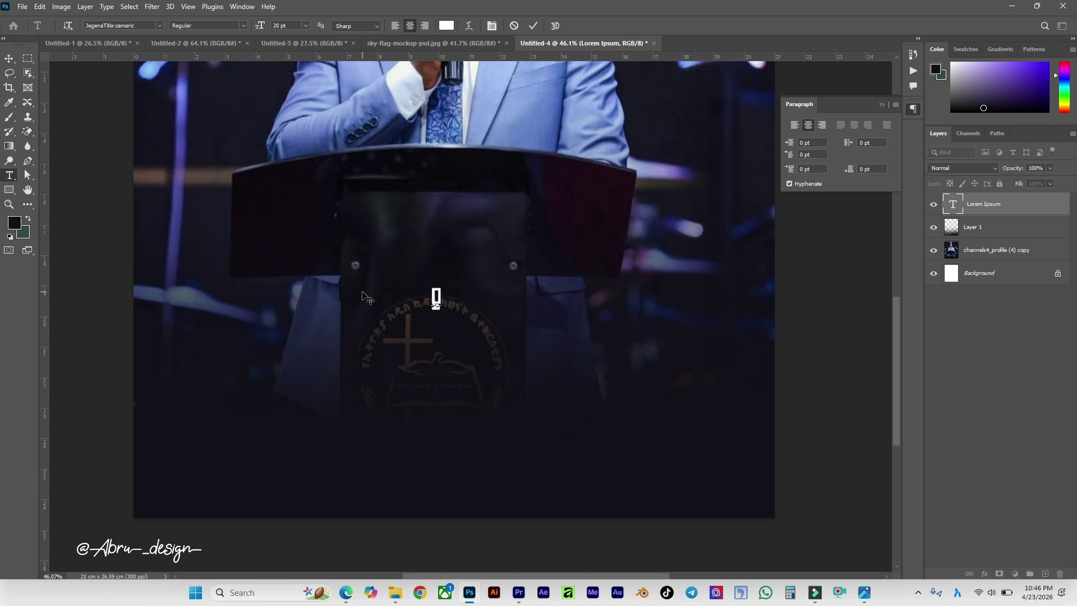
key(BackSpace)
key(BackSpace)
text(እሁድ ፕሮግራም)
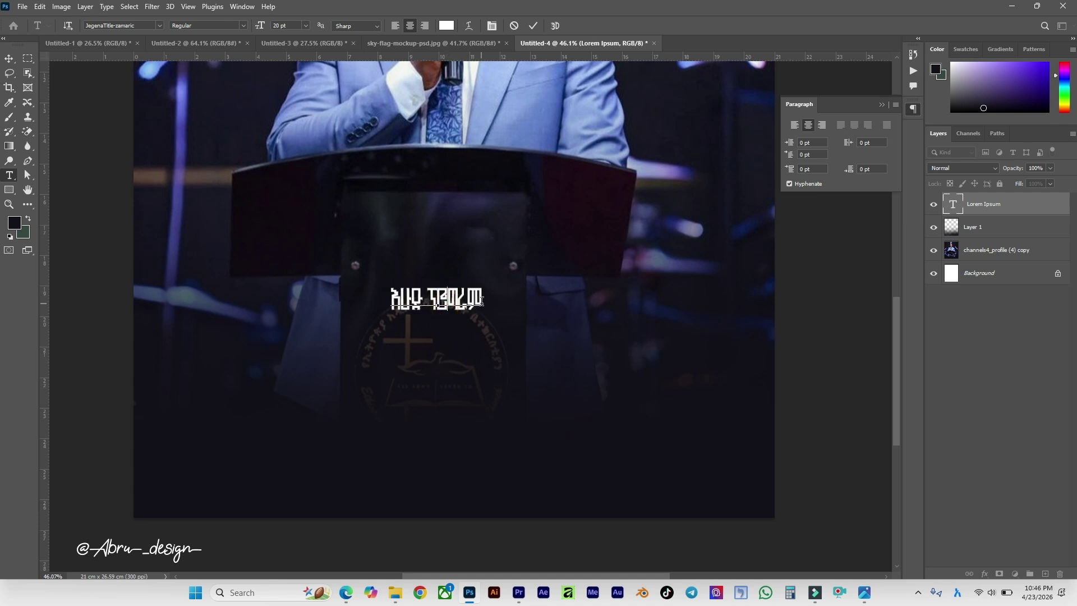
Enlarge the whole title to 79 pt and commit the text edit.
drag(481, 301, 390, 300)
scroll(296, 26, up, 20)
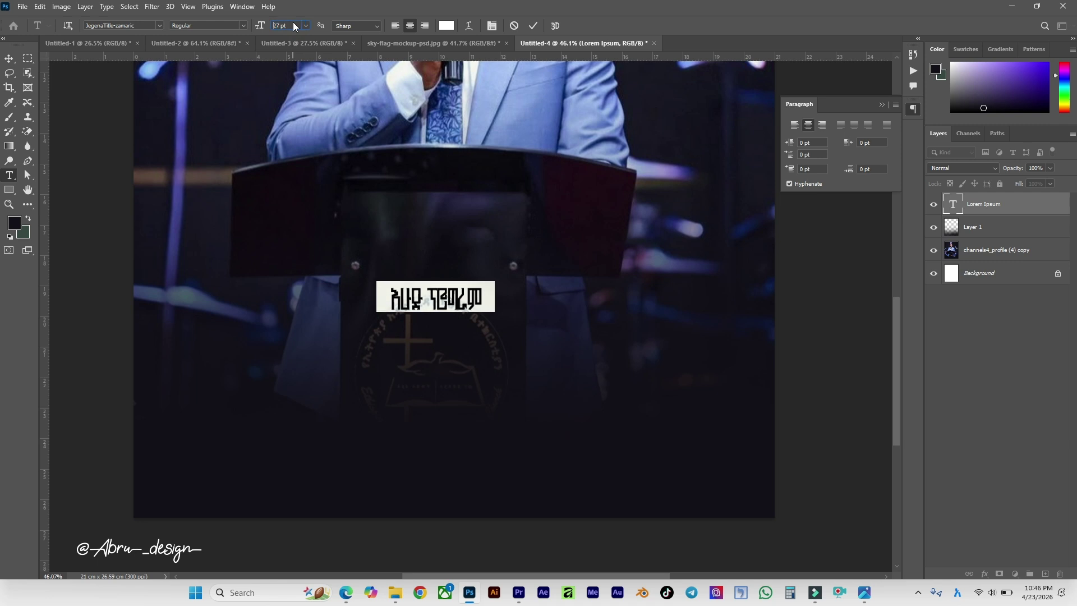
scroll(295, 26, up, 19)
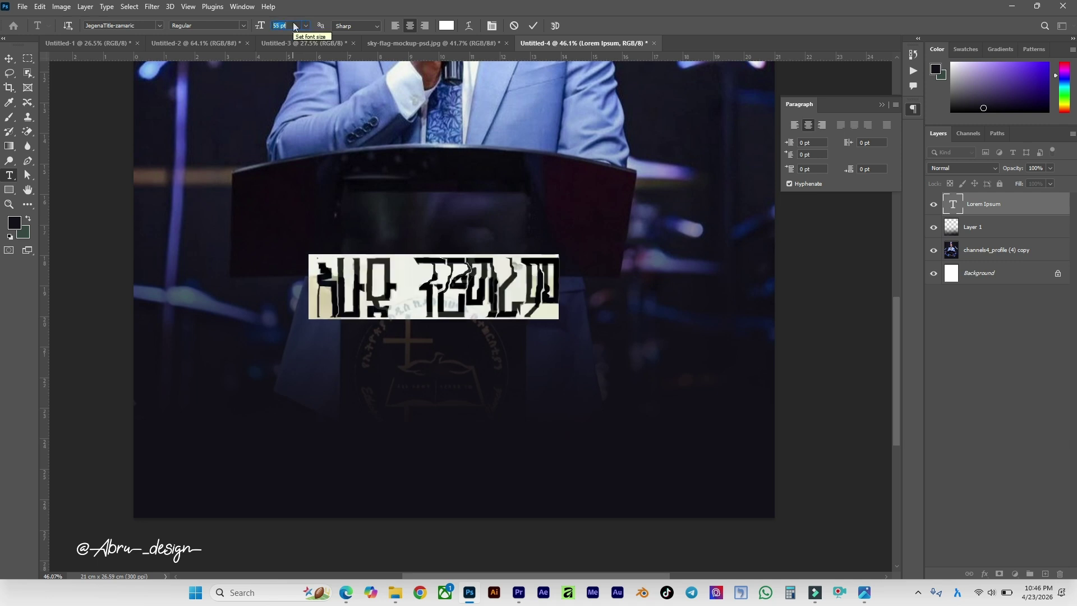
scroll(295, 26, up, 15)
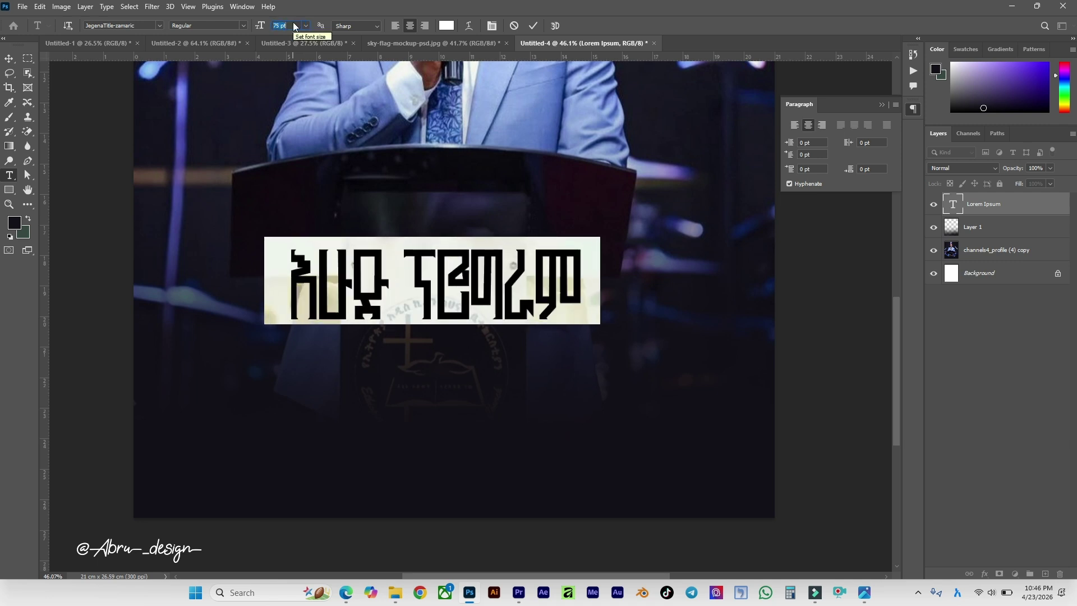
scroll(295, 26, up, 2)
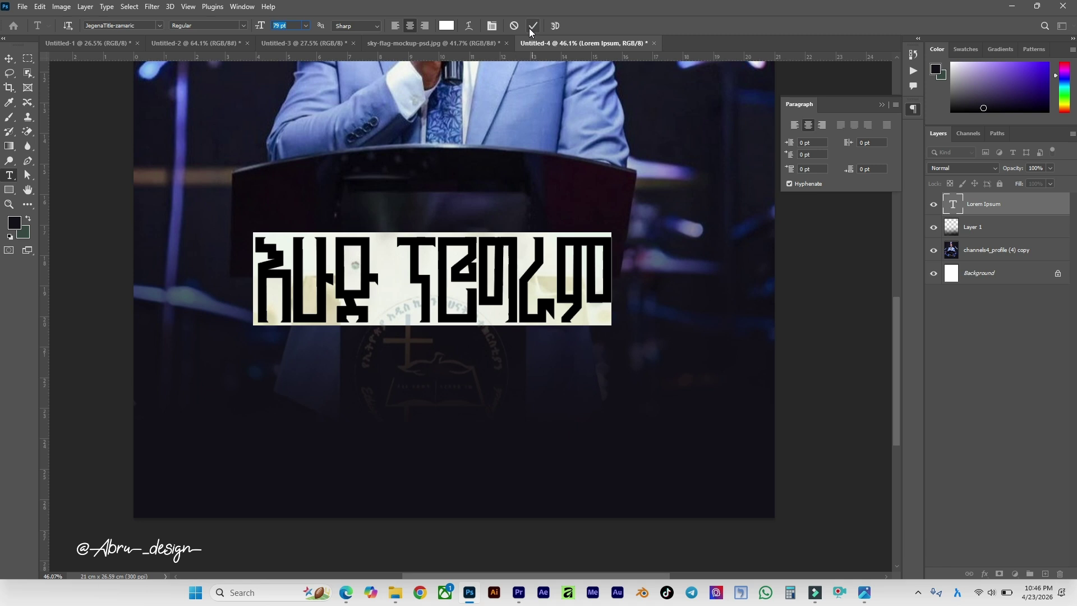
click(532, 27)
Move the title slightly down and right so it sits at the poster's horizontal centre.
scroll(538, 327, down, 2)
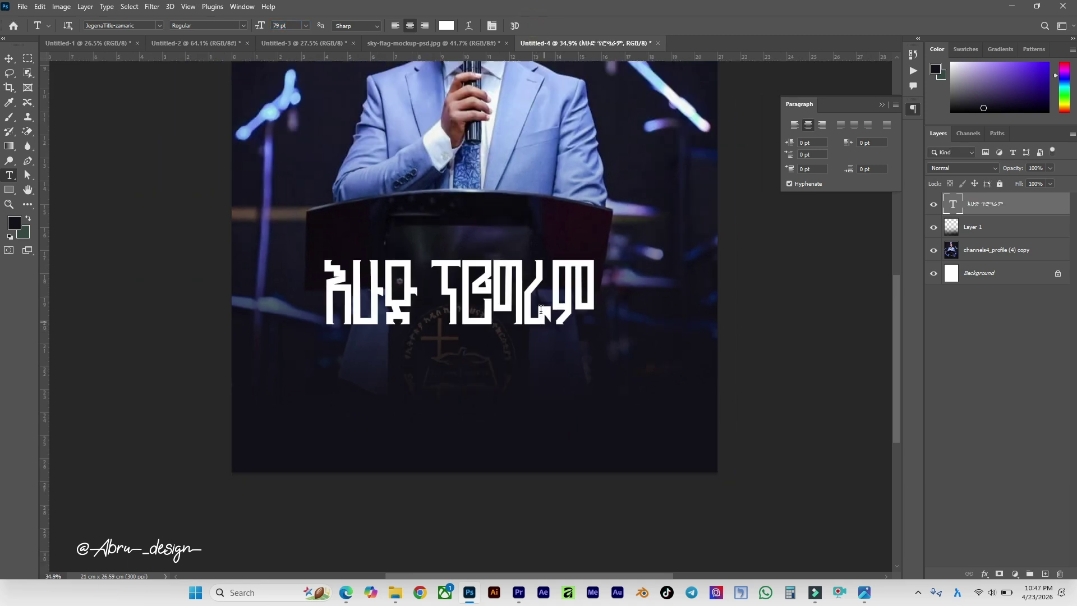
scroll(539, 328, up, 1)
click(15, 60)
scroll(484, 354, down, 1)
drag(482, 382, 502, 370)
scroll(505, 364, up, 2)
scroll(514, 357, down, 2)
scroll(488, 335, up, 1)
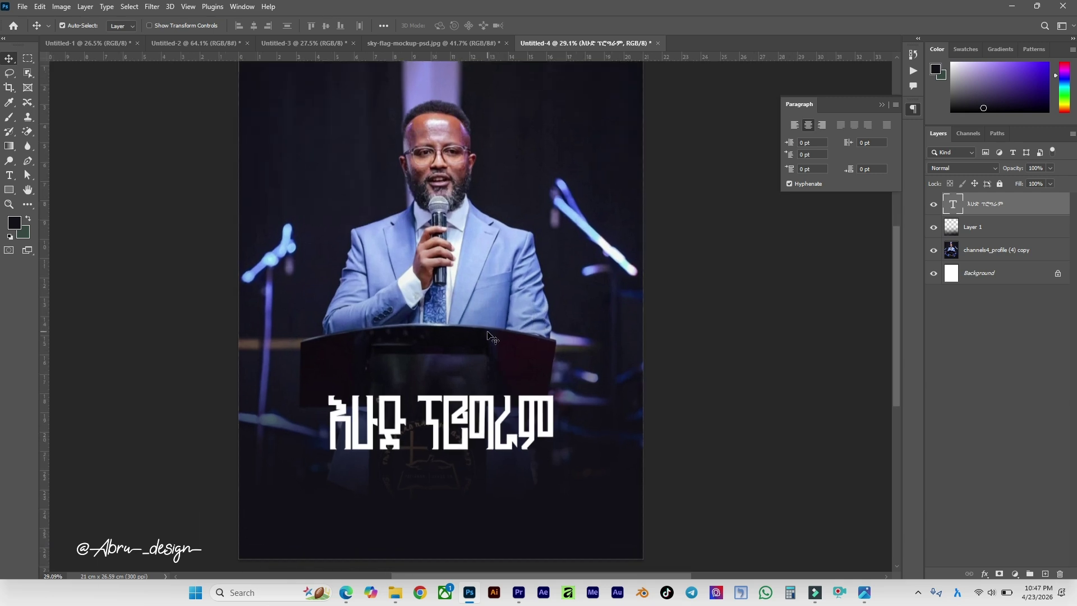
Shift the photo layer slightly right to X 1278 px with Free Transform.
click(970, 247)
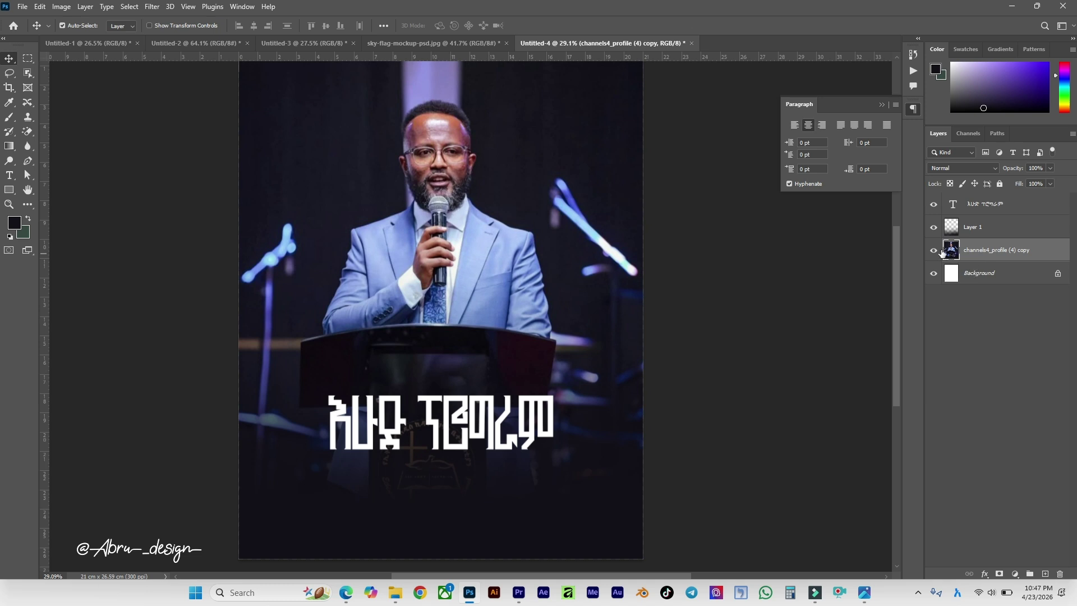
key(ctrl+t)
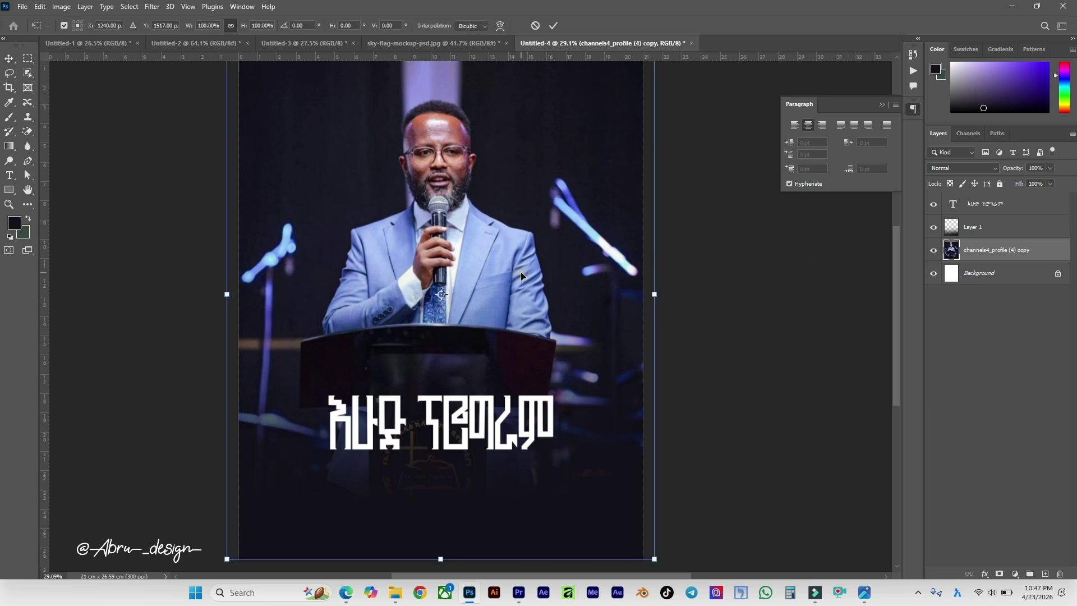
drag(523, 275, 527, 276)
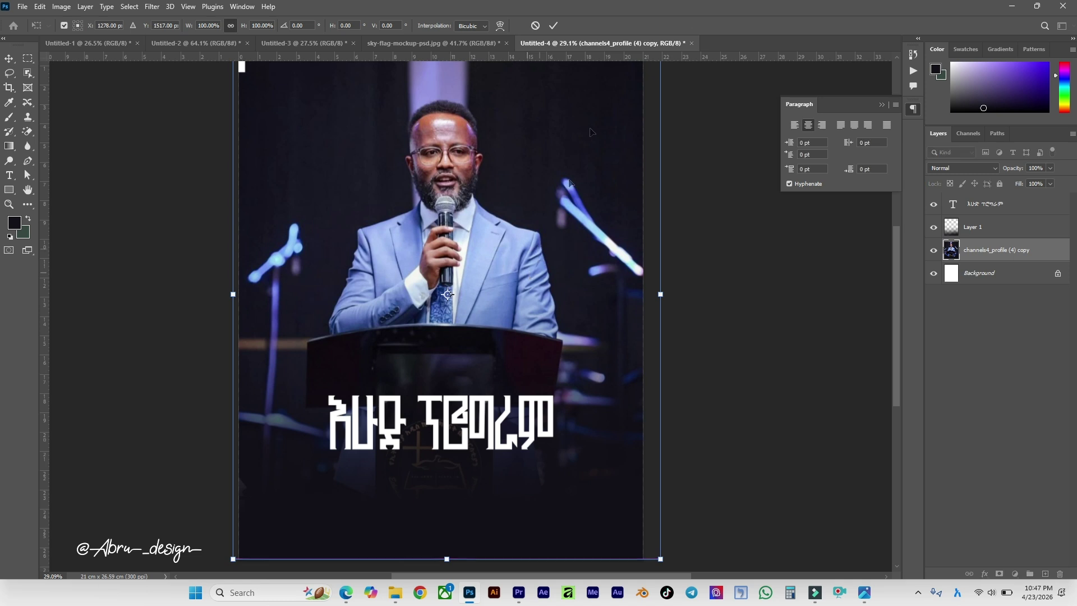
click(553, 26)
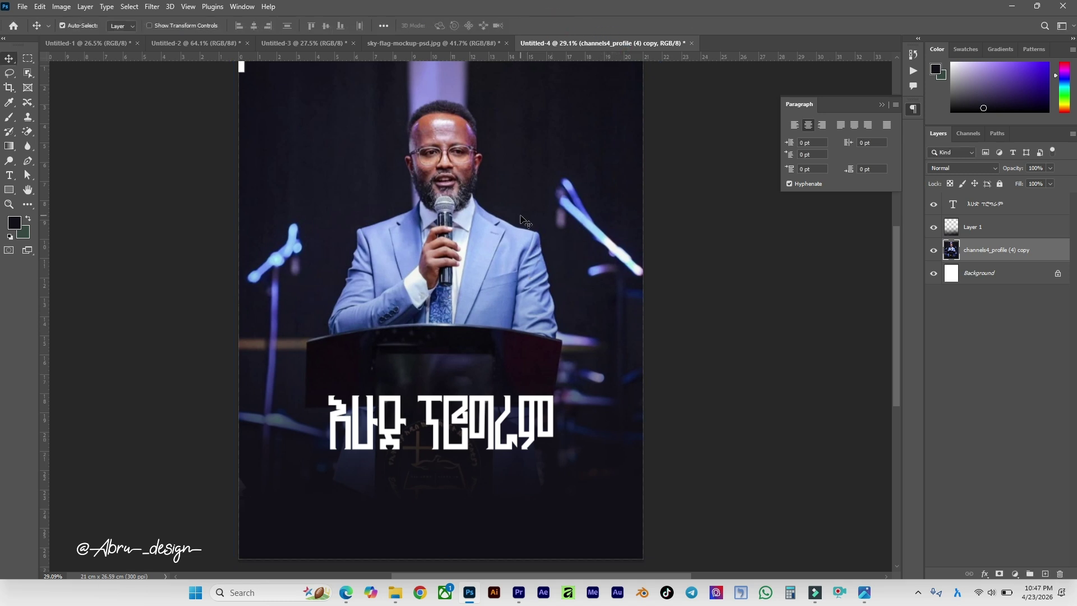
Select the exposed white patch in the poster's upper-left corner and fill it with Content-Aware at 100% opacity.
scroll(525, 220, down, 2)
scroll(267, 78, up, 5)
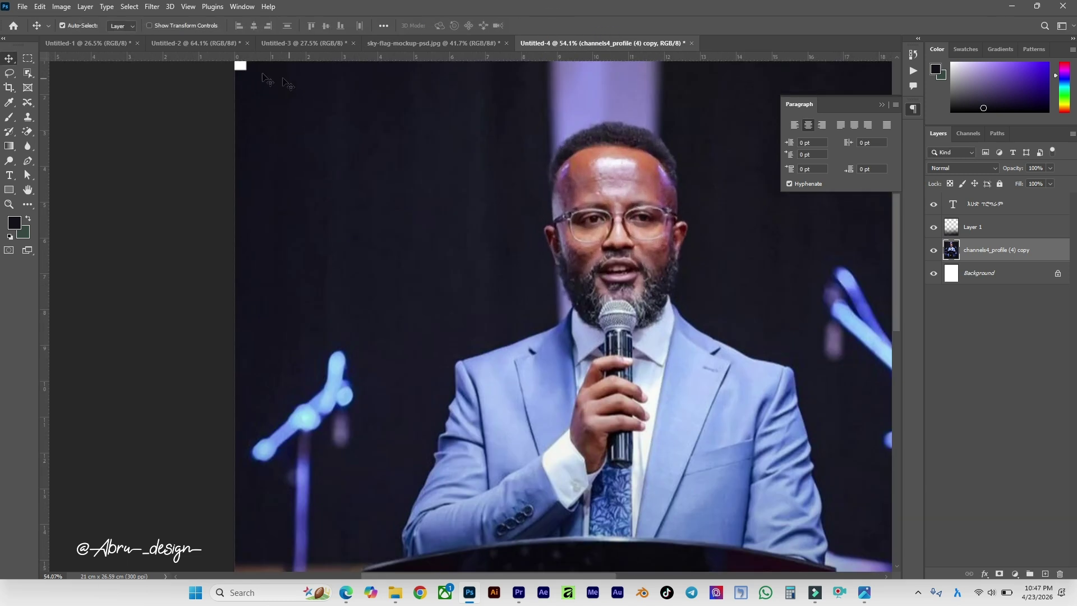
scroll(287, 83, up, 3)
scroll(214, 166, up, 2)
click(27, 58)
drag(167, 86, 216, 223)
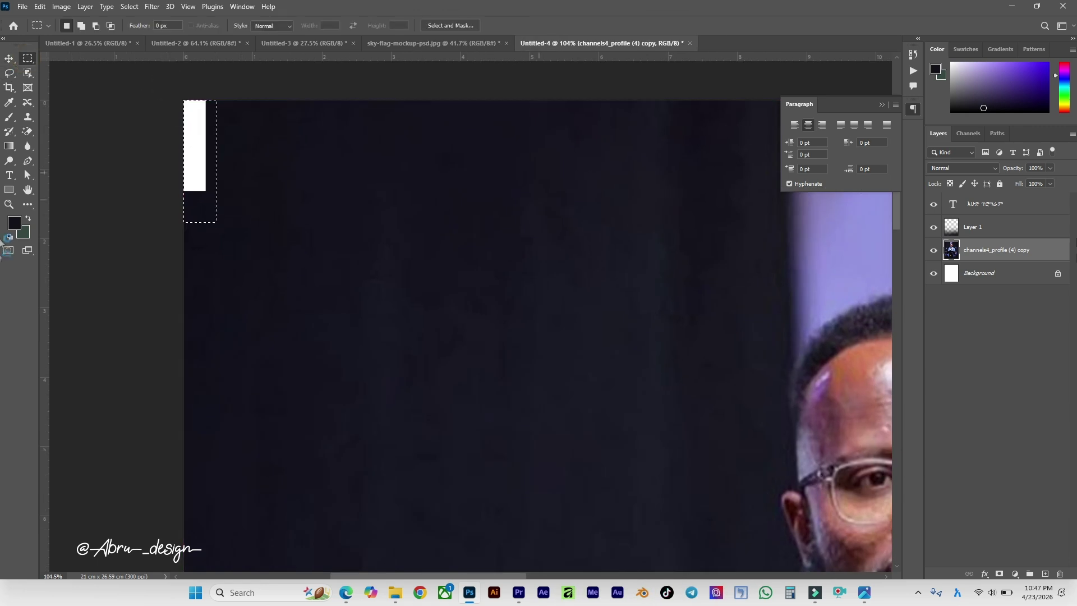
right_click(202, 163)
click(230, 293)
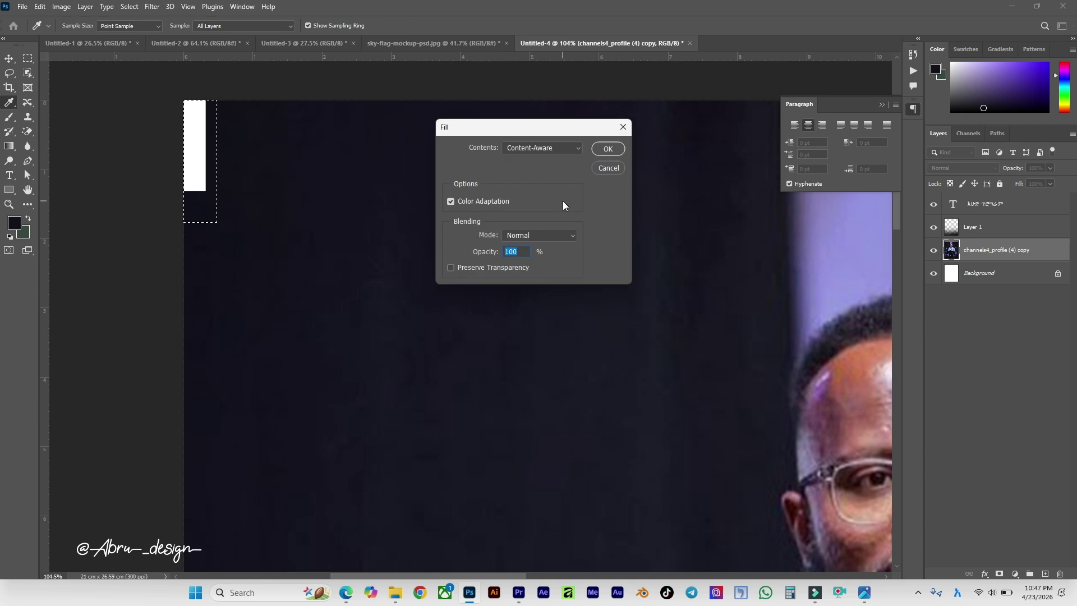
key(Return)
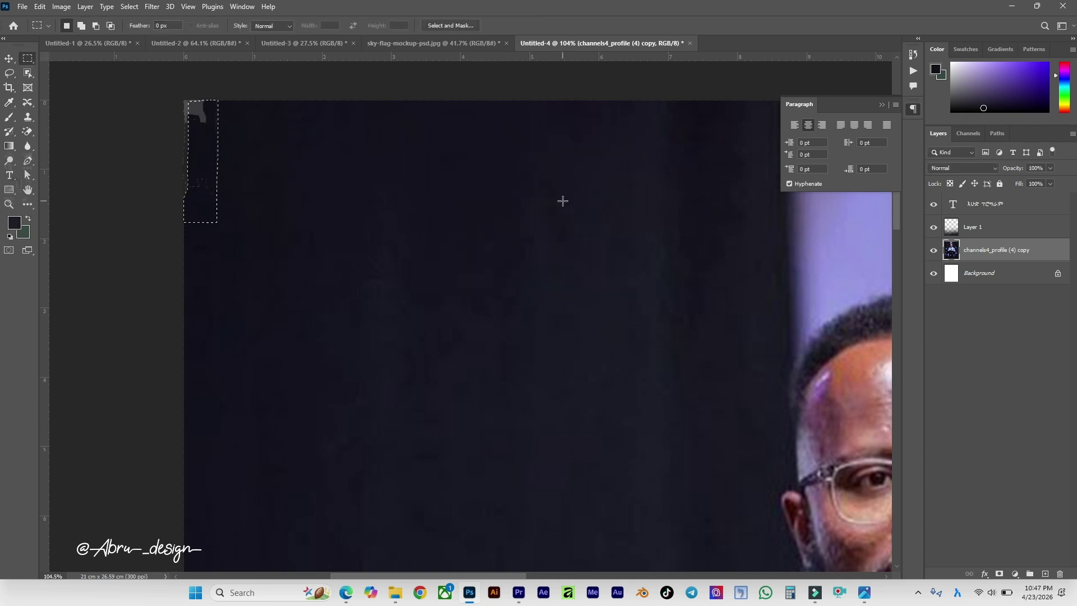
Clear the corner selection and nudge the title slightly right over the podium.
scroll(395, 197, down, 3)
scroll(508, 197, down, 3)
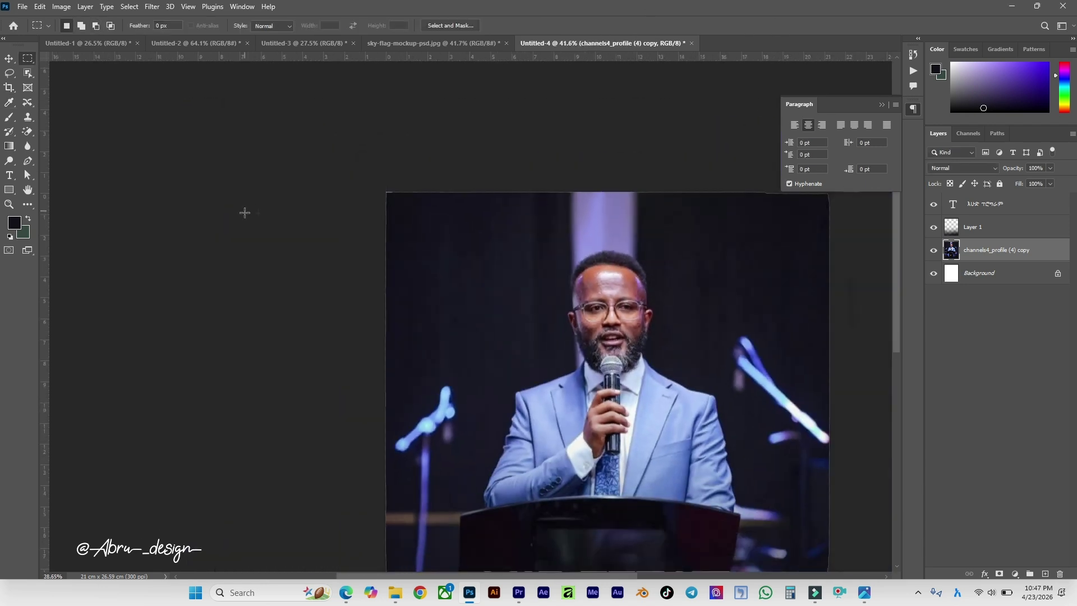
scroll(245, 212, down, 2)
scroll(547, 403, down, 5)
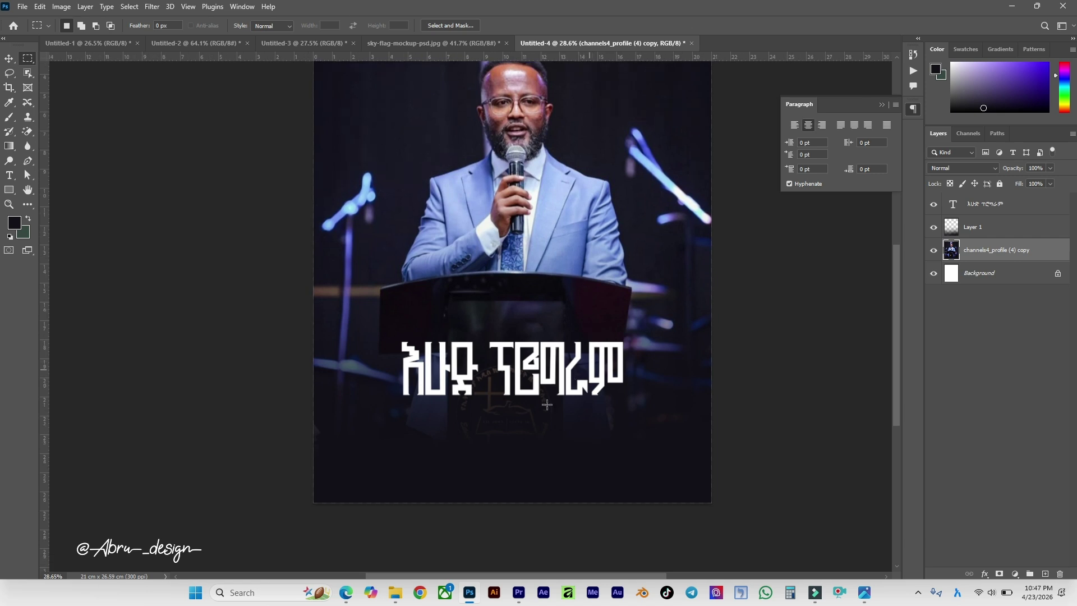
scroll(547, 404, up, 2)
key(v)
scroll(572, 351, down, 2)
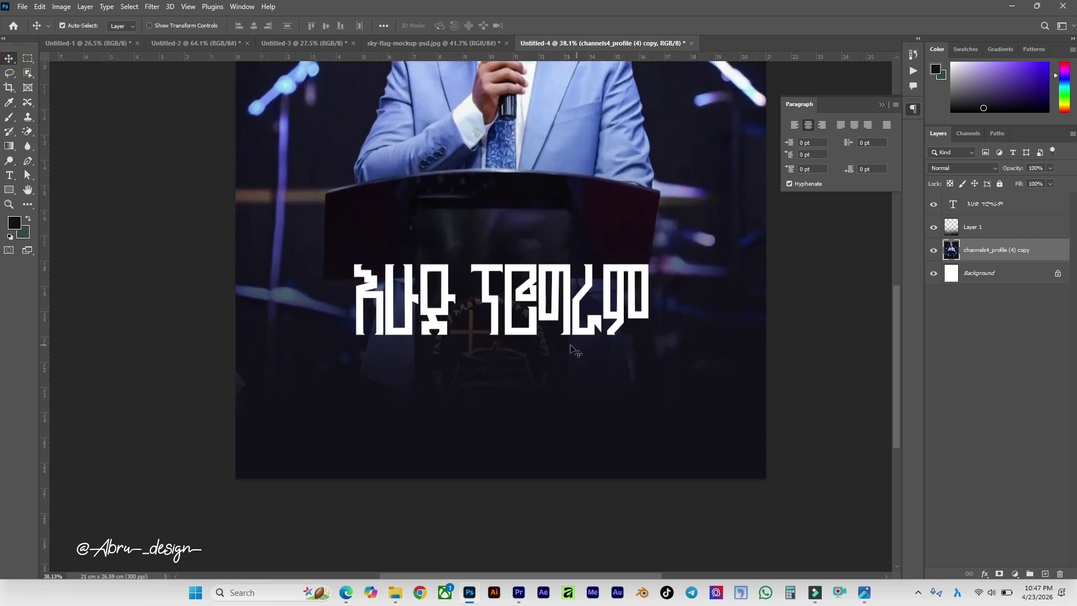
scroll(572, 351, up, 2)
drag(485, 328, 494, 323)
drag(393, 345, 396, 343)
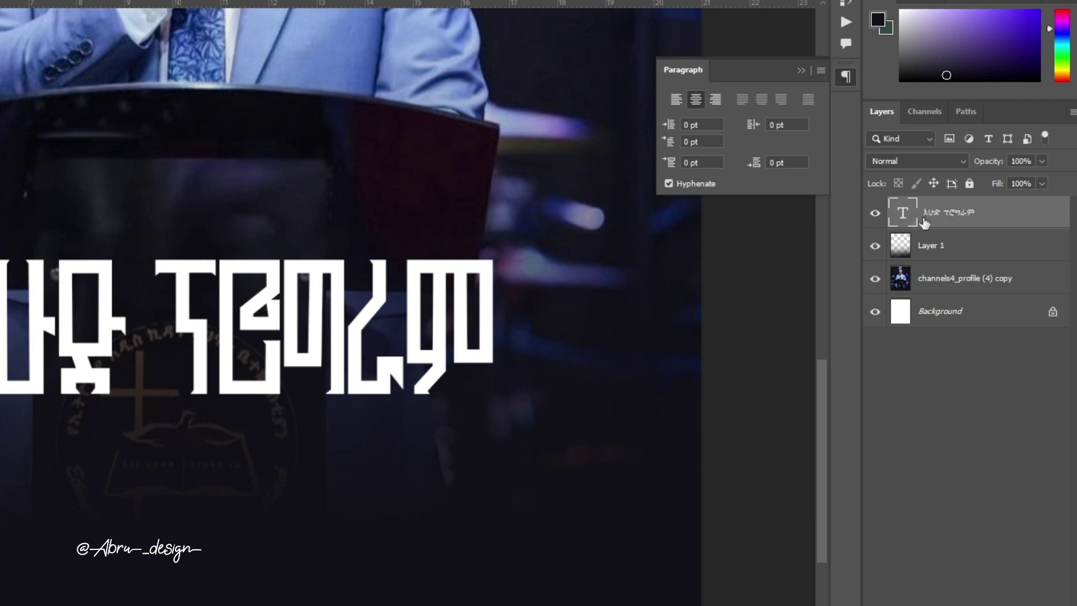
Convert the title text layer to a shape and activate path selection for its letter outlines.
right_click(933, 212)
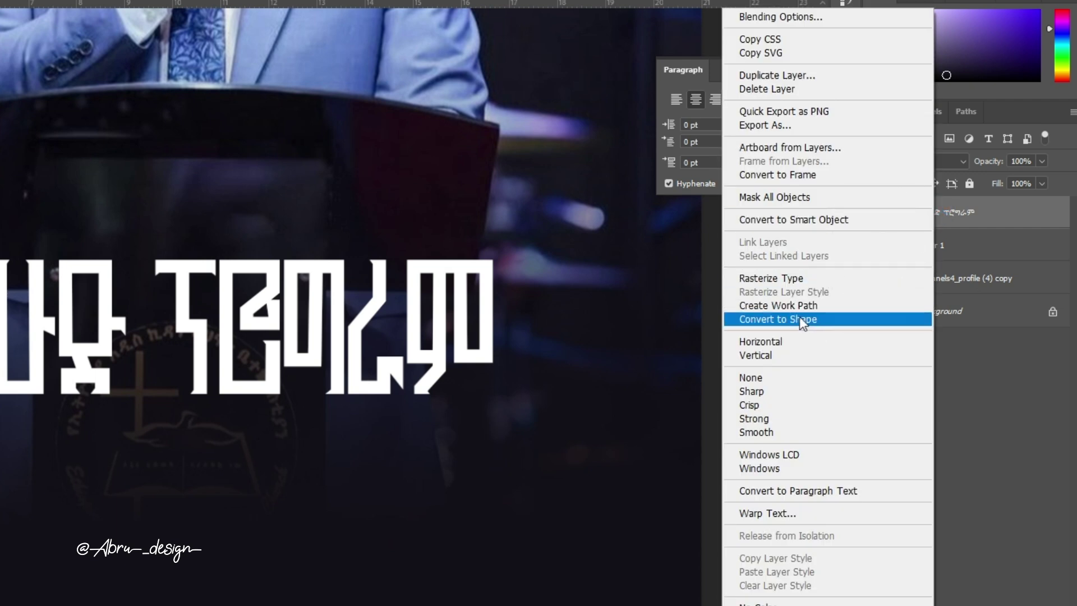
click(835, 320)
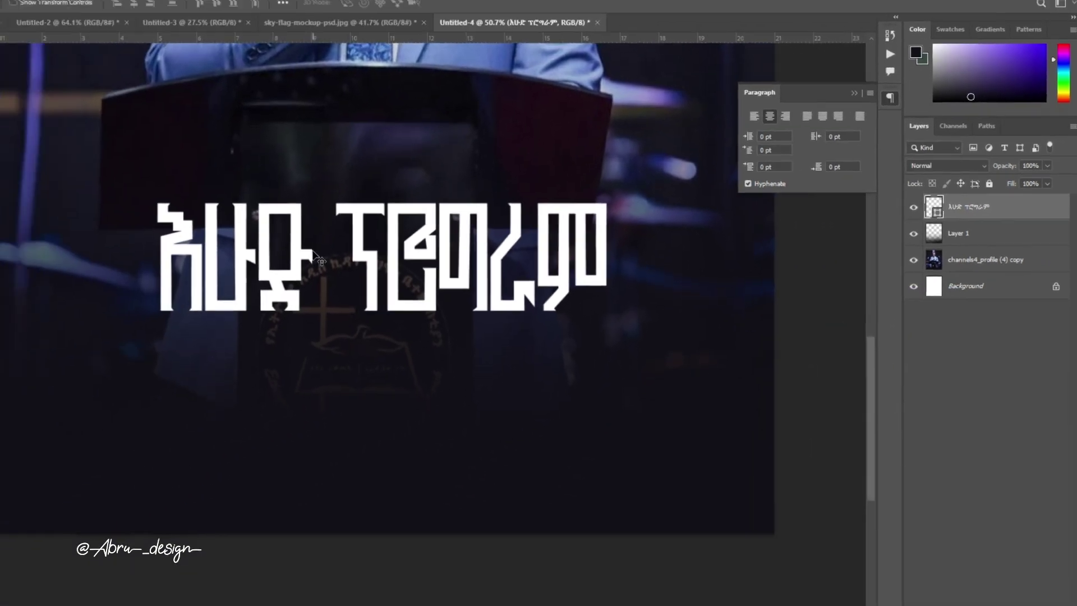
scroll(217, 211, up, 3)
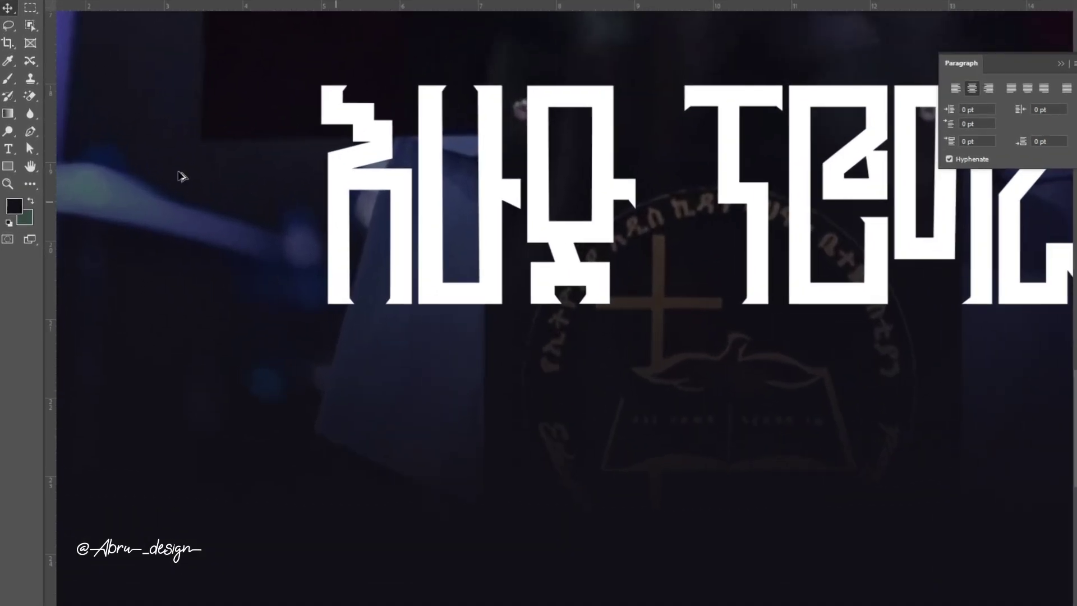
drag(31, 148, 96, 141)
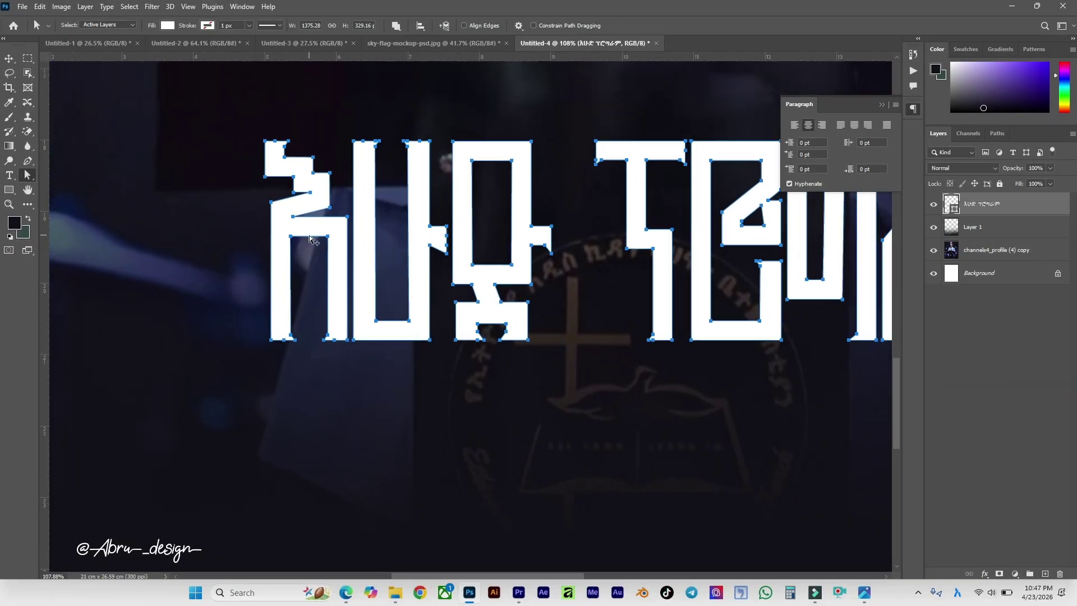
Narrow the title's first letter by moving its right leg inward, and stretch both legs well below the other letters.
scroll(316, 236, up, 1)
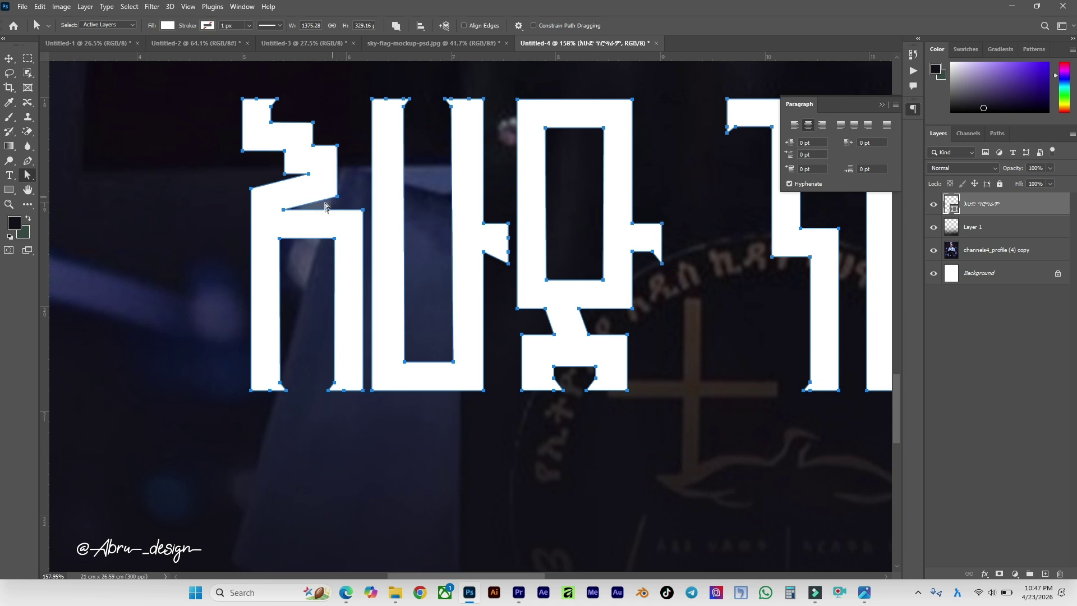
drag(324, 217, 338, 397)
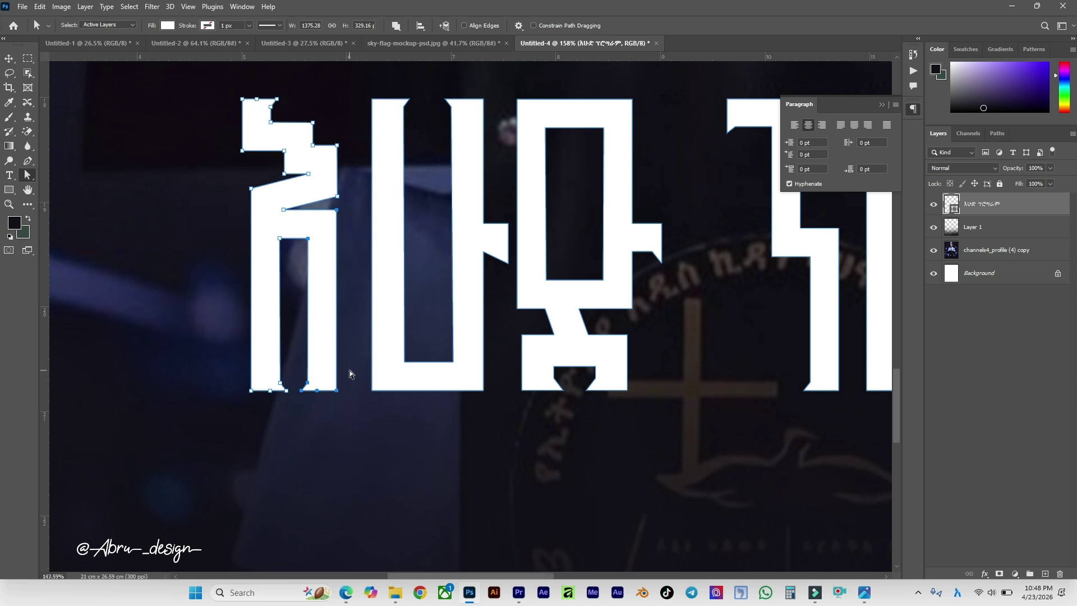
scroll(210, 322, down, 1)
drag(210, 321, 340, 541)
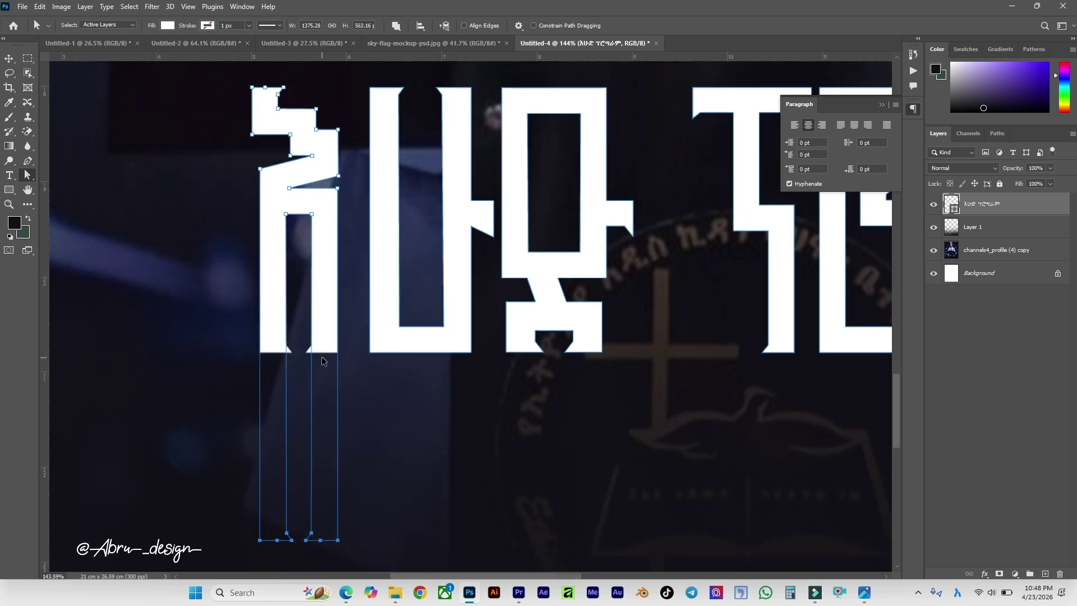
scroll(324, 360, down, 3)
scroll(343, 337, up, 2)
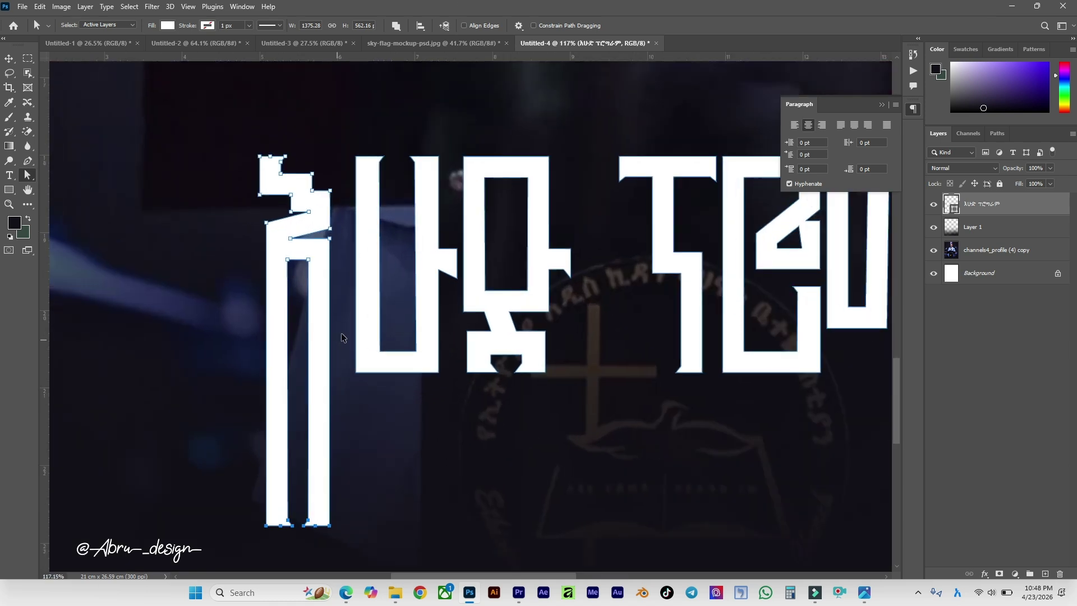
Move the second letter closer to the first and stretch its base down to the first letter's baseline.
scroll(344, 337, up, 2)
drag(348, 89, 463, 414)
drag(472, 307, 359, 142)
drag(340, 103, 343, 84)
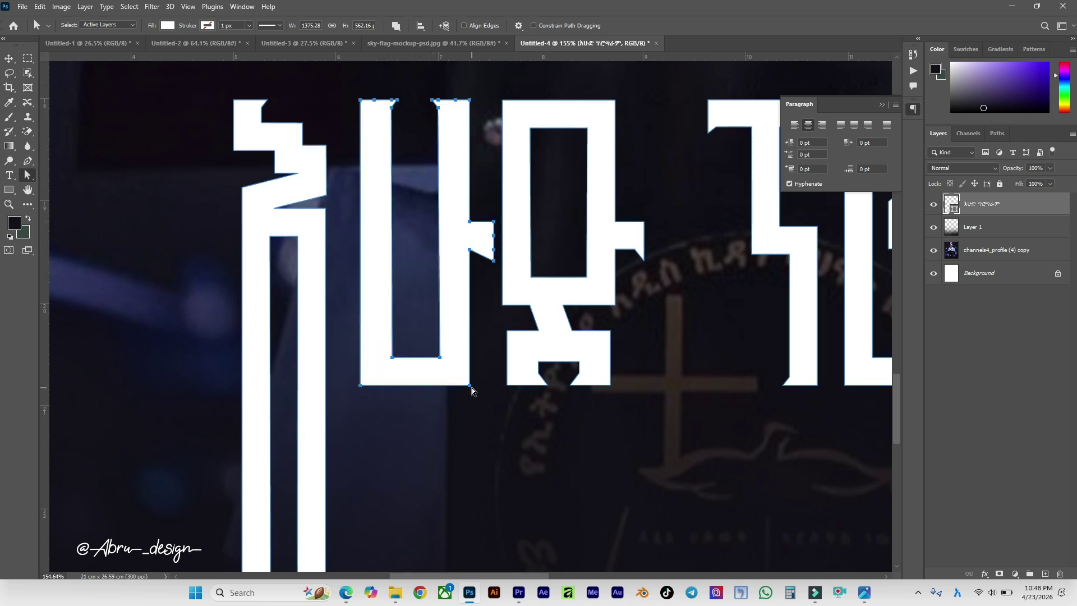
click(492, 406)
drag(501, 400, 343, 85)
drag(470, 251, 449, 253)
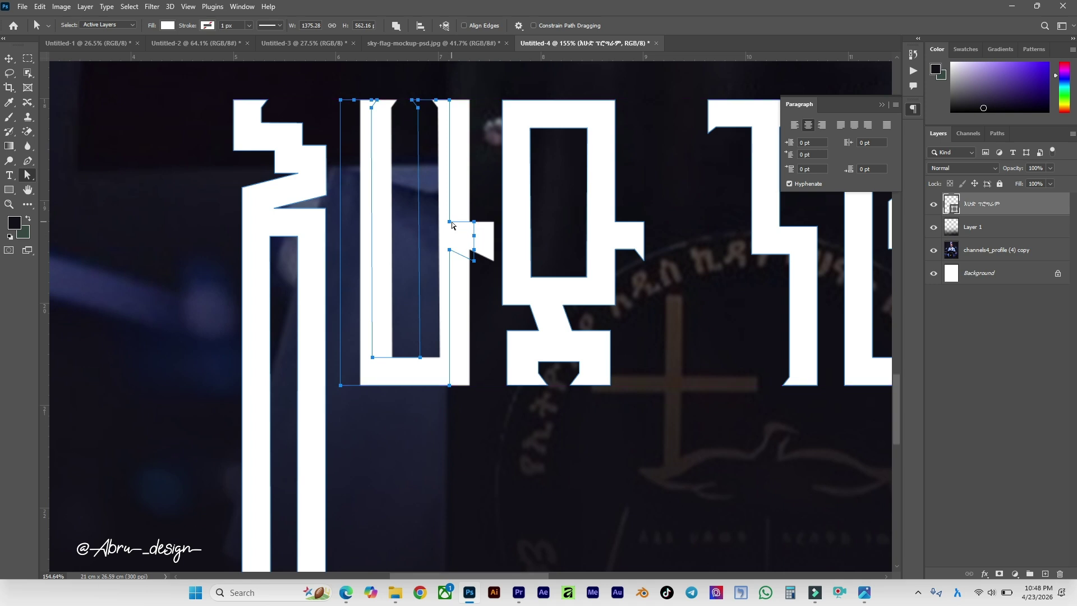
scroll(451, 241, down, 3)
drag(362, 289, 438, 490)
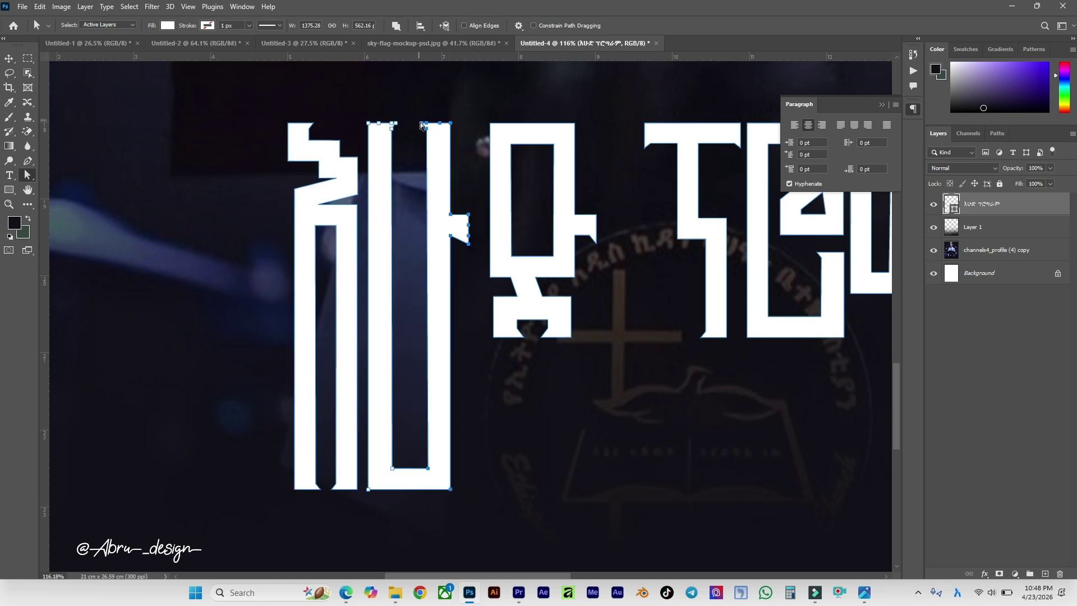
Narrow the second letter by moving its right side inward, and shorten its small side arm.
drag(422, 125, 477, 250)
scroll(352, 233, down, 1)
scroll(352, 233, down, 1)
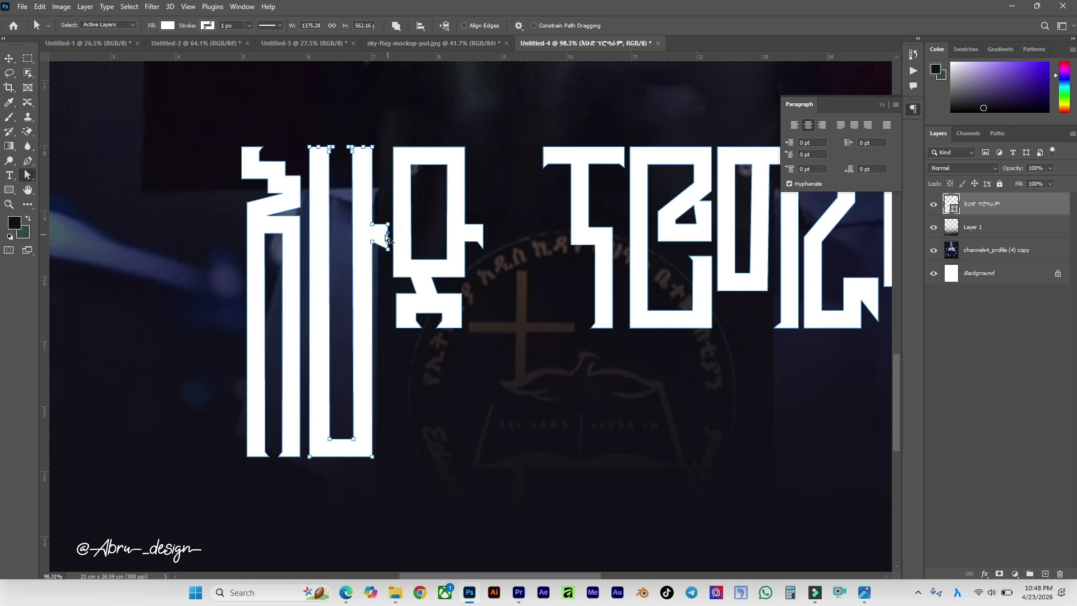
scroll(386, 241, up, 10)
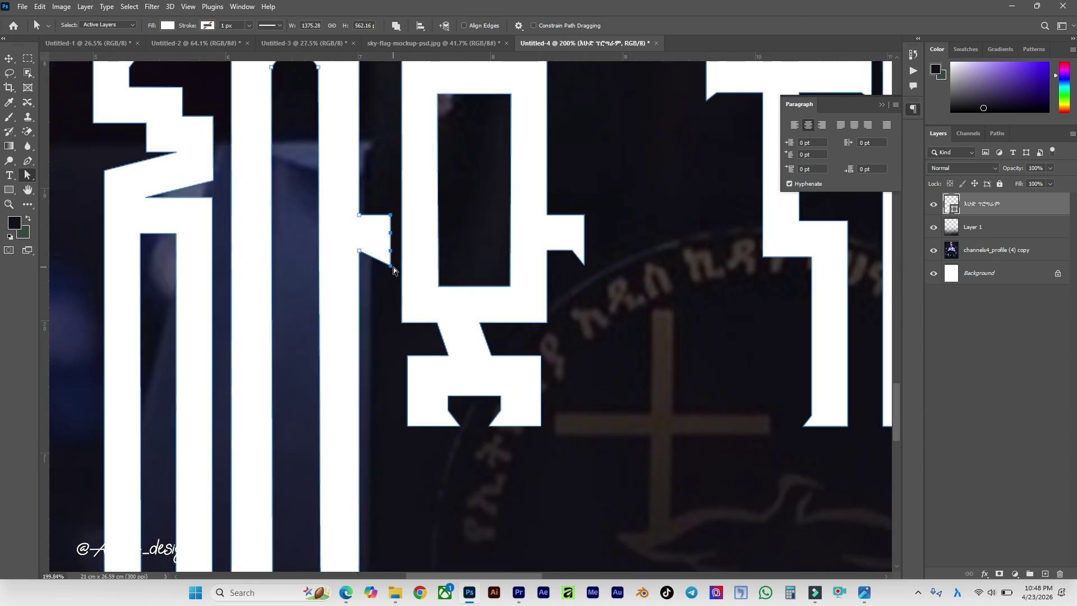
drag(389, 269, 435, 268)
Narrow the third letter by moving the right-hand points of its box and arm inward.
scroll(435, 268, down, 5)
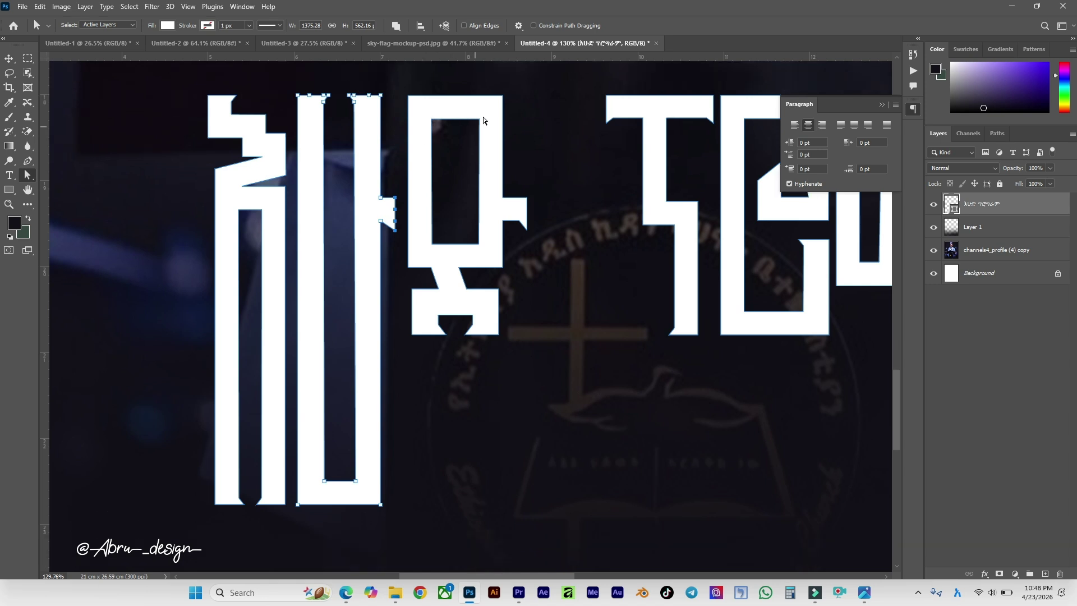
drag(474, 90, 476, 267)
scroll(442, 189, up, 2)
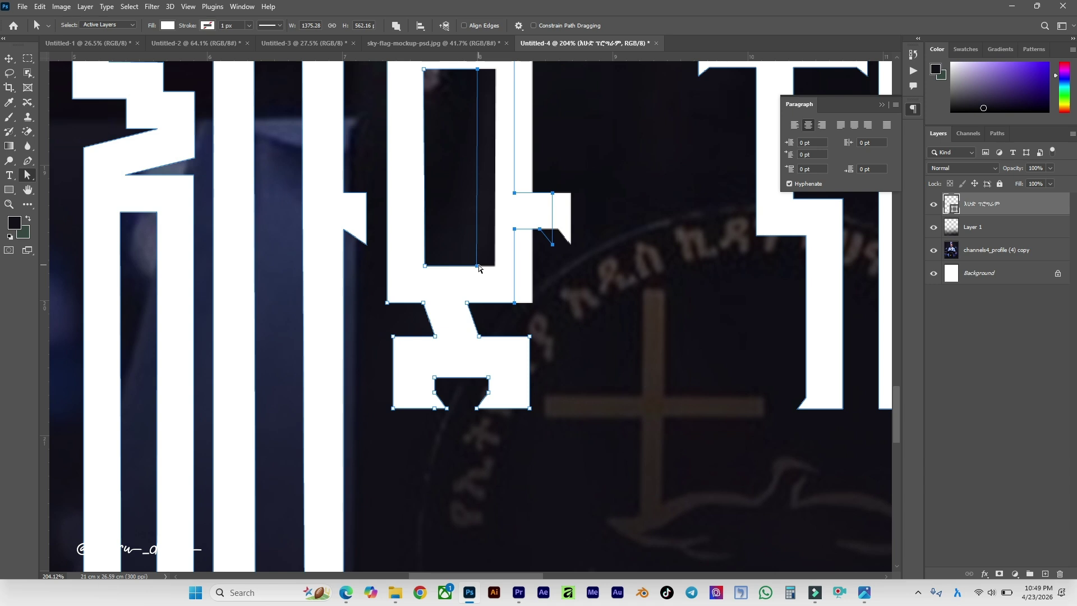
scroll(500, 271, down, 2)
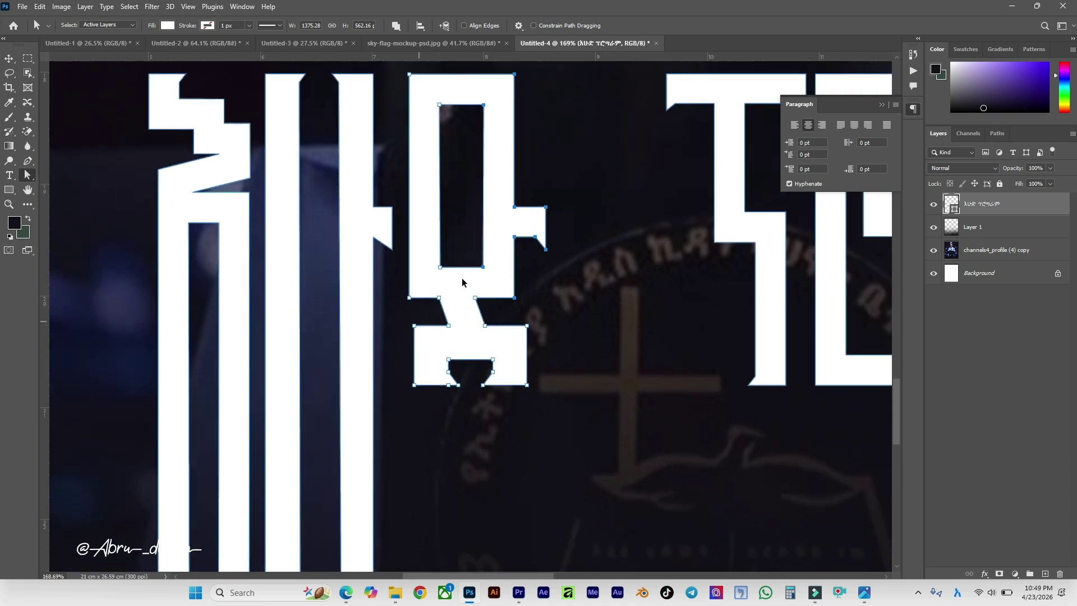
Stretch the third letter's lower part, including its foot, down to the baseline of the first two letters.
scroll(462, 283, down, 2)
click(418, 270)
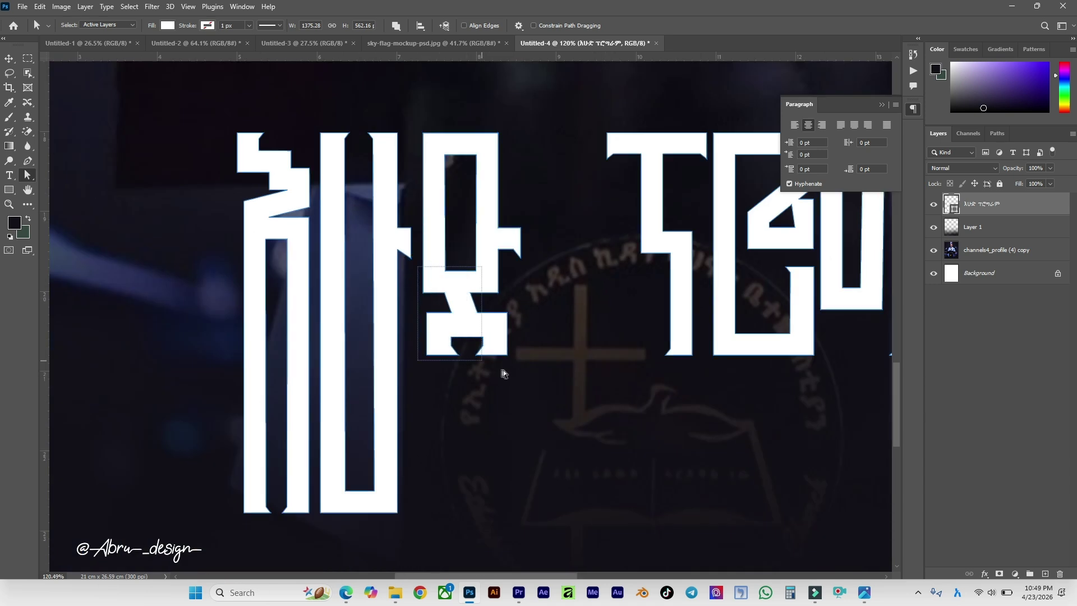
mouse_move(506, 358)
mouse_down()
mouse_move(493, 513)
mouse_move(506, 358)
mouse_up()
scroll(492, 258, down, 1)
scroll(494, 258, right, 2)
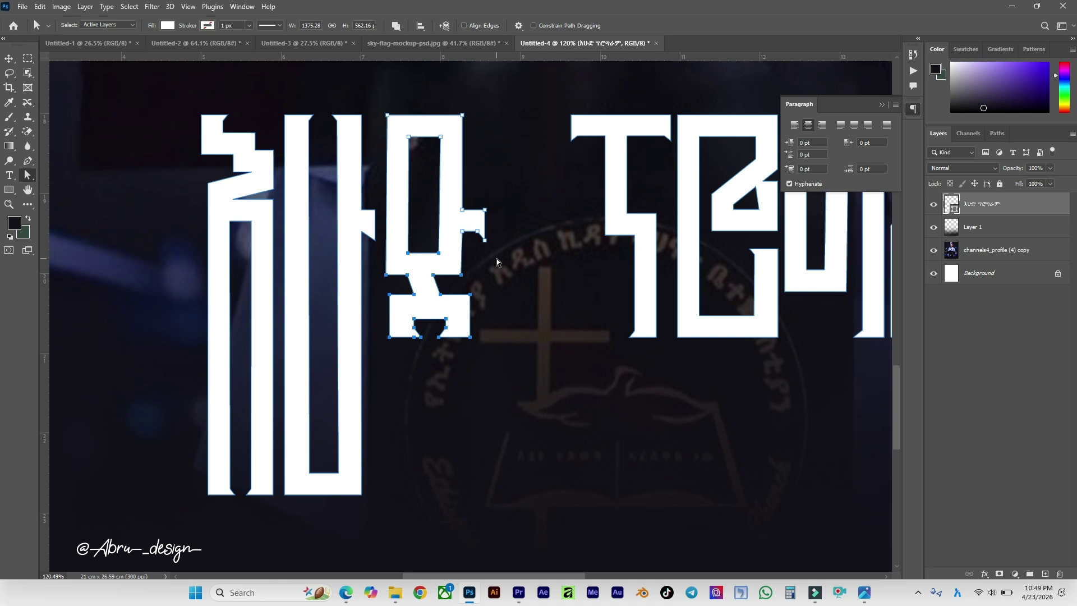
drag(375, 252, 461, 497)
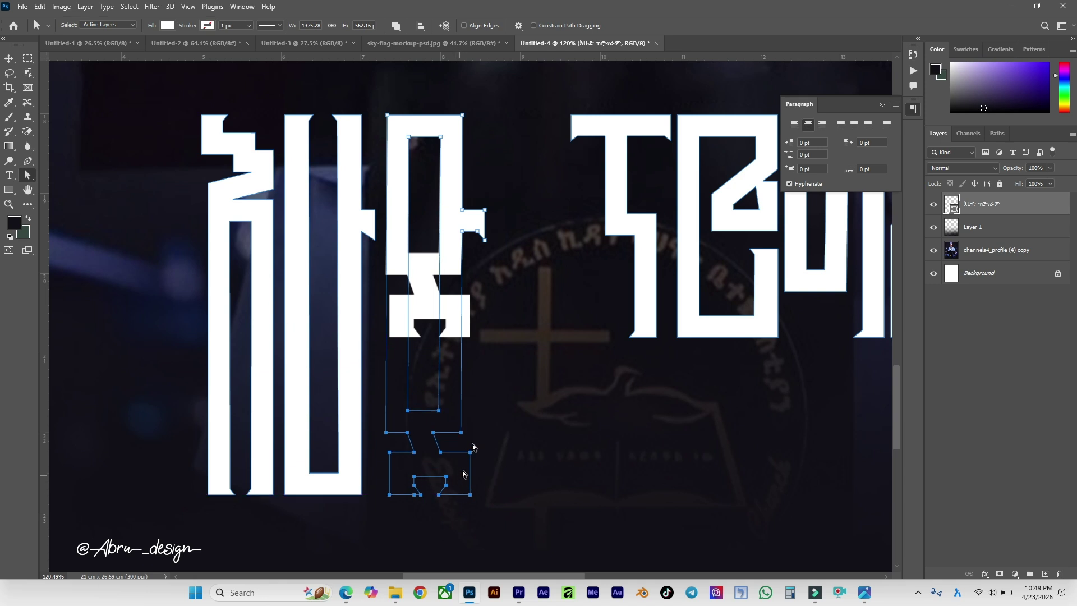
scroll(448, 254, right, 1)
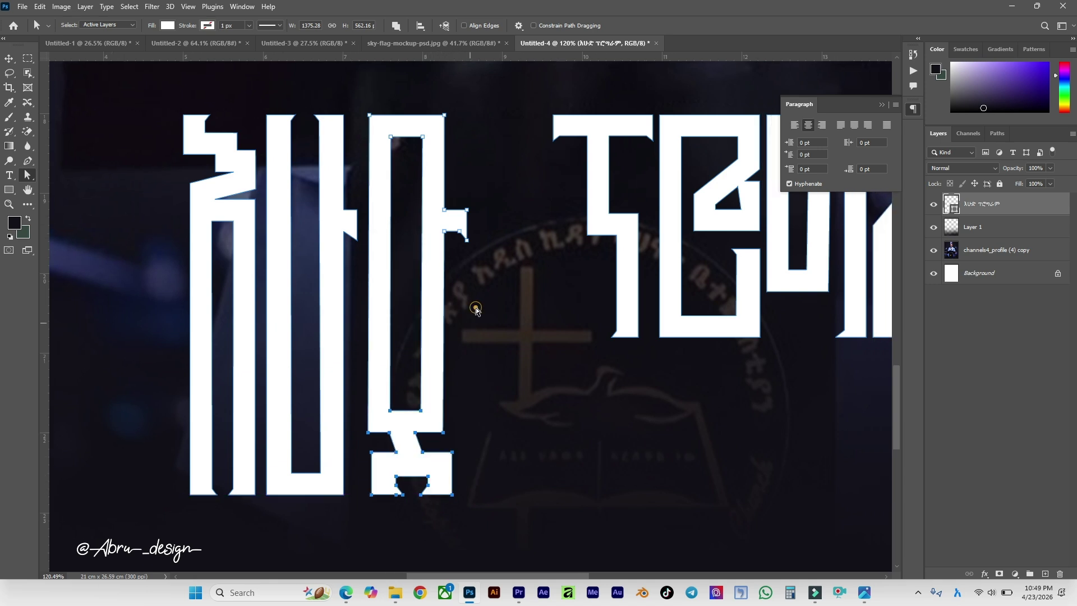
Select the whole third letter and nudge it left to tighten its gap with the second letter.
click(537, 530)
drag(379, 169, 375, 105)
key(Left)
key(Left)
key(Left)
key(Left)
key(Left)
key(Left)
key(Left)
key(Left)
key(Left)
key(Left)
key(Left)
scroll(371, 306, down, 3)
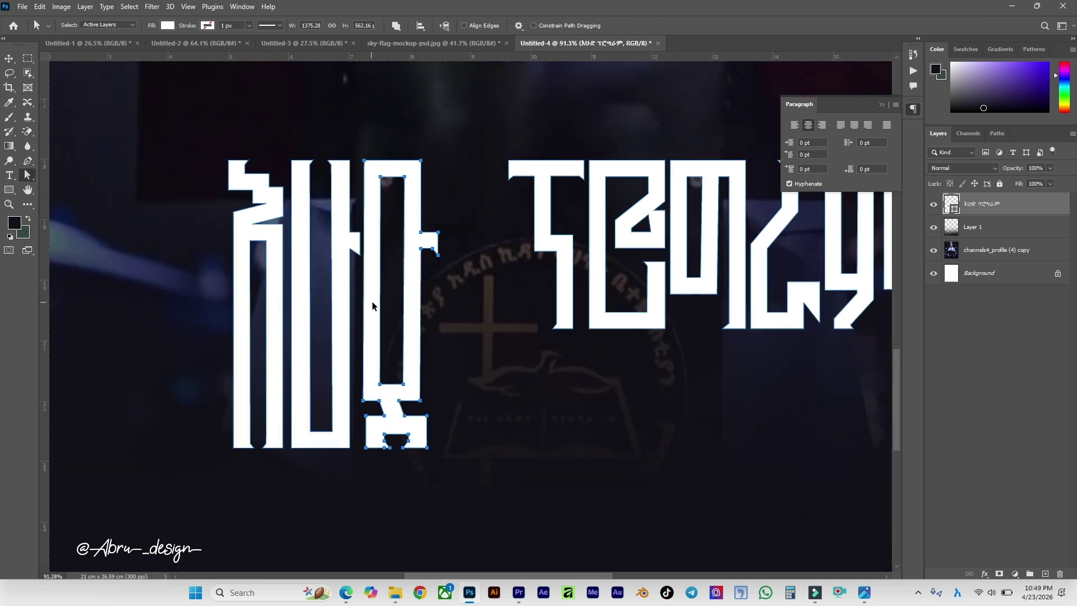
Shorten the top bar of the fourth letter, the first of the second word, by moving both ends inward.
scroll(371, 306, right, 5)
scroll(371, 308, right, 3)
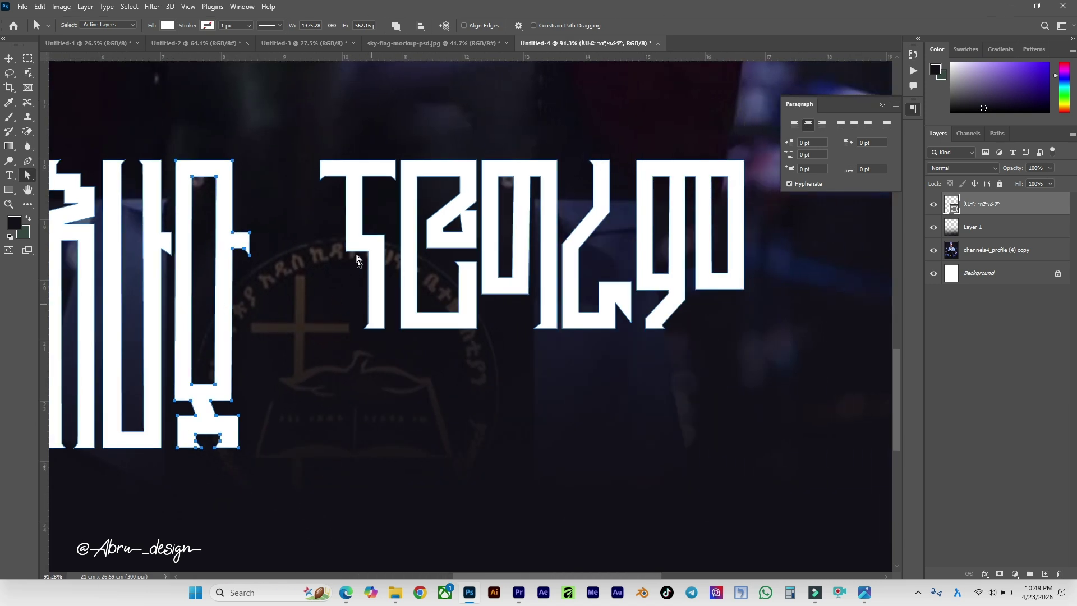
scroll(302, 109, up, 4)
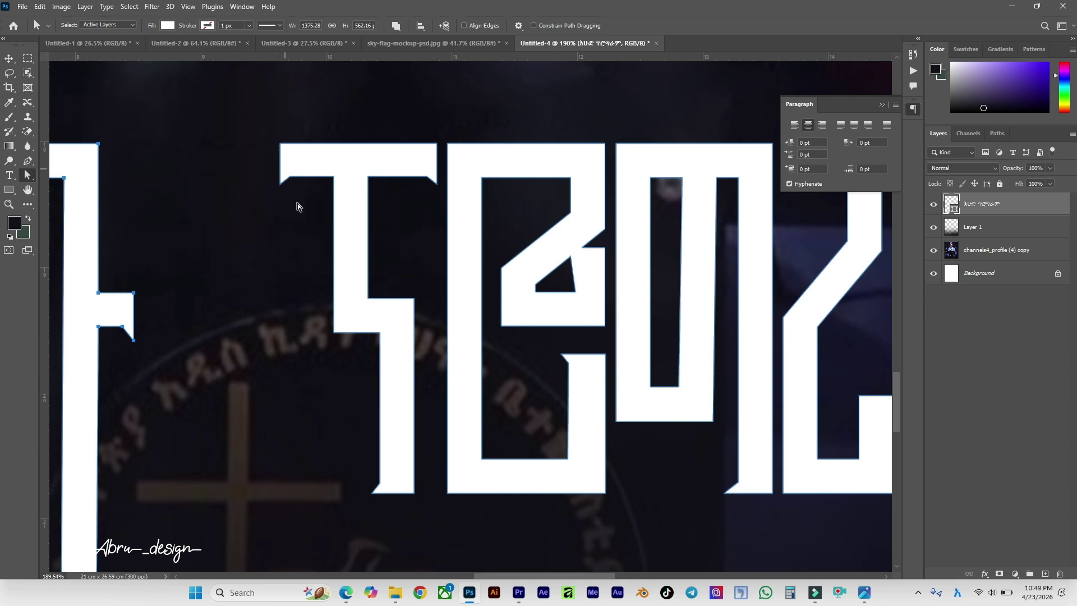
drag(280, 187, 302, 183)
click(408, 129)
click(436, 185)
drag(425, 188, 401, 190)
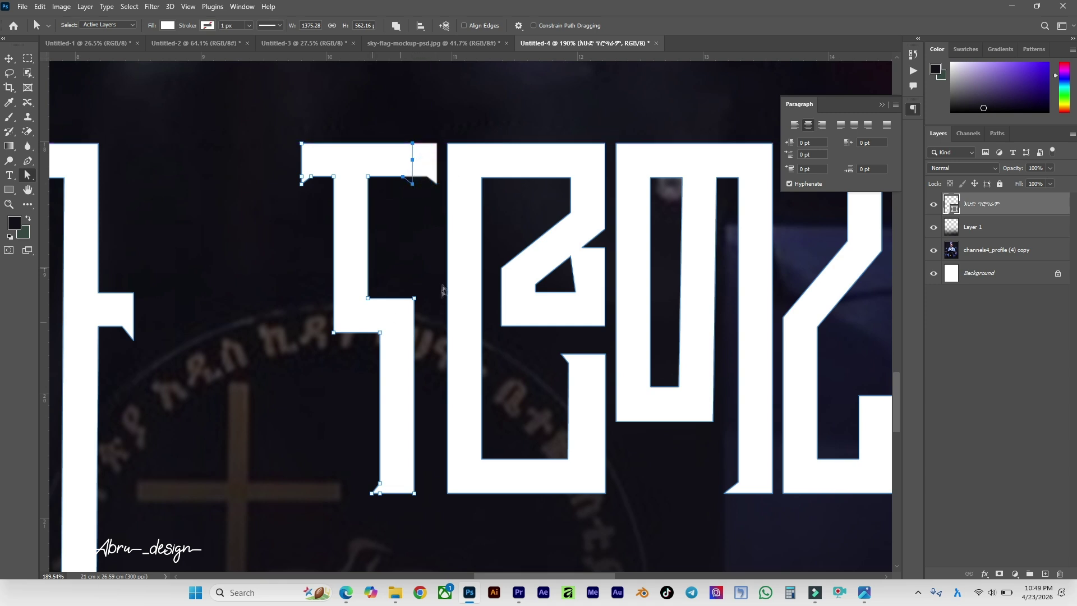
Select the points of the fourth letter's lower leg and nudge them slightly left.
drag(433, 278, 366, 298)
scroll(375, 283, down, 3)
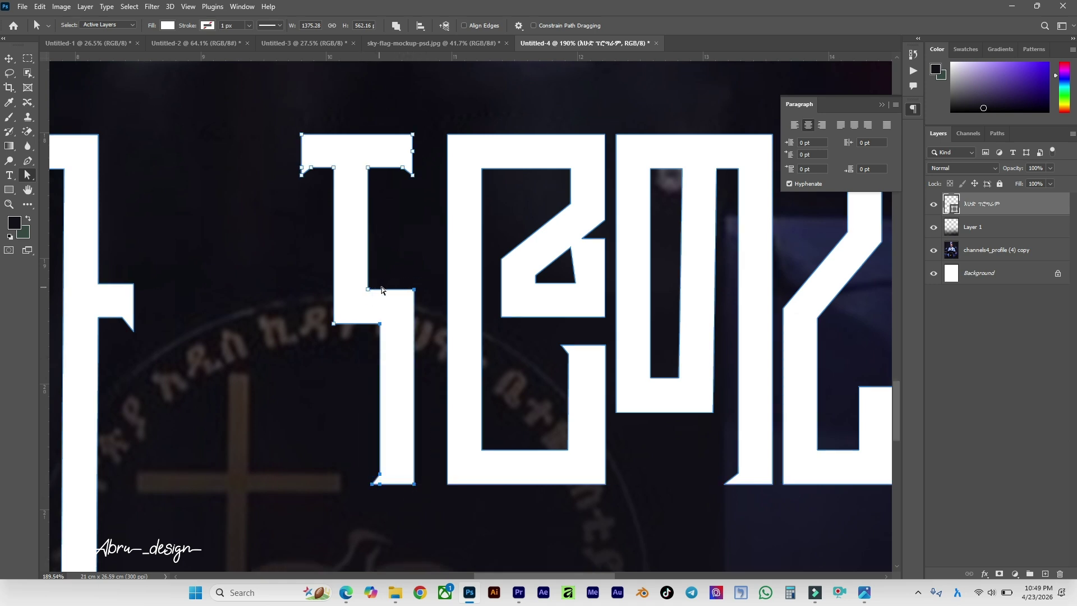
key(Left)
key(Left)
key(Left)
key(Left)
key(Left)
key(Left)
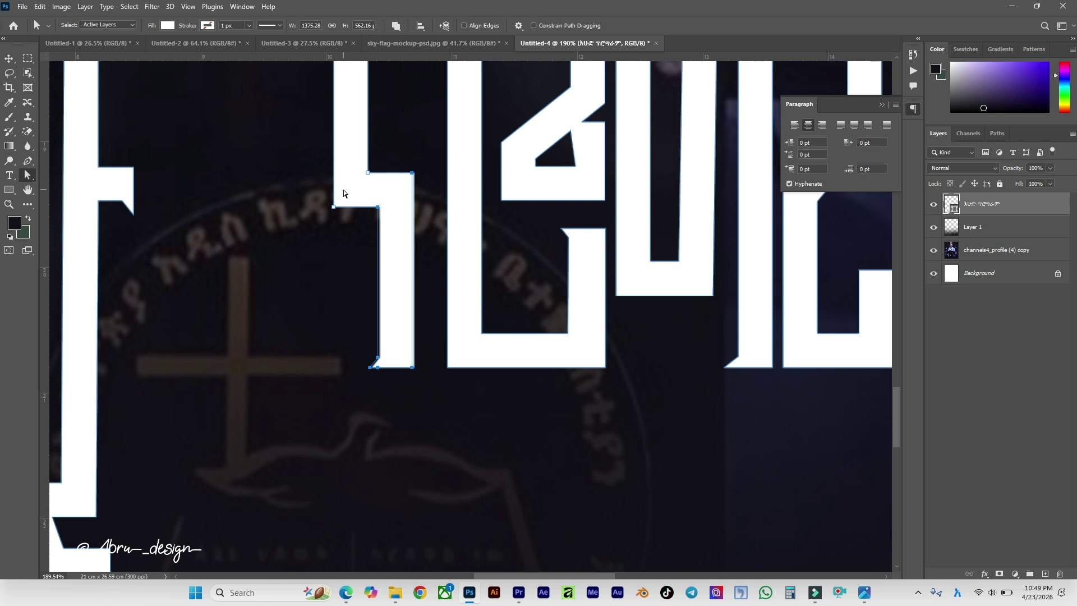
key(Left)
key(Left)
key(Left)
key(Left)
key(Left)
key(Left)
key(Left)
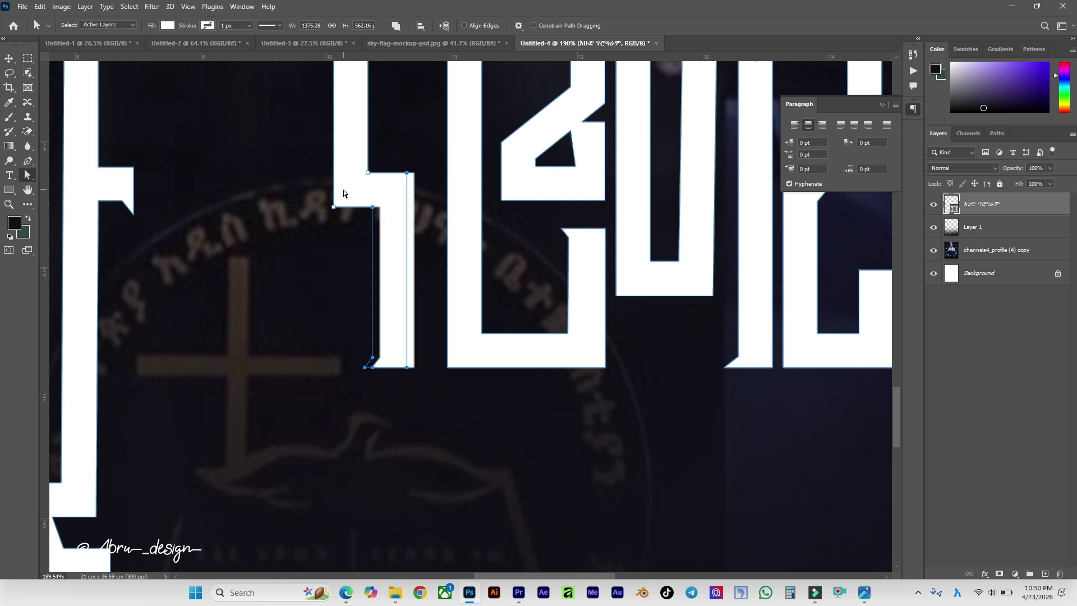
Stretch the fourth letter's lower leg and the fifth letter's base down to the first word's baseline.
drag(323, 151, 406, 540)
scroll(413, 366, down, 2)
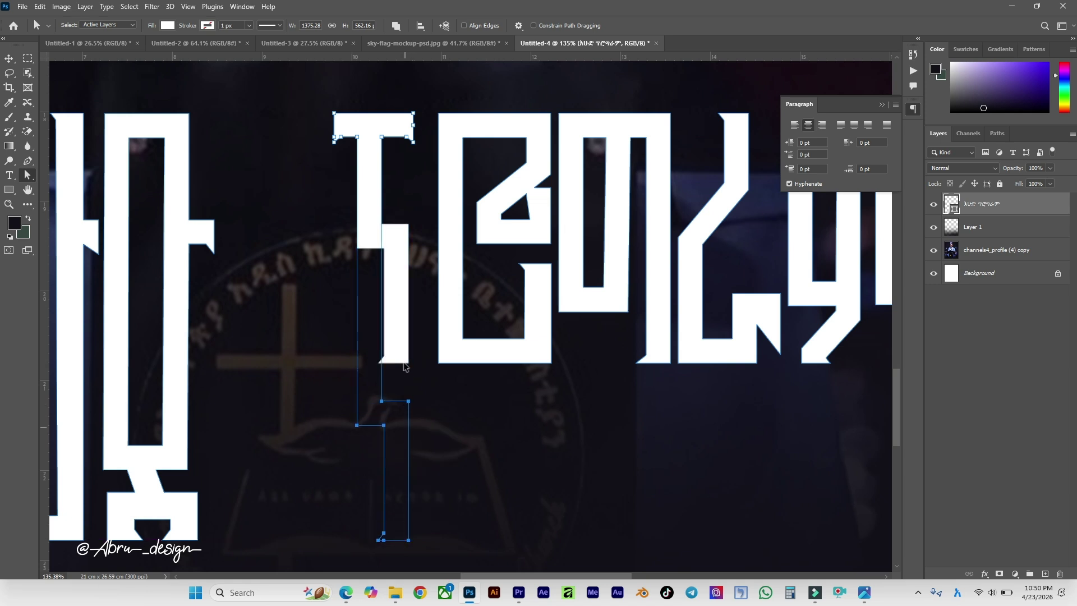
scroll(490, 297, down, 2)
drag(464, 363, 516, 495)
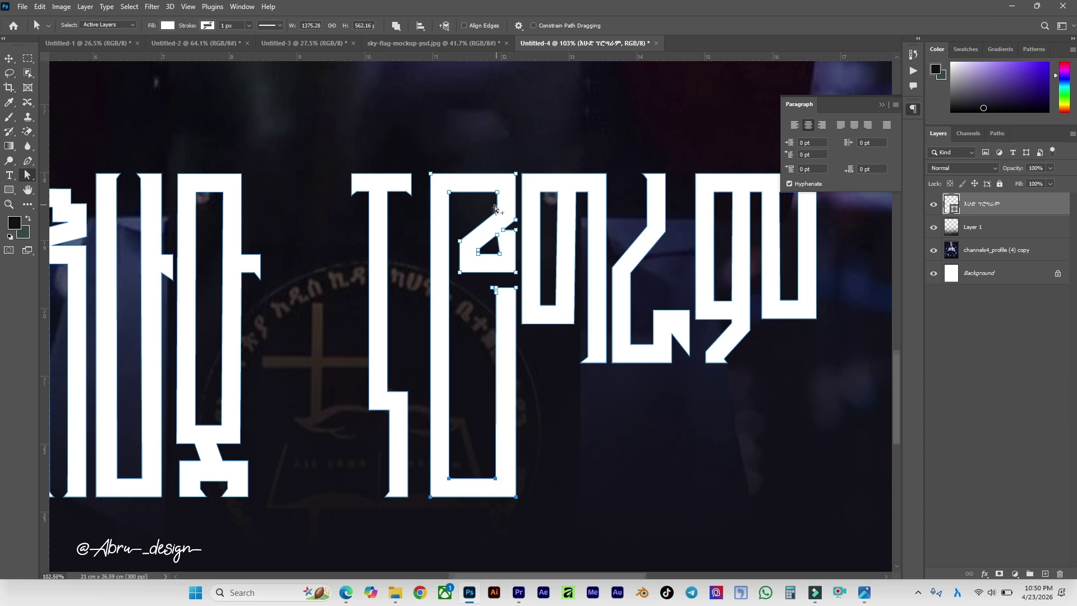
Reduce the fifth letter's right-side notch to a thin slit and shift its small counter's lower-right corner left to straighten the edge.
scroll(494, 209, up, 1)
click(521, 235)
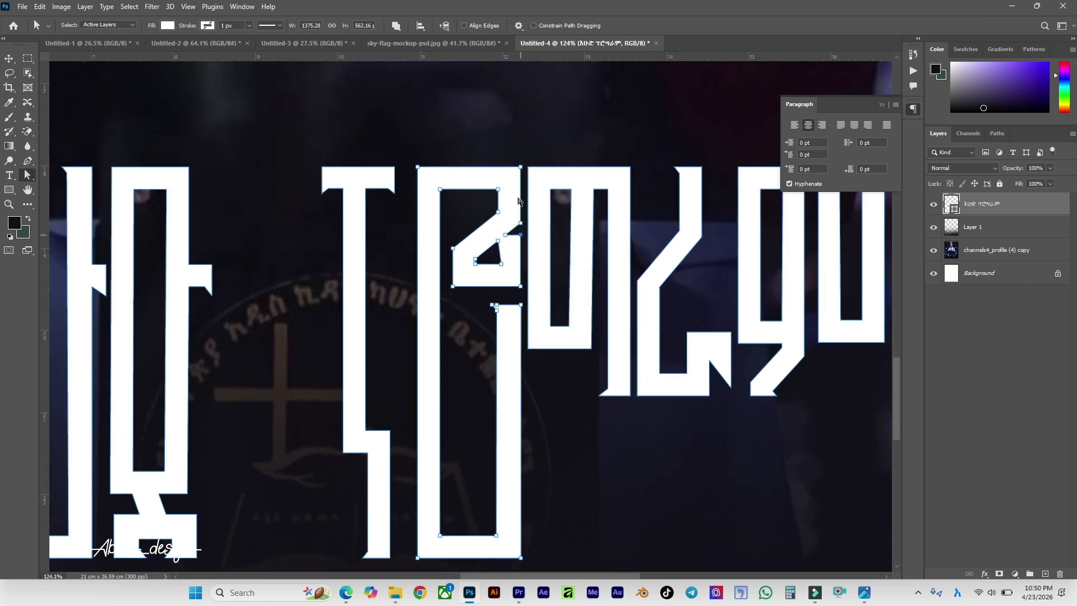
scroll(519, 202, up, 3)
drag(523, 273, 521, 251)
drag(381, 285, 392, 373)
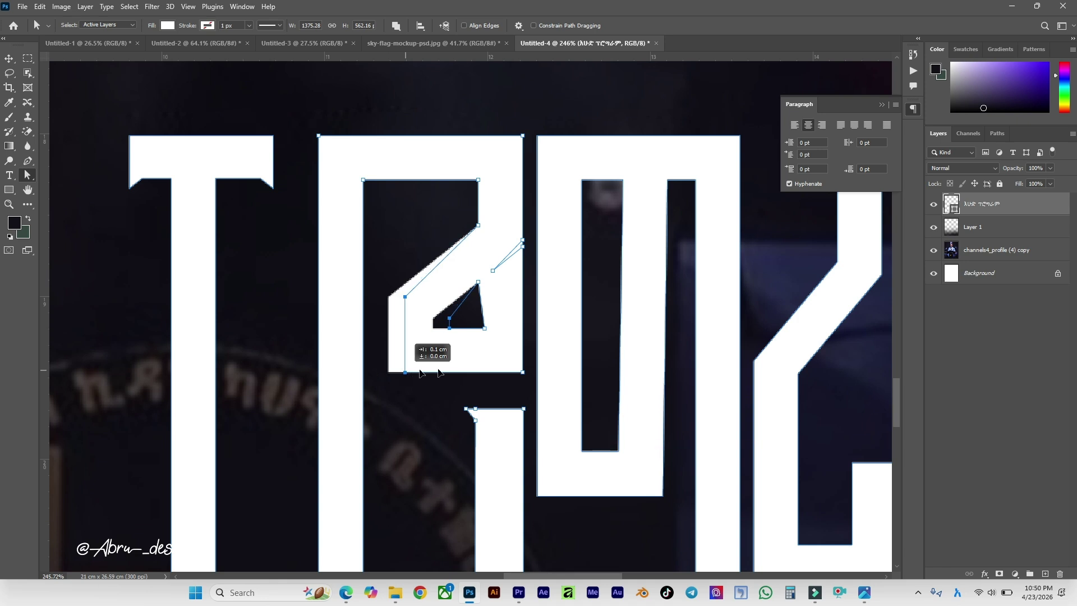
click(484, 330)
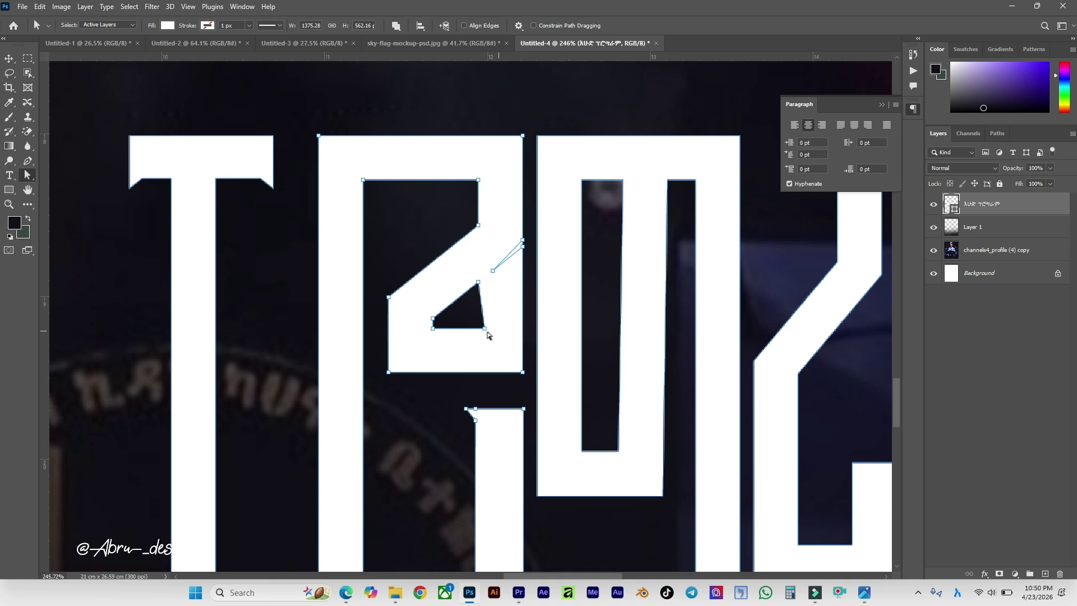
key(Left)
key(Left)
Widen the fifth letter's right-side gap by lowering the top of its right stroke and shifting the inner loop slightly up.
scroll(470, 388, down, 2)
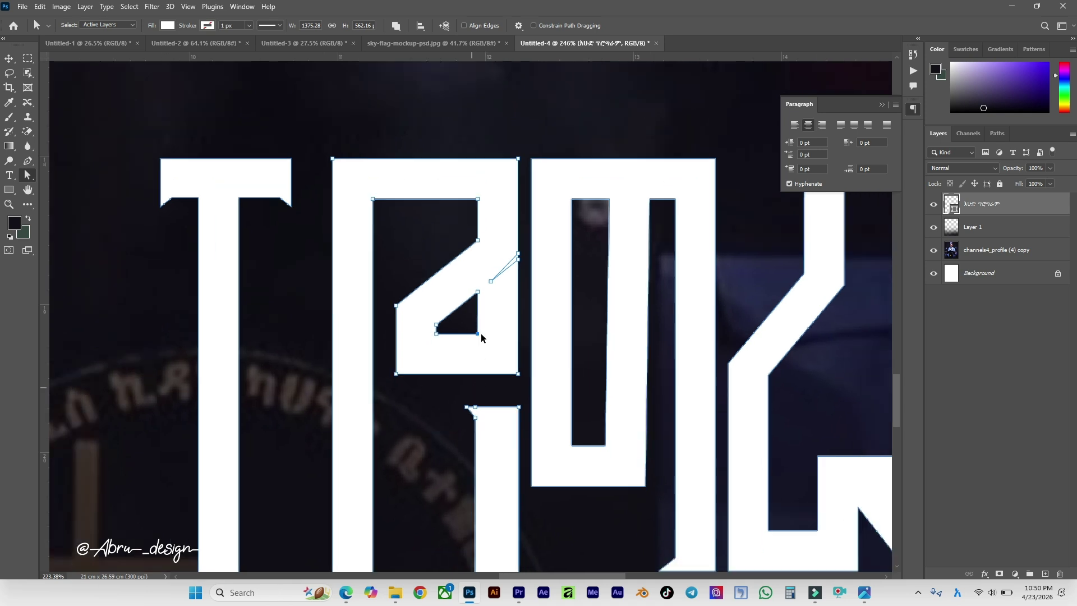
scroll(480, 334, down, 1)
scroll(468, 253, down, 7)
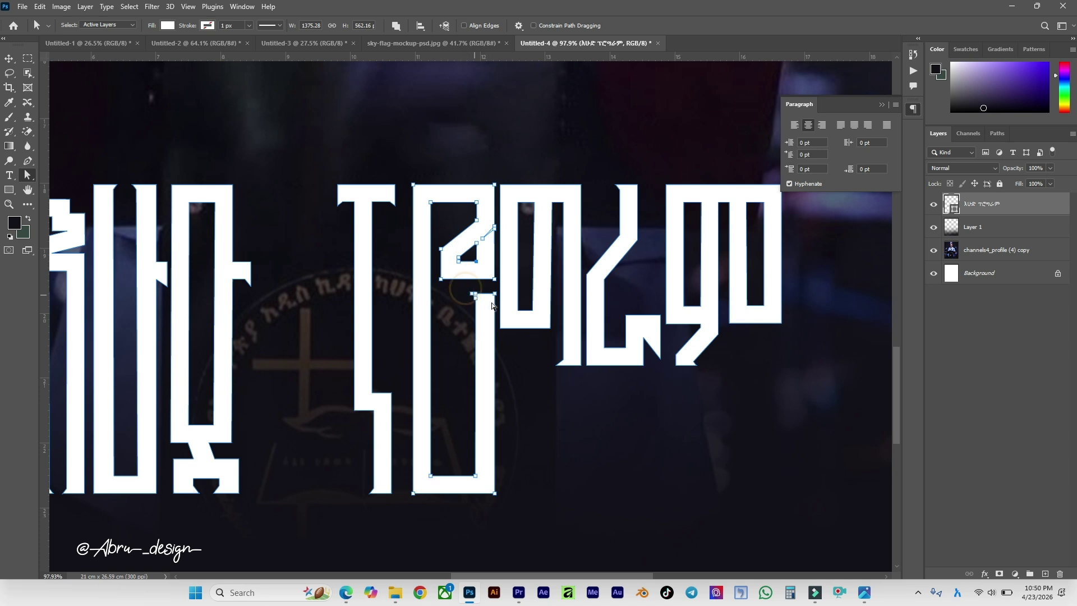
drag(497, 304, 493, 336)
drag(438, 216, 496, 307)
key(ctrl+z)
scroll(529, 376, right, 1)
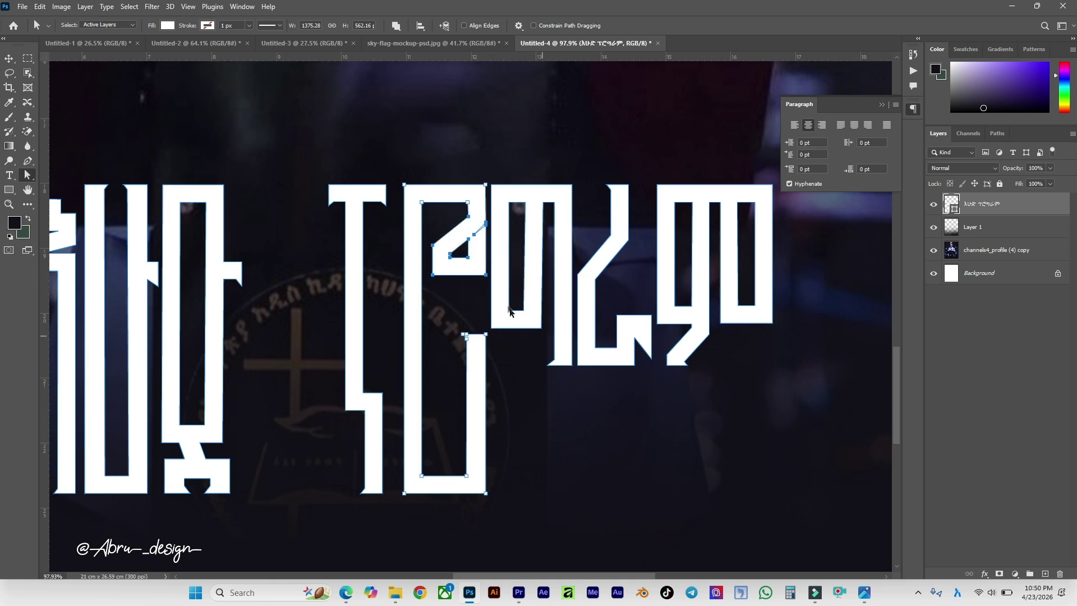
Stretch the sixth letter's left loop and right leg downward, bringing the leg to the fifth letter's baseline.
scroll(523, 326, up, 2)
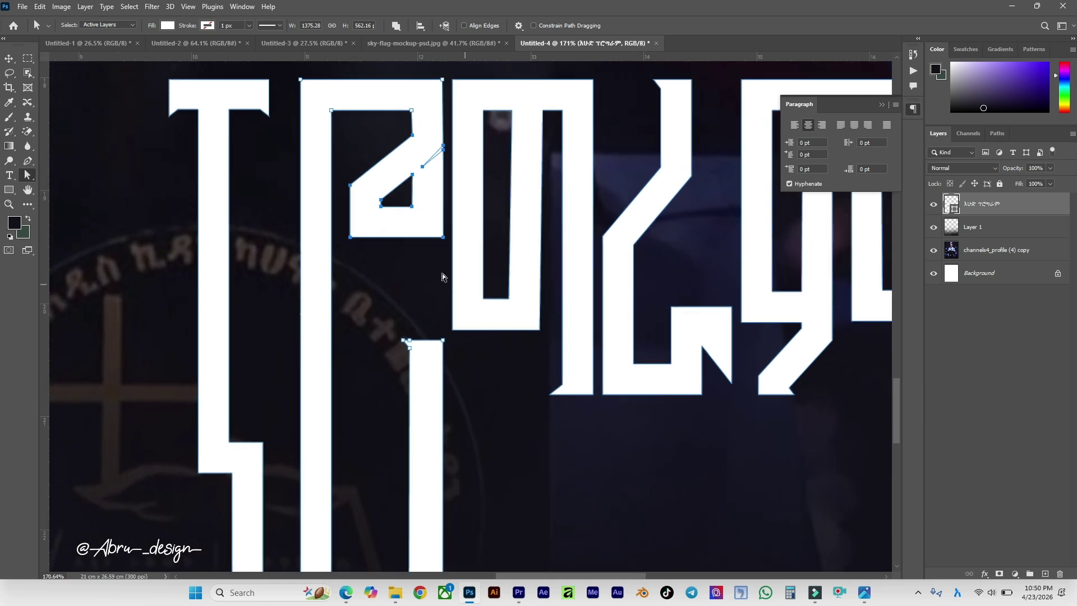
drag(446, 271, 597, 404)
scroll(596, 388, down, 1)
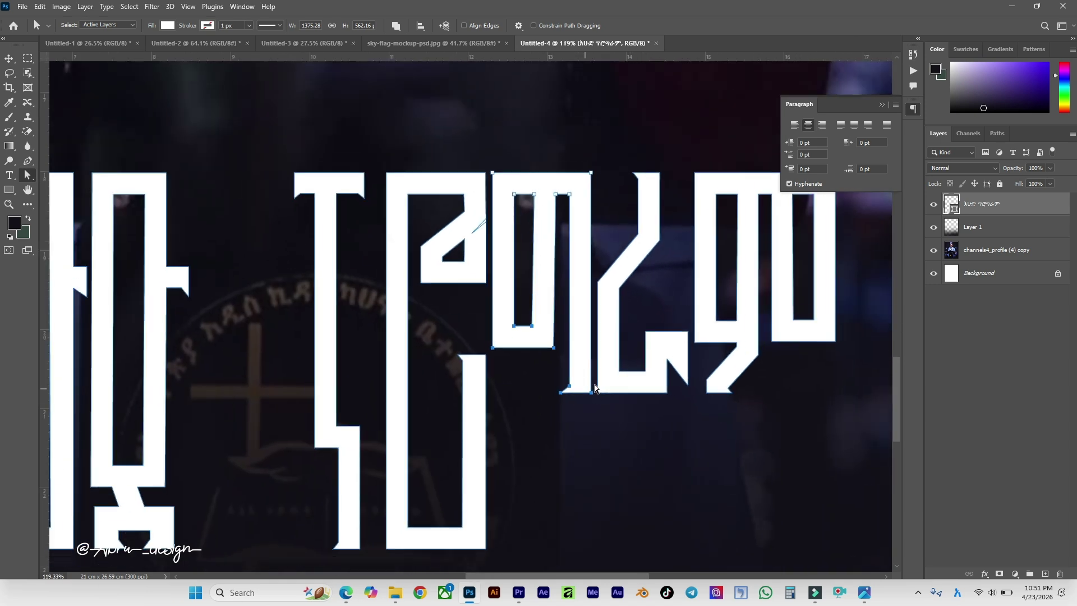
scroll(595, 388, down, 2)
drag(590, 333, 488, 396)
Nudge the bottom points of the sixth letter's elongated loop slightly left.
click(513, 419)
key(Left)
key(Left)
key(Left)
key(Left)
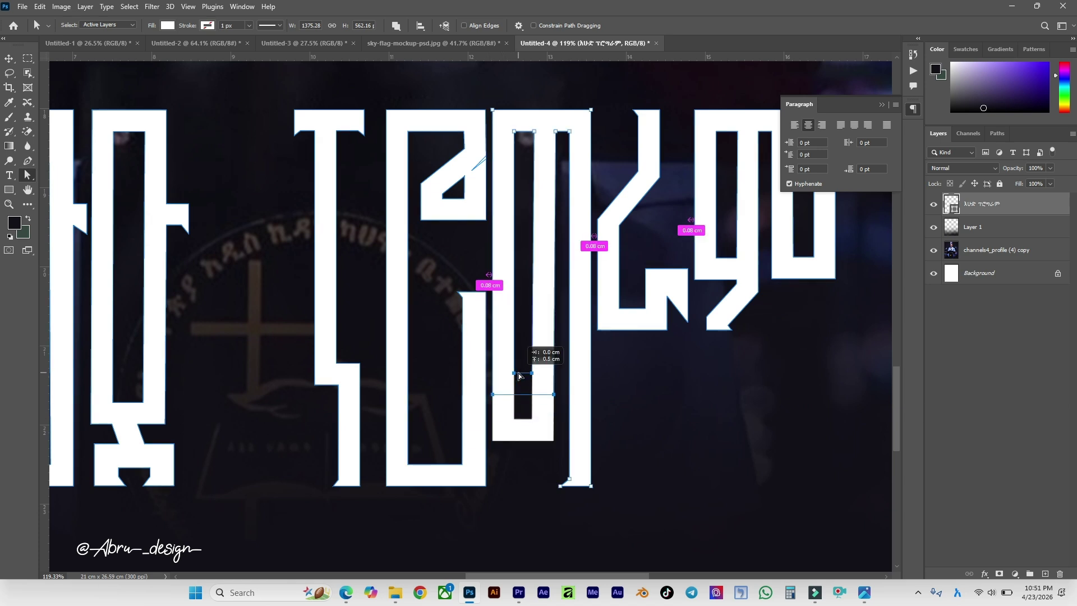
scroll(651, 310, down, 3)
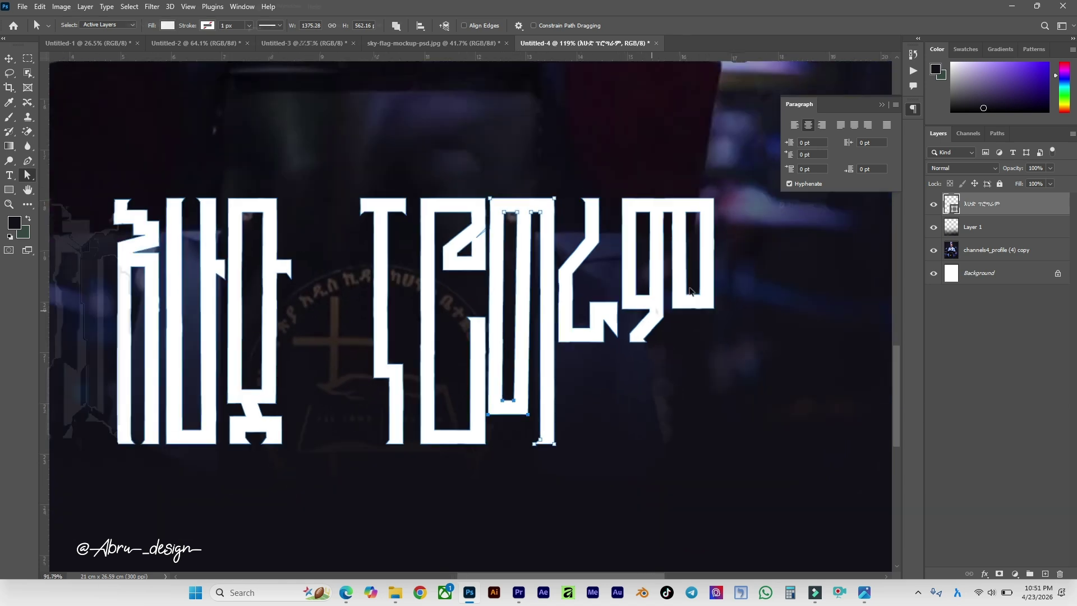
Stretch the seventh letter's foot and the eighth letter's two loops and tail downward so both letters match the title's baseline.
scroll(620, 295, up, 3)
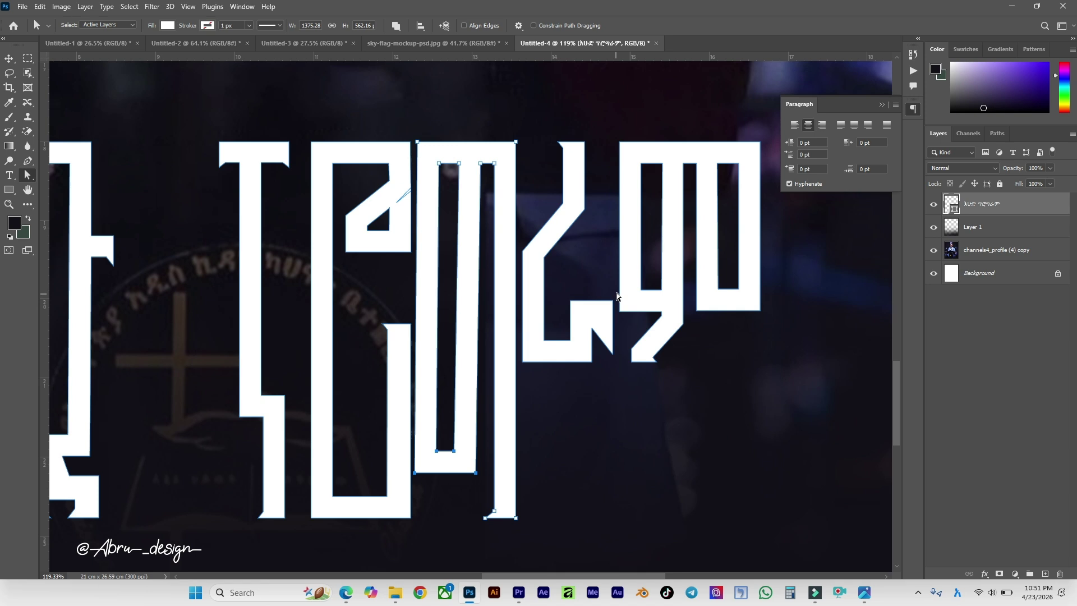
drag(617, 293, 558, 408)
drag(521, 366, 534, 512)
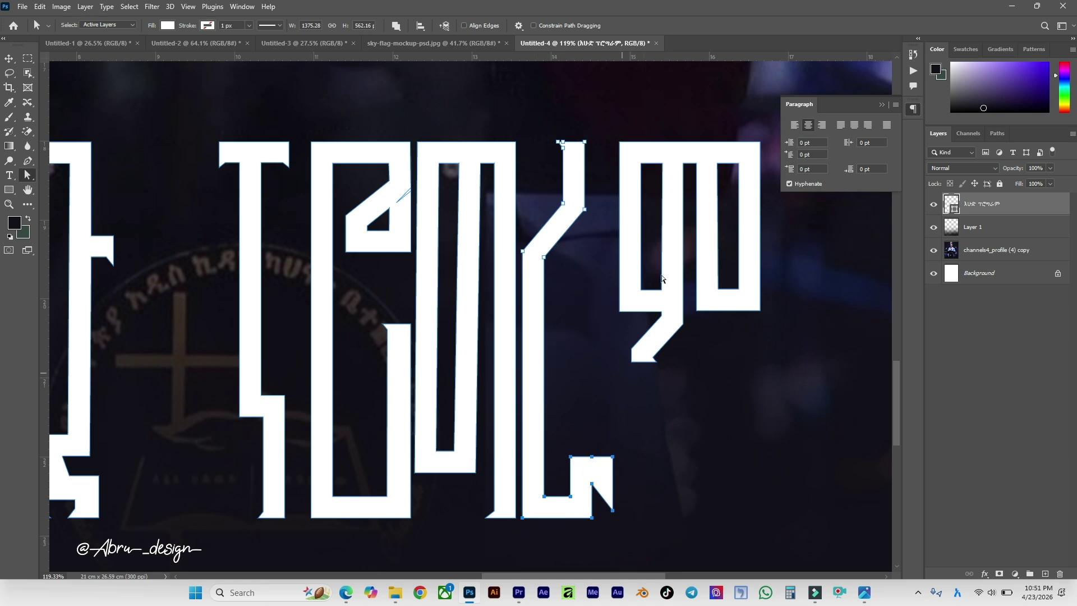
drag(609, 227, 744, 414)
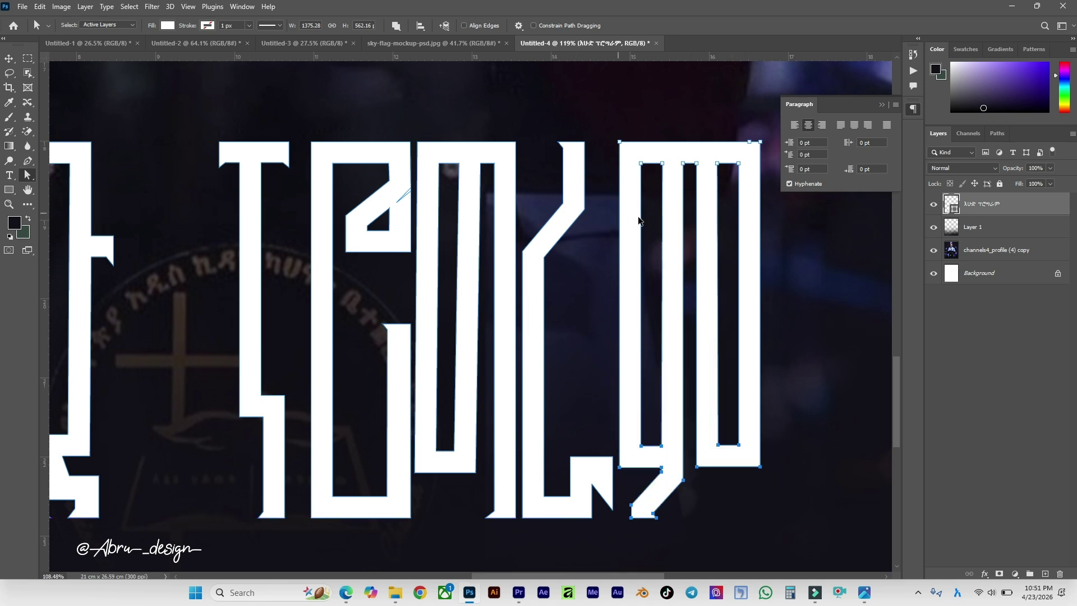
scroll(638, 220, down, 5)
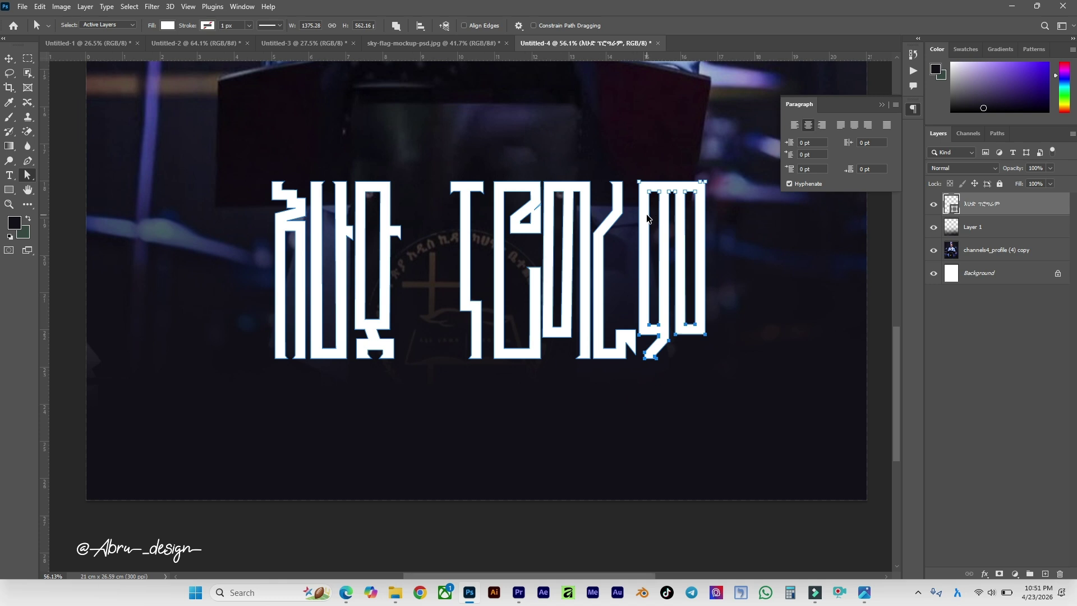
scroll(647, 218, left, 4)
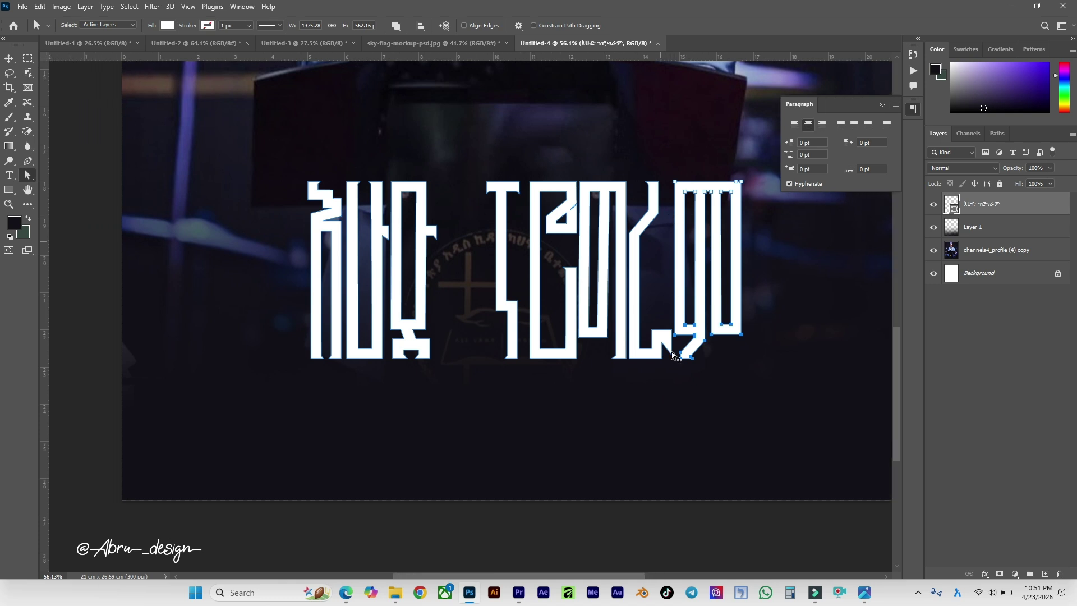
Narrow the seventh letter by shifting its hooked foot left, and move the whole eighth letter left to close the gap between them.
scroll(672, 351, up, 5)
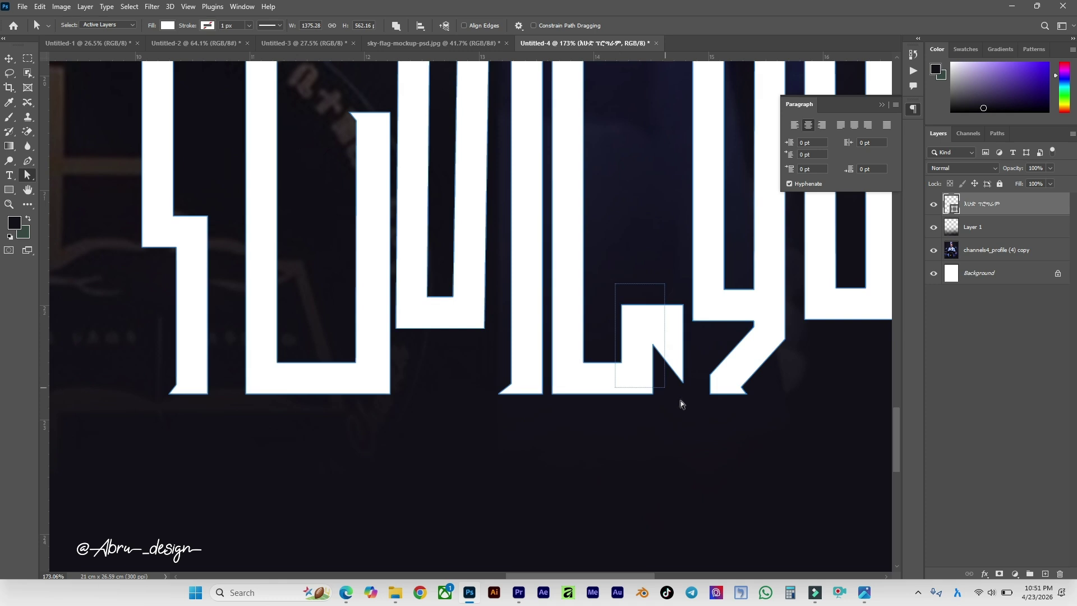
click(683, 385)
drag(683, 385, 673, 386)
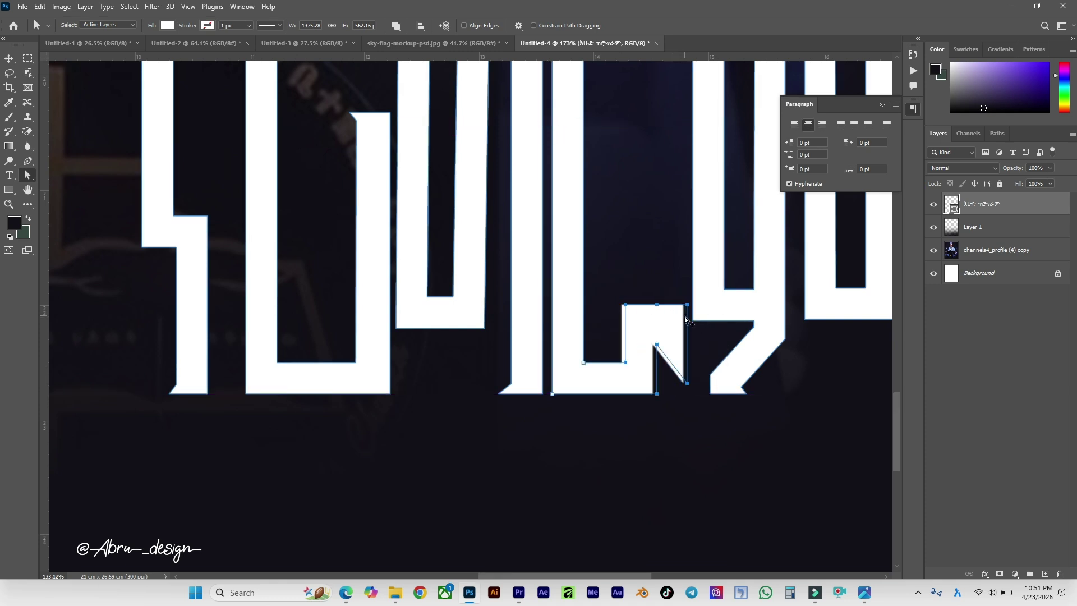
scroll(686, 321, down, 2)
scroll(672, 332, up, 2)
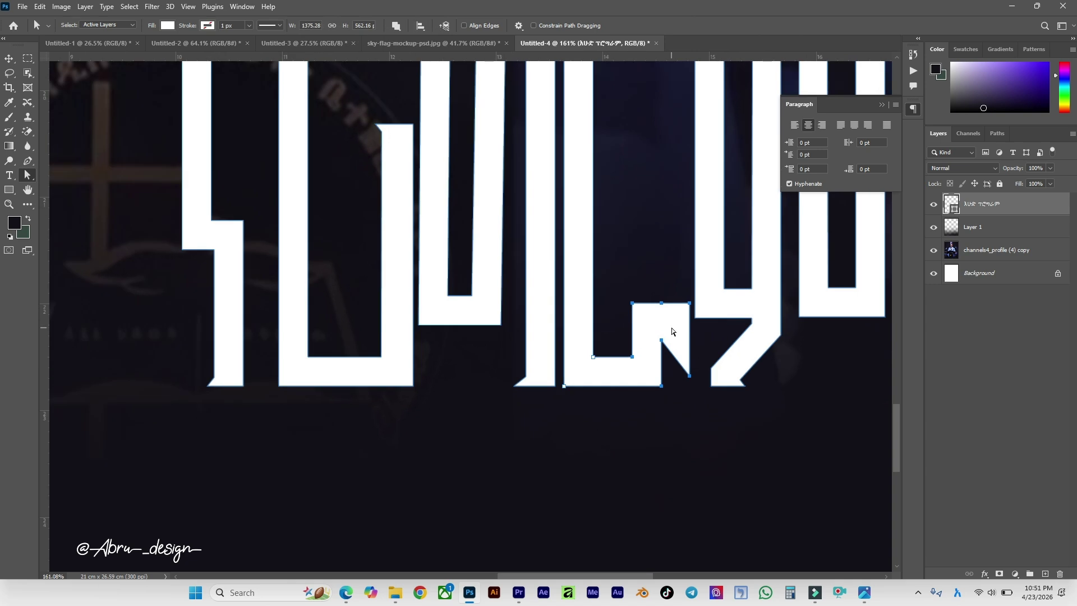
key(Left)
key(Left)
key(Left)
key(Left)
key(Left)
key(Left)
key(Left)
scroll(668, 331, down, 5)
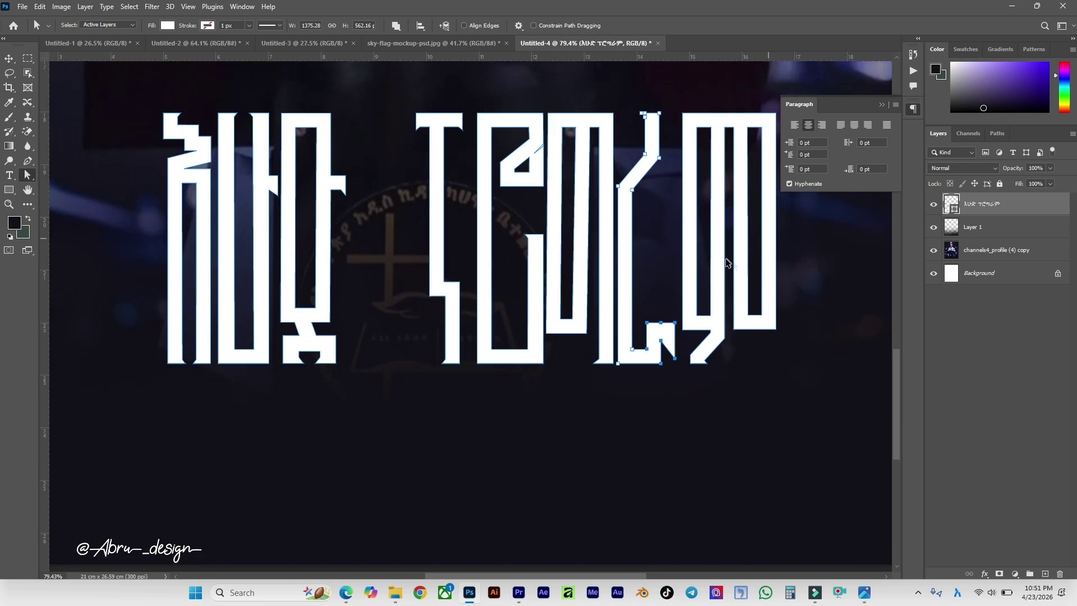
drag(750, 107, 644, 402)
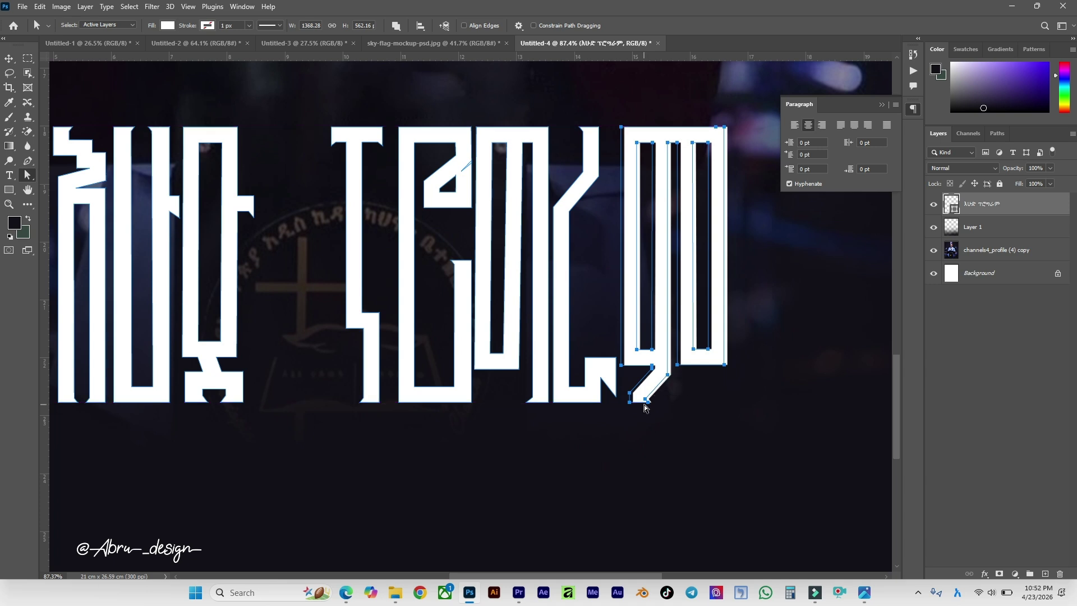
scroll(645, 401, down, 3)
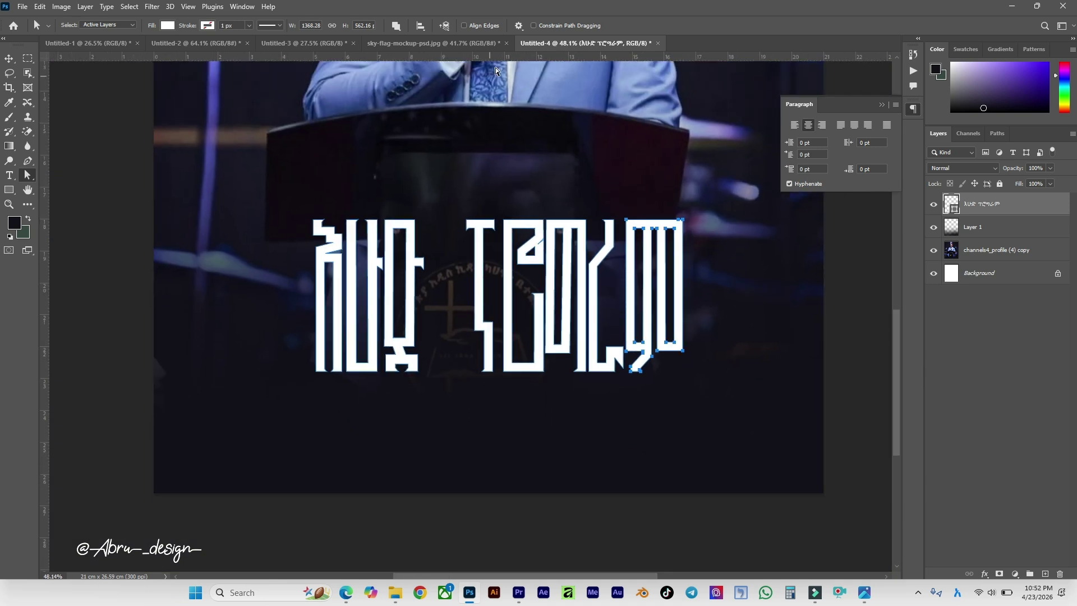
Move all five letters of the title's second word left together to tighten the space after the first word.
drag(449, 187, 662, 352)
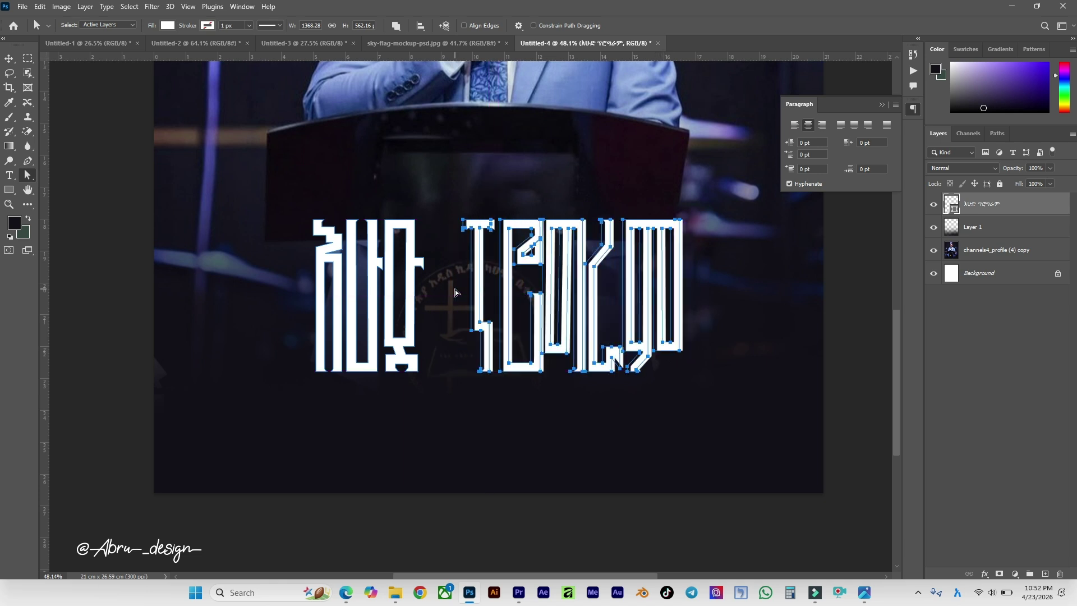
scroll(454, 292, up, 1)
scroll(456, 292, up, 2)
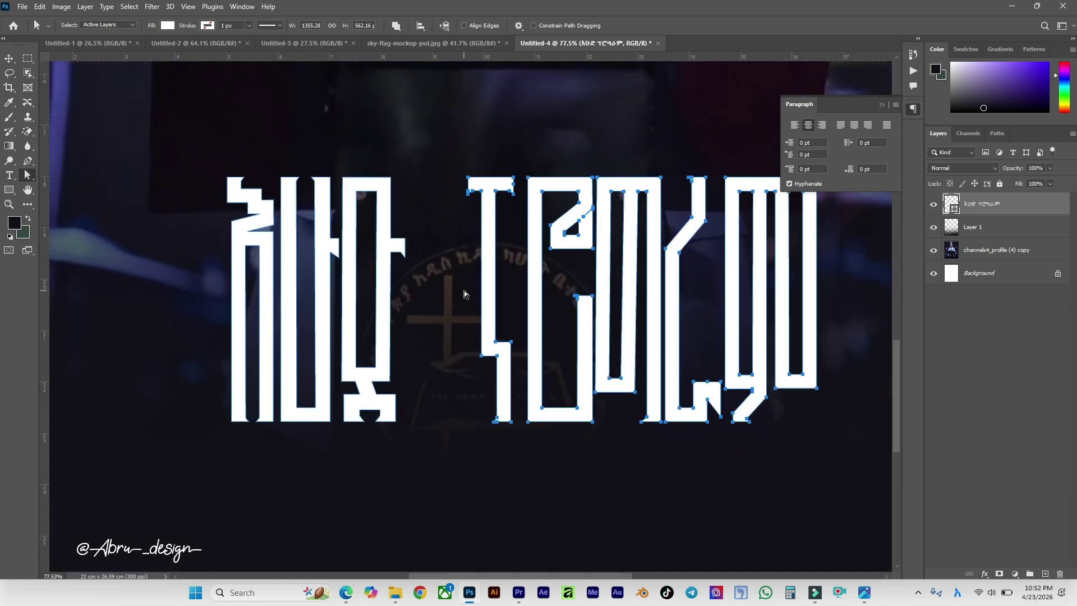
key(Left)
key(Left)
key(Left)
key(Left)
key(Left)
key(Left)
key(Left)
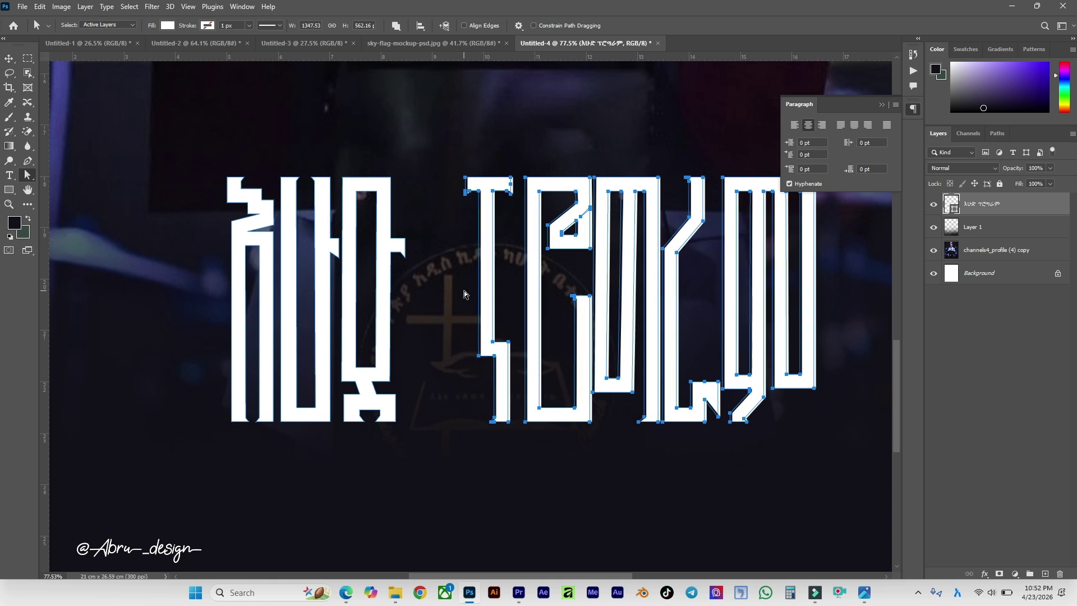
key(Left)
scroll(464, 291, up, 3)
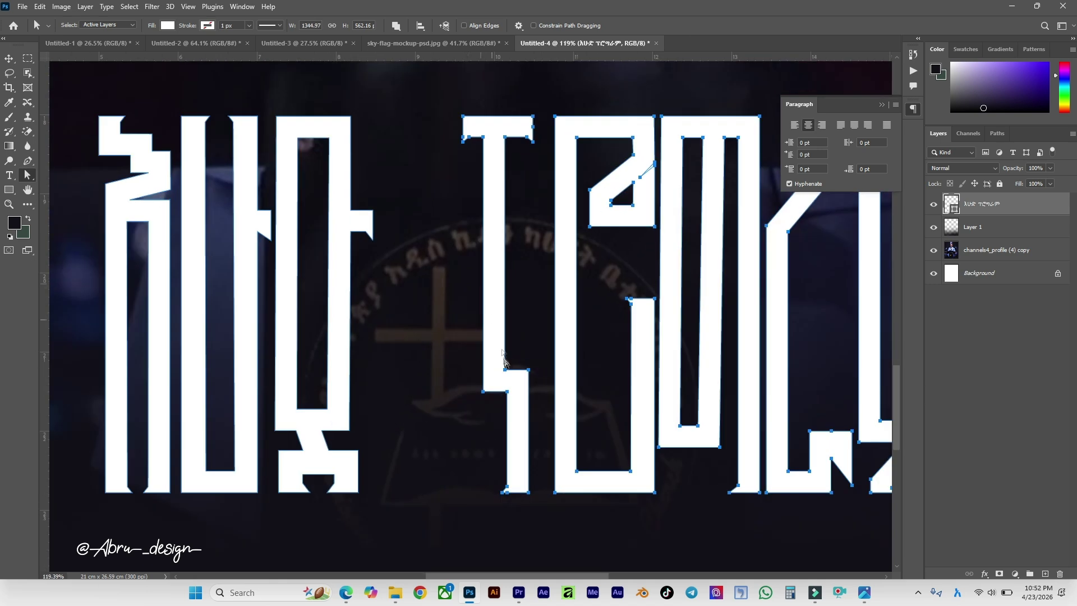
drag(503, 371, 450, 362)
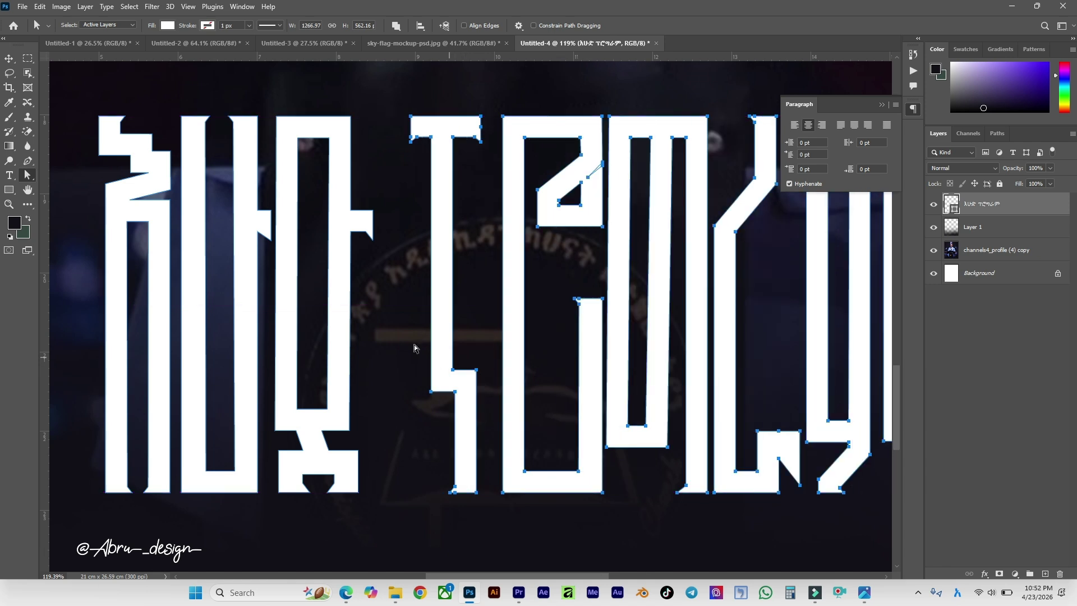
Raise the step in the fourth letter's stem to just below its top bar, lengthening the lower part of the stem.
click(475, 370)
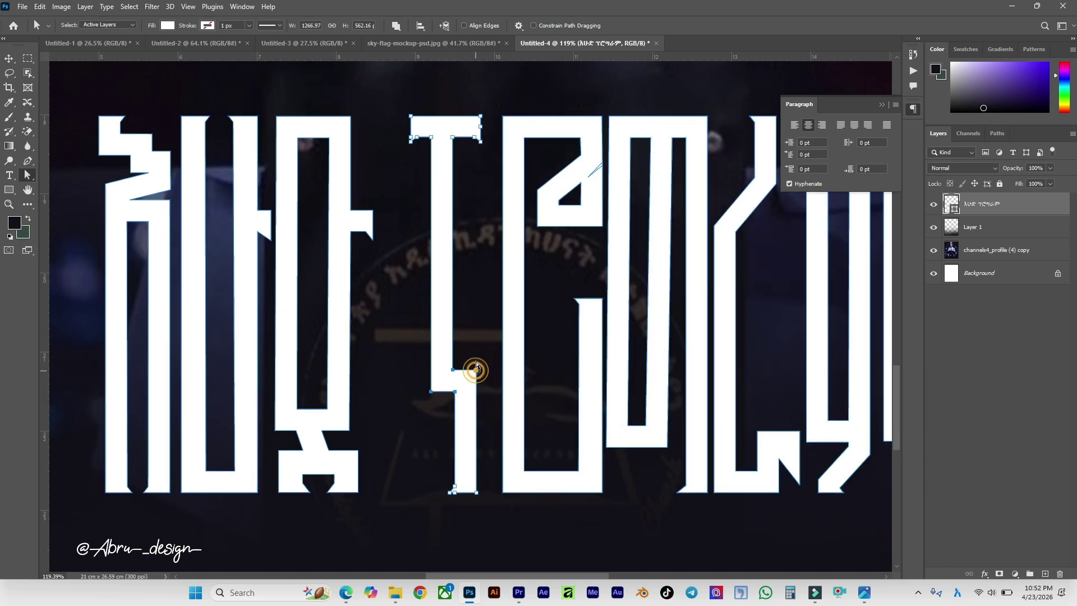
drag(476, 370, 482, 239)
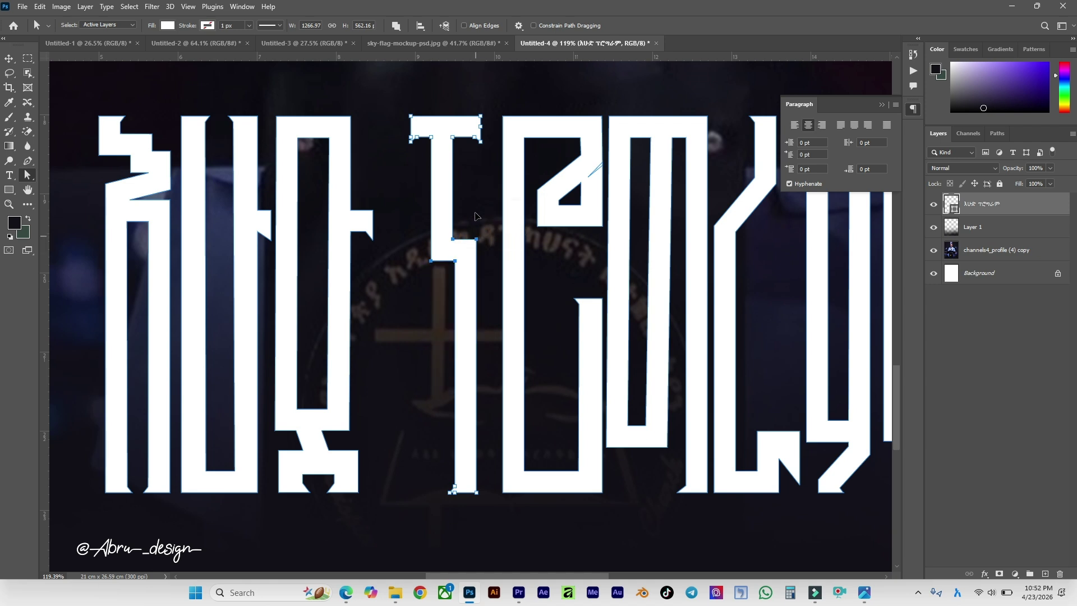
scroll(482, 214, down, 1)
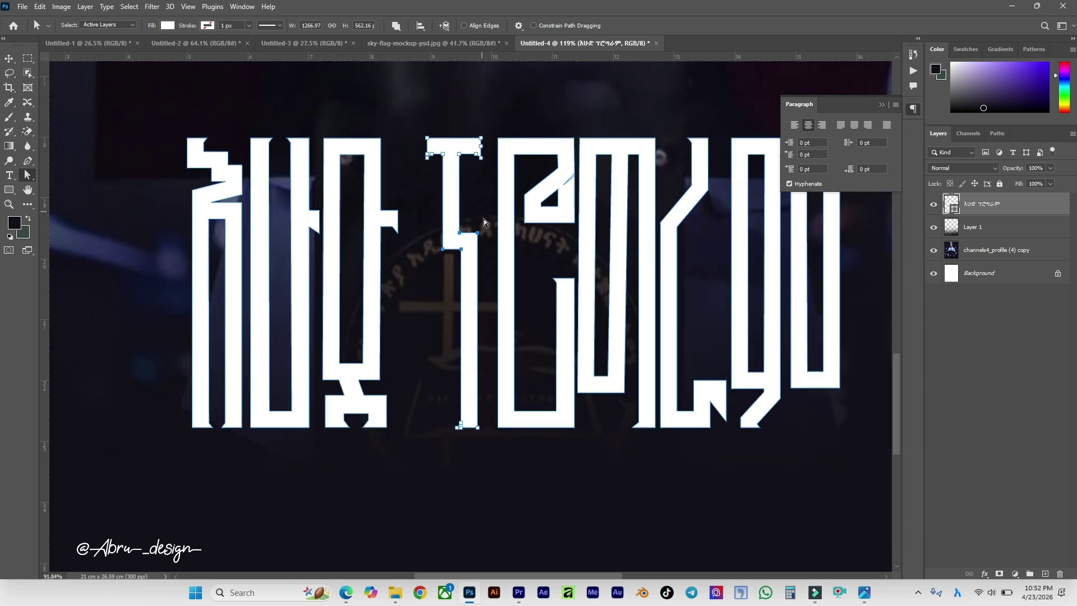
drag(477, 232, 477, 203)
scroll(466, 247, down, 2)
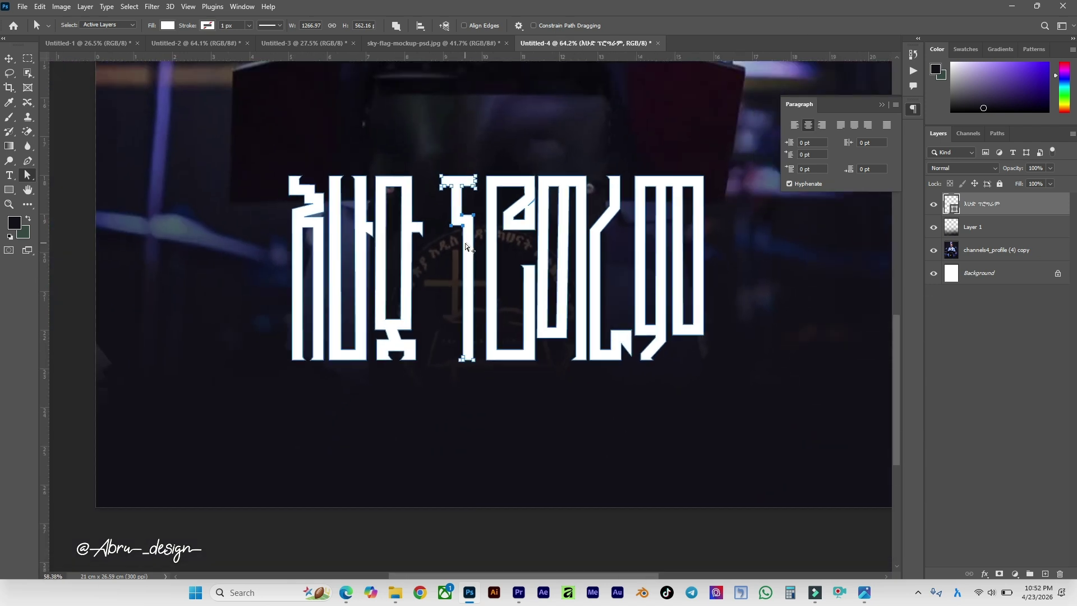
scroll(466, 246, down, 1)
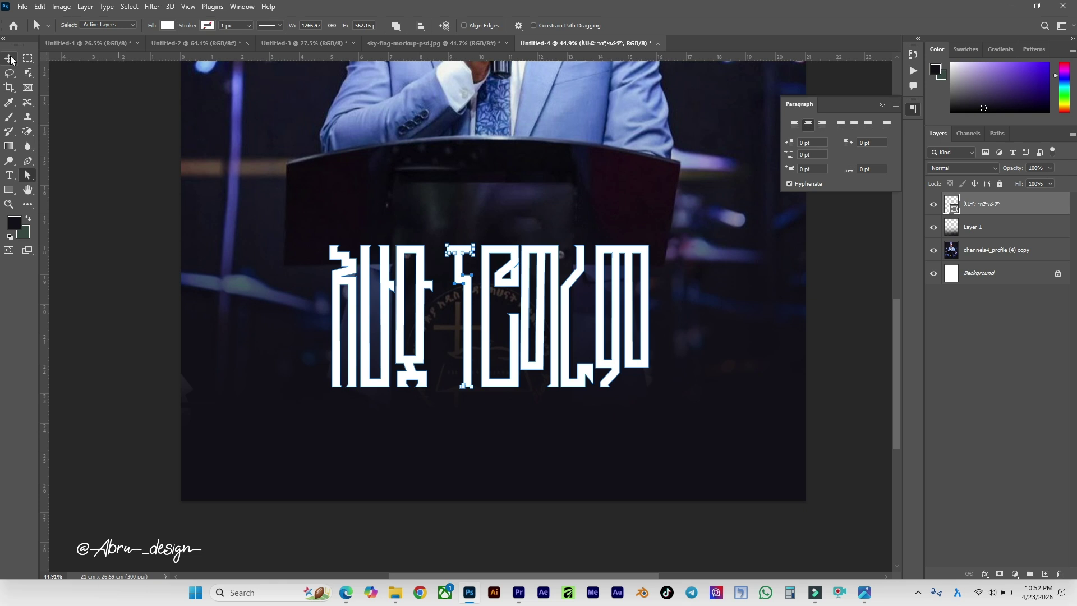
Scale the whole title layer up proportionally to about 127%, keeping its bottom edge in place and its horizontal centre.
click(9, 58)
scroll(531, 323, down, 2)
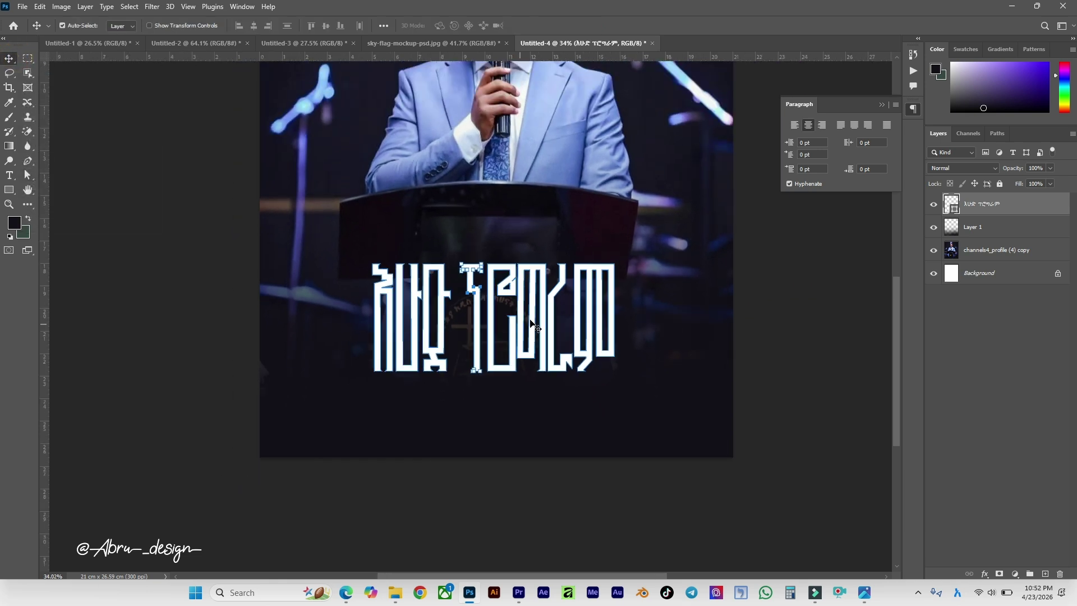
key(ctrl+t)
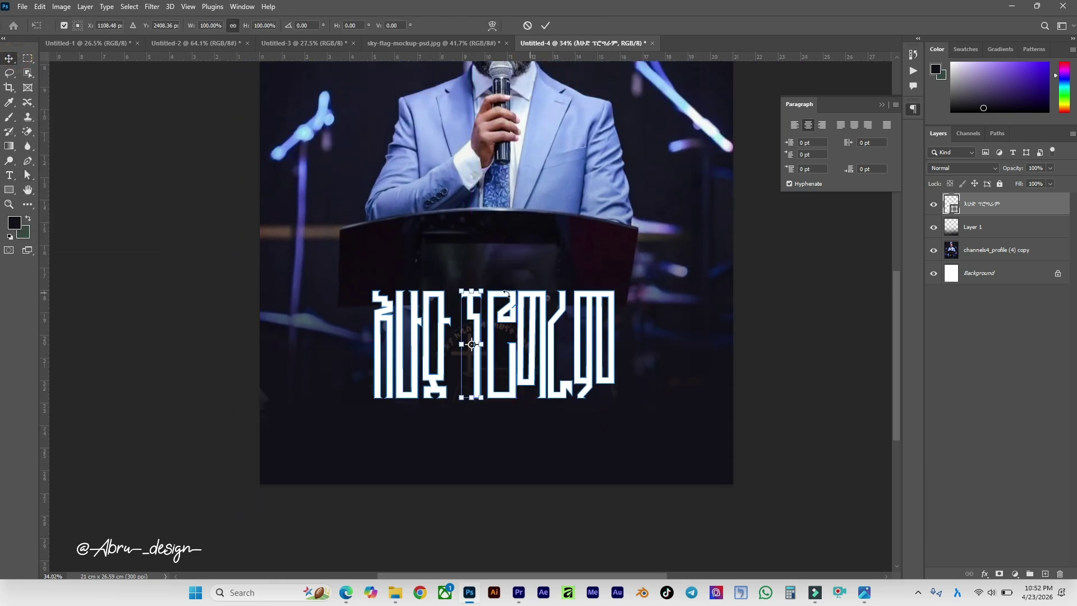
click(990, 236)
click(998, 208)
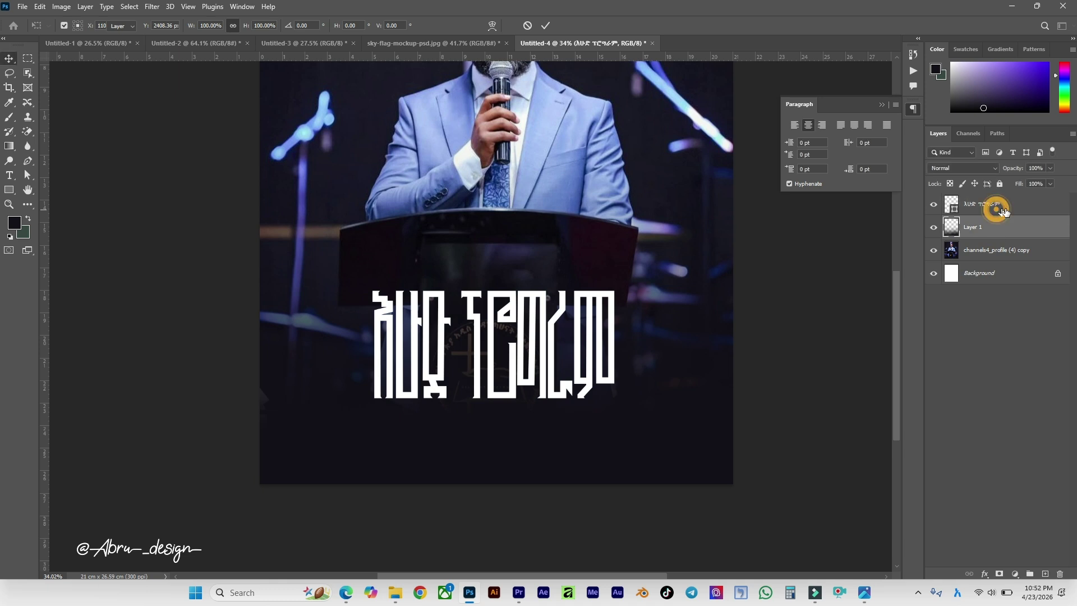
click(1009, 209)
key(ctrl+t)
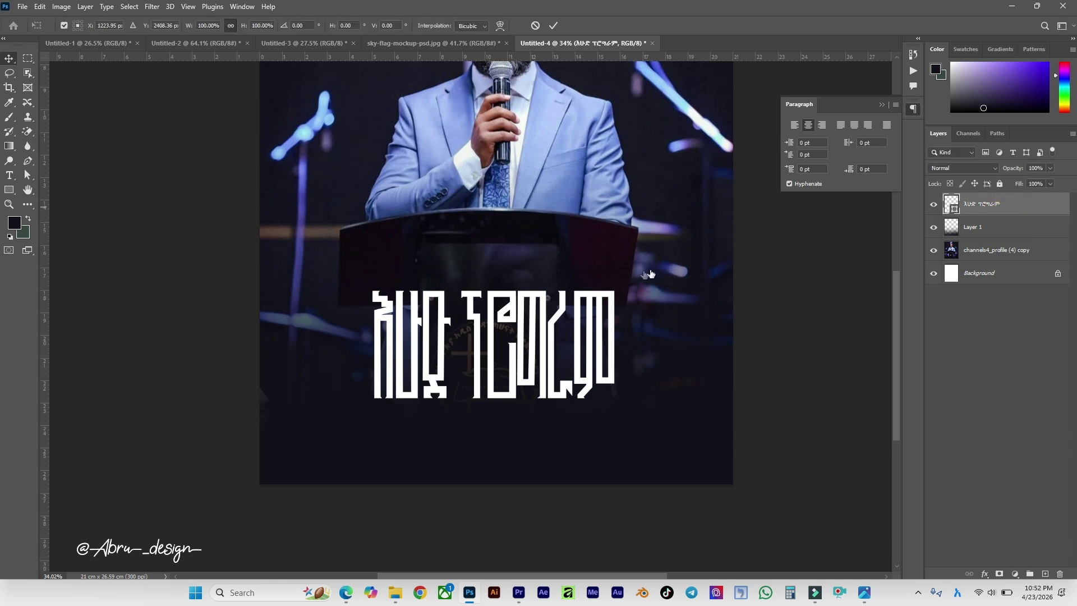
drag(491, 292, 500, 255)
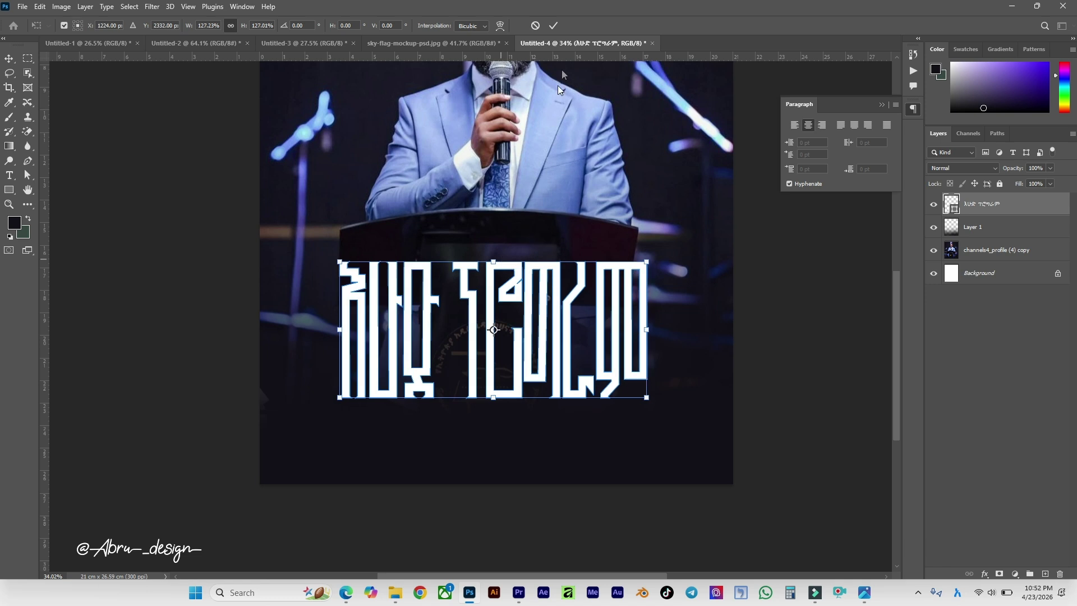
key(Return)
scroll(519, 352, down, 4)
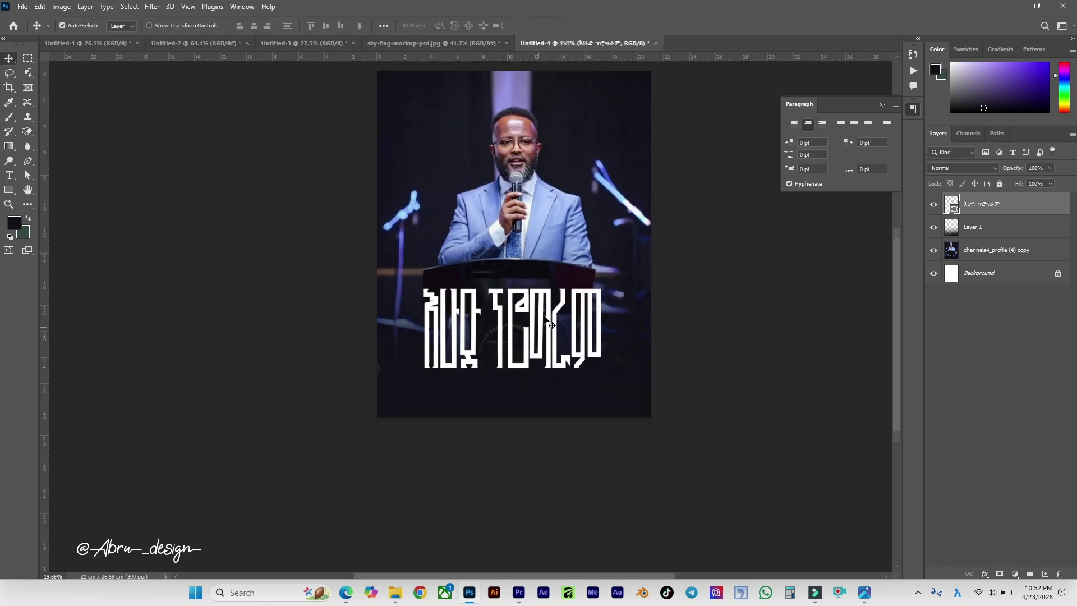
scroll(509, 416, up, 4)
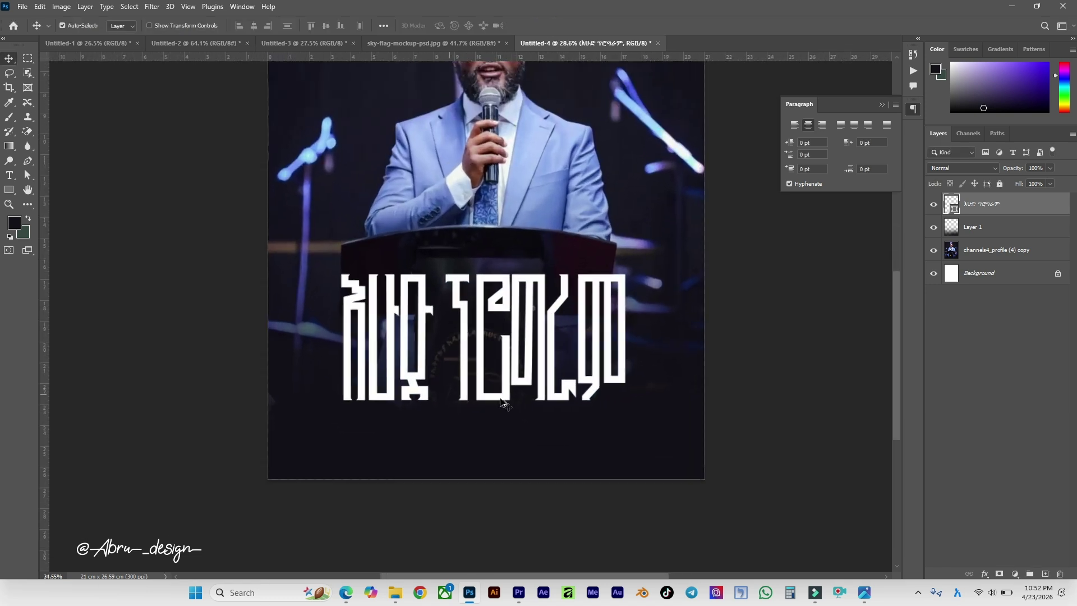
drag(515, 402, 514, 402)
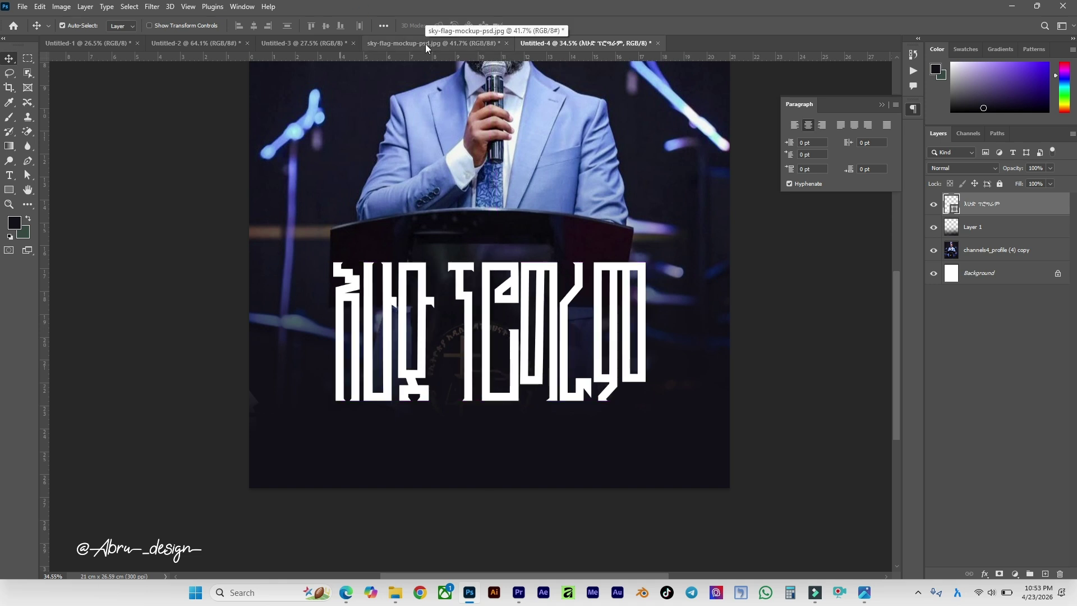
Copy the location pin and the two venue text lines from the Untitled-1 poster into Untitled-4, placing them below the title.
click(106, 45)
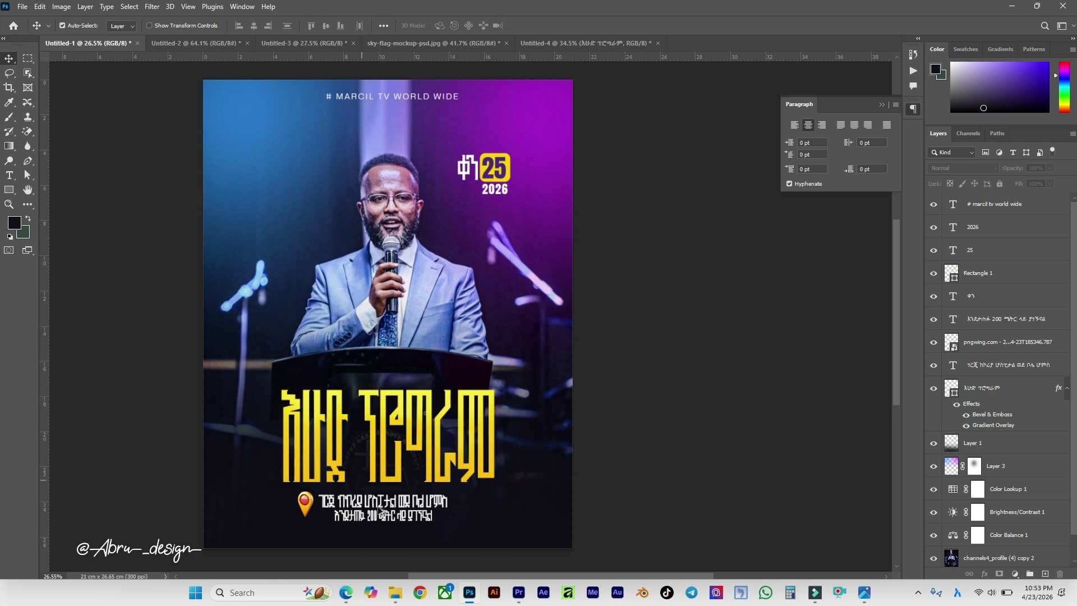
scroll(380, 512, up, 5)
click(370, 473)
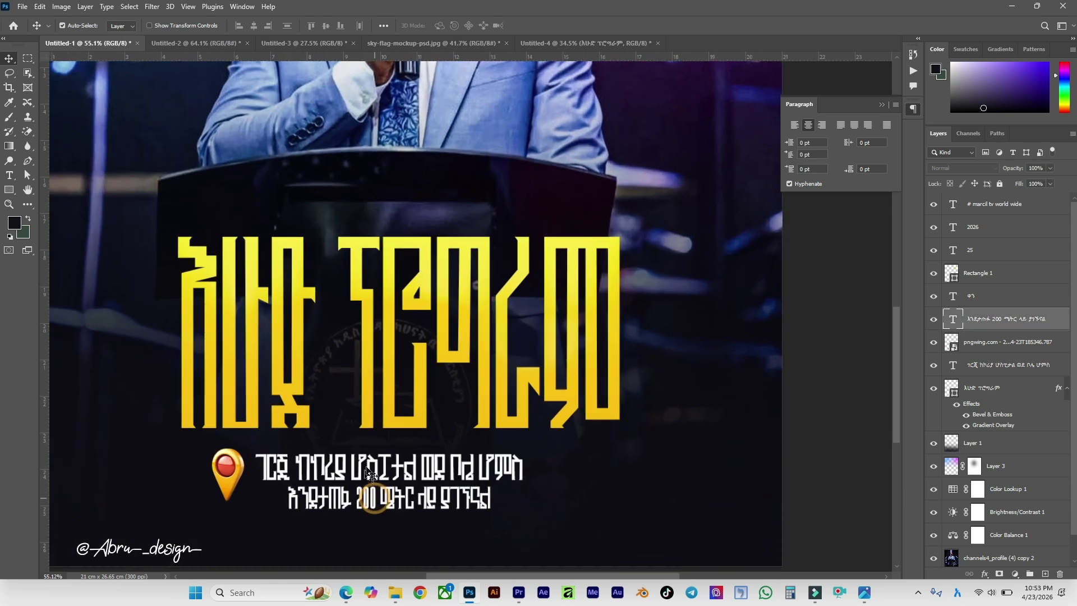
shift+click(373, 465)
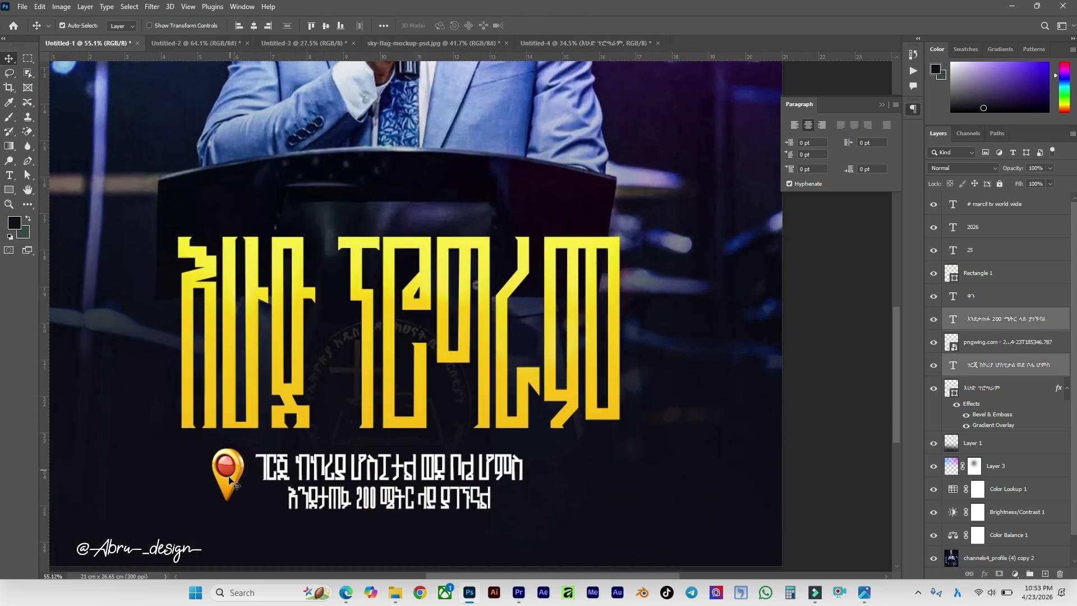
shift+click(229, 480)
drag(229, 480, 567, 75)
drag(437, 518, 451, 448)
scroll(477, 412, down, 5)
scroll(502, 414, up, 3)
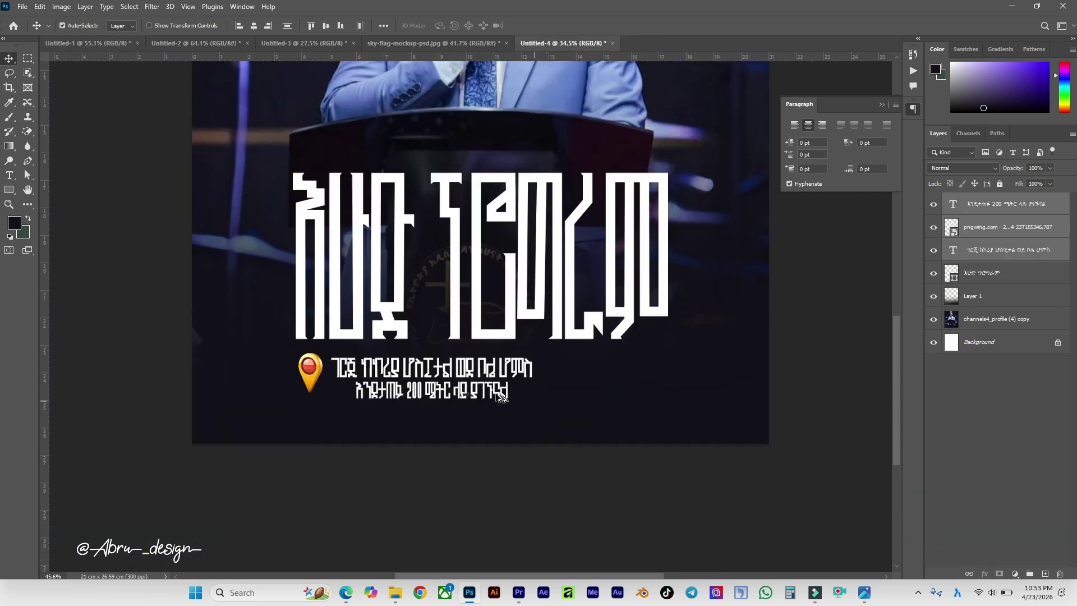
Shift the location pin and venue lines right so the group sits roughly centred beneath the title.
drag(266, 377, 318, 377)
alt+scroll(394, 377, down, 5)
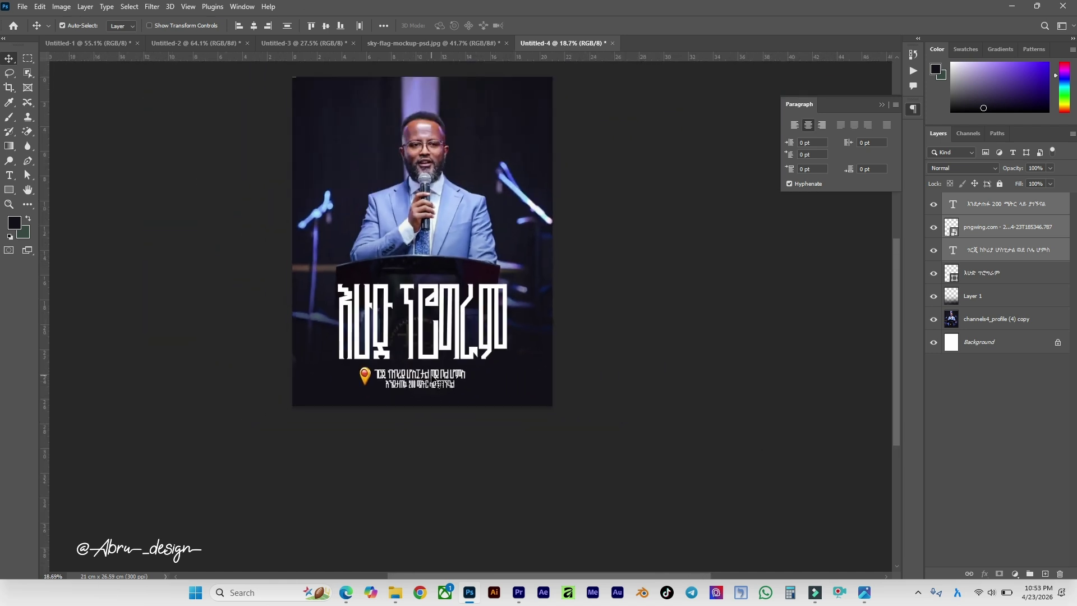
key(shift+Right)
key(shift+Right)
key(shift+Right)
key(shift+Right)
key(shift+Right)
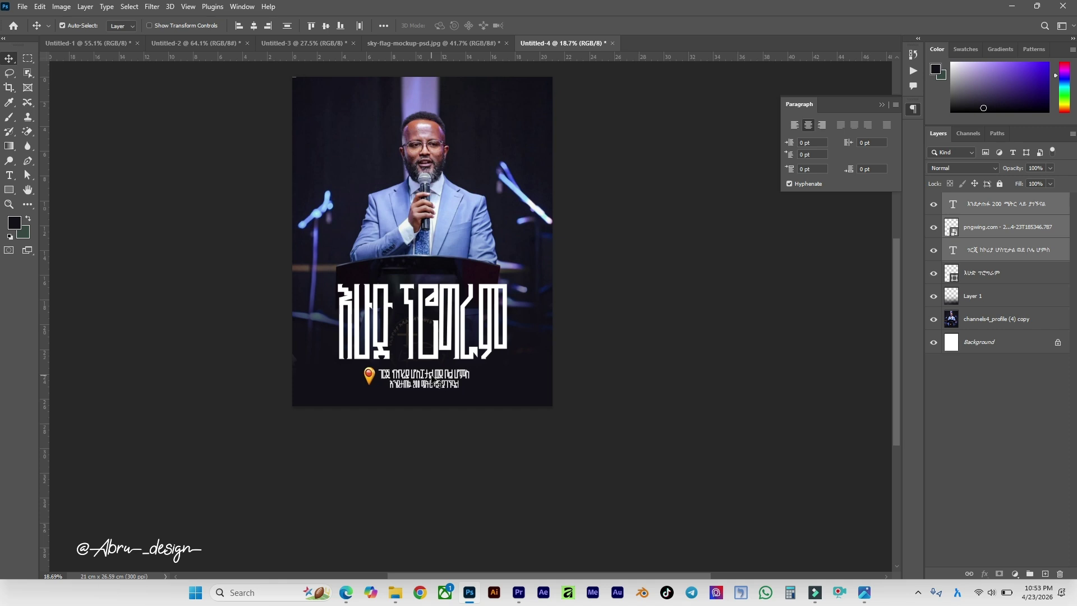
Copy the title's layer style from the Untitled-1 poster and paste it onto the white title in Untitled-4.
alt+scroll(436, 351, up, 5)
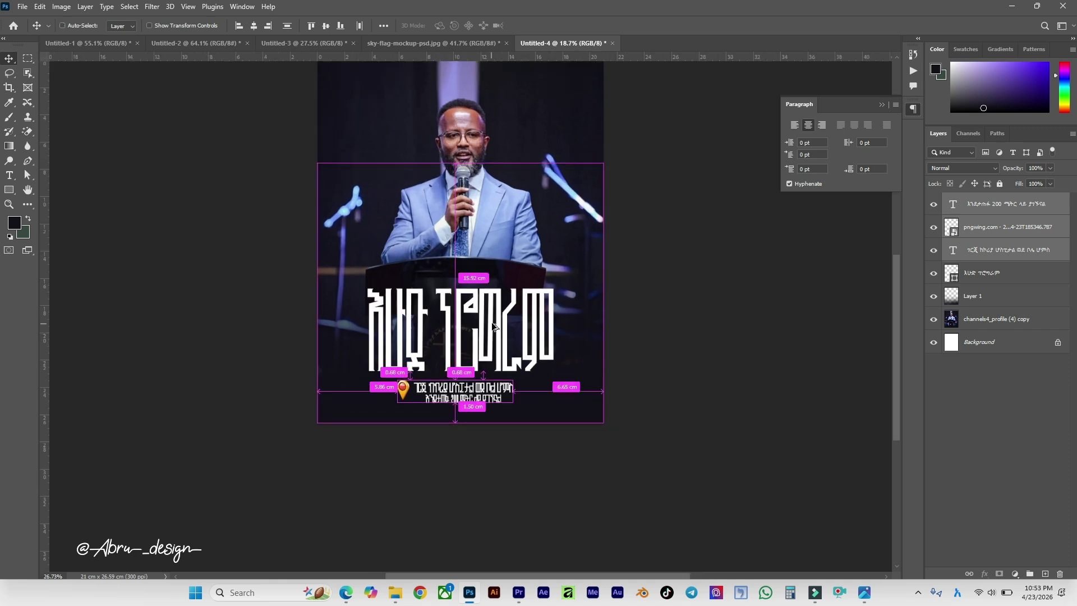
click(88, 44)
alt+scroll(421, 369, up, 2)
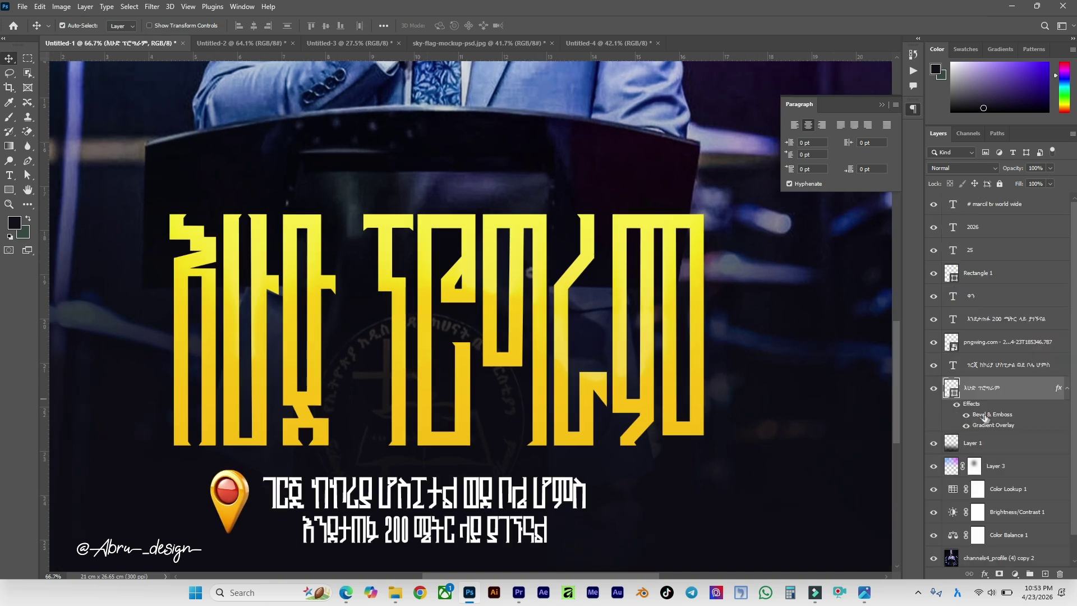
right_click(1012, 395)
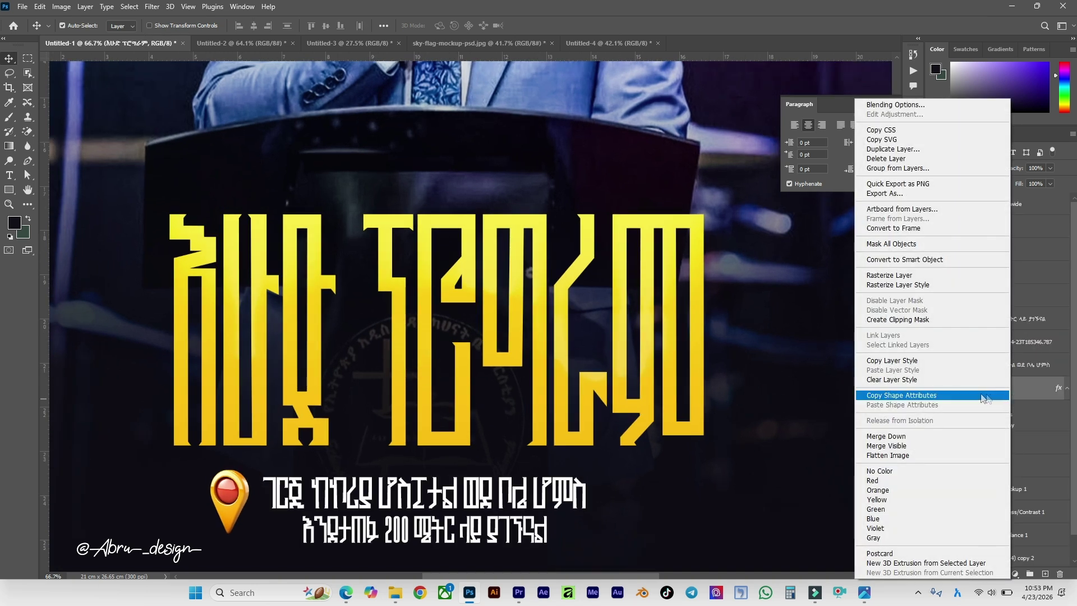
click(948, 361)
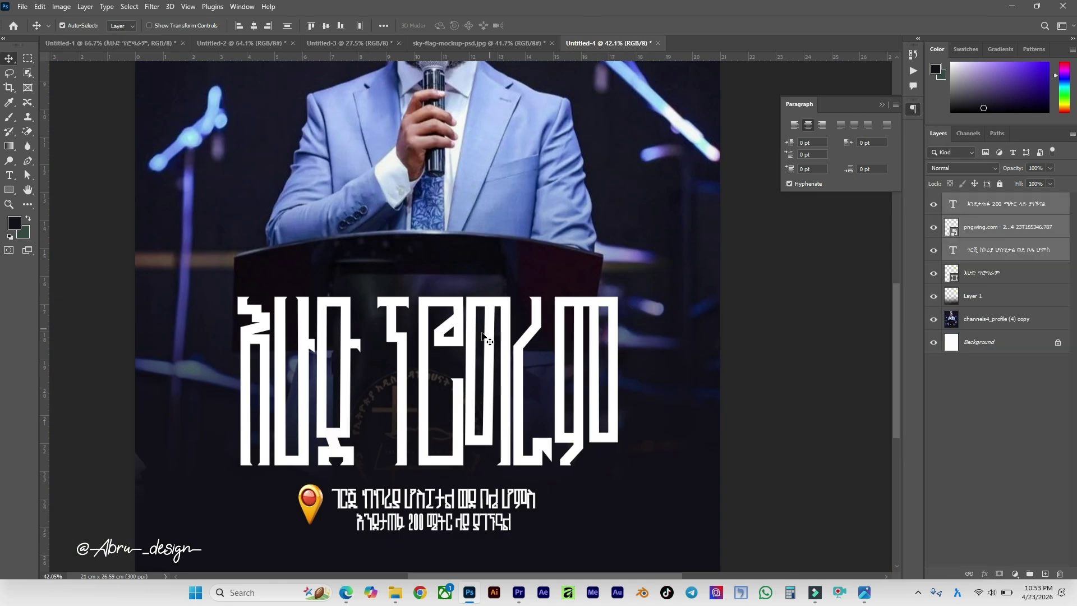
click(981, 264)
right_click(1005, 273)
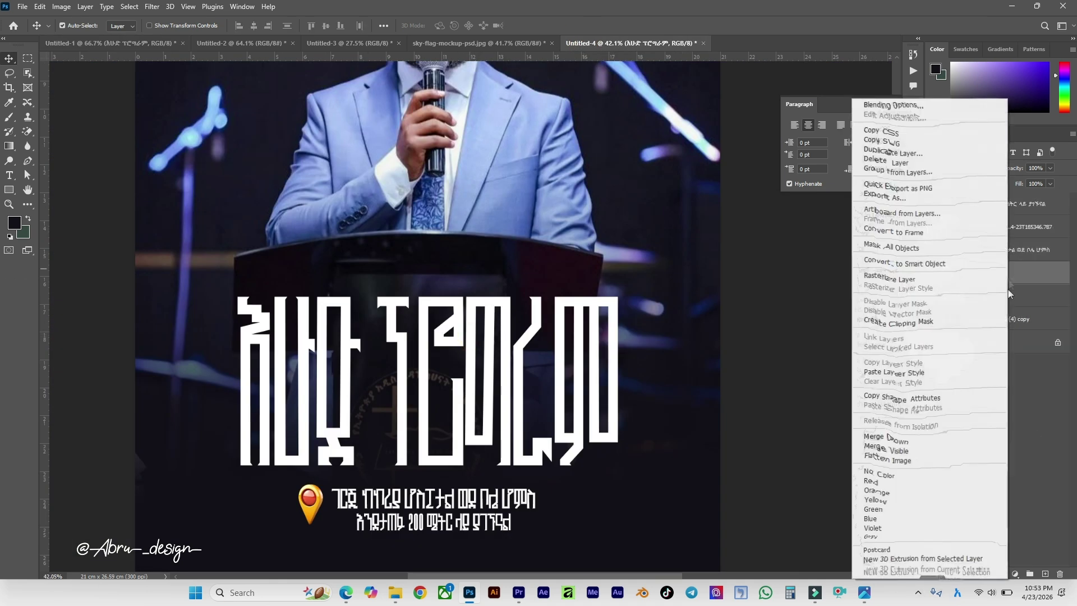
click(926, 372)
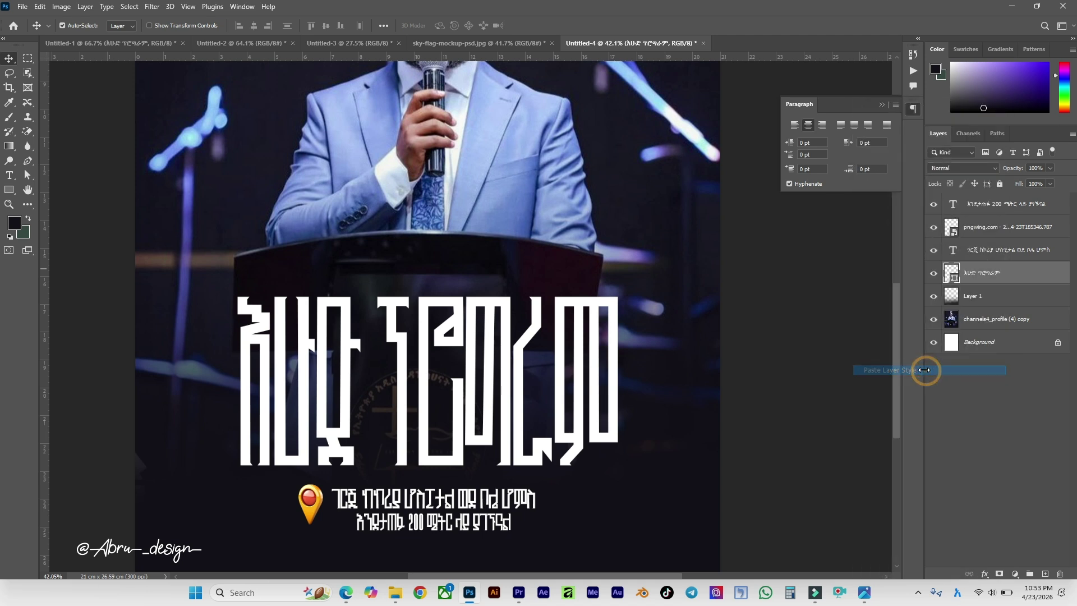
Examine the title's Gradient Overlay settings and the colour stops of its yellow gradient.
scroll(498, 345, down, 2)
scroll(498, 345, down, 2)
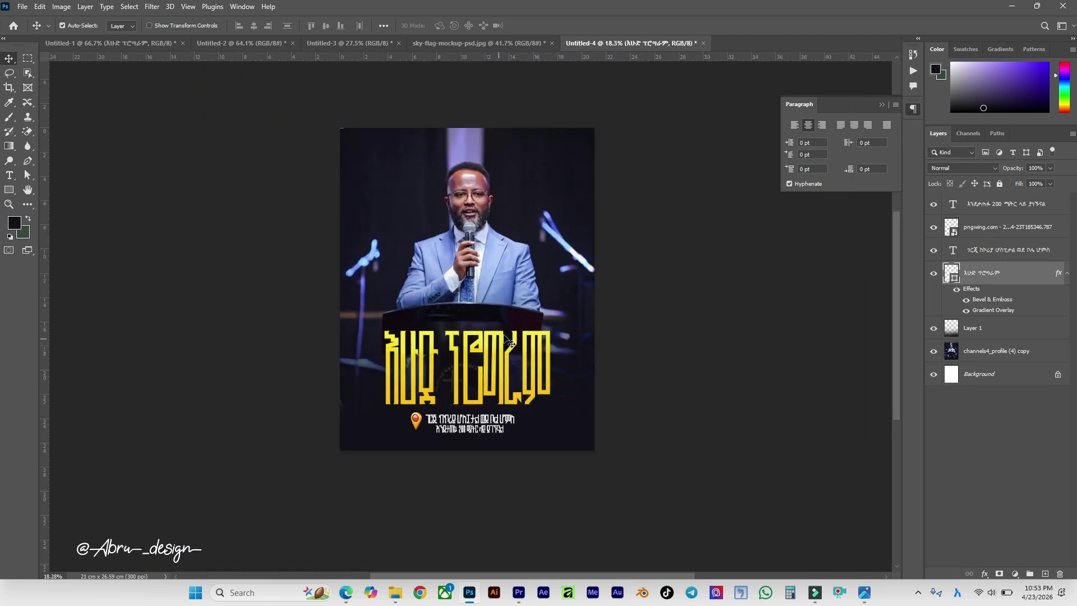
drag(499, 346, 484, 375)
scroll(493, 386, up, 3)
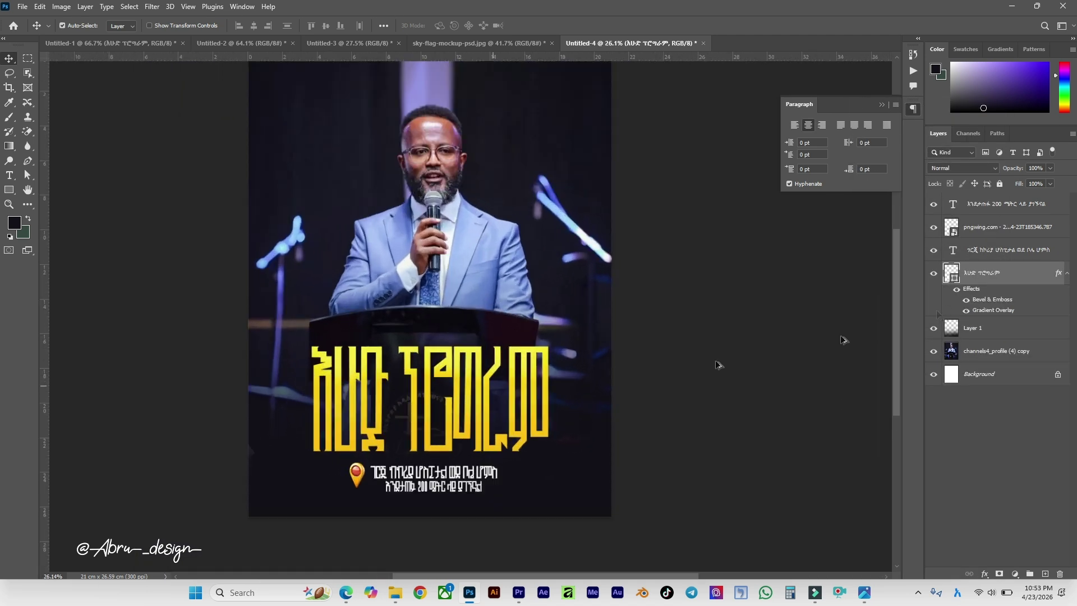
double_click(993, 311)
drag(800, 96, 714, 72)
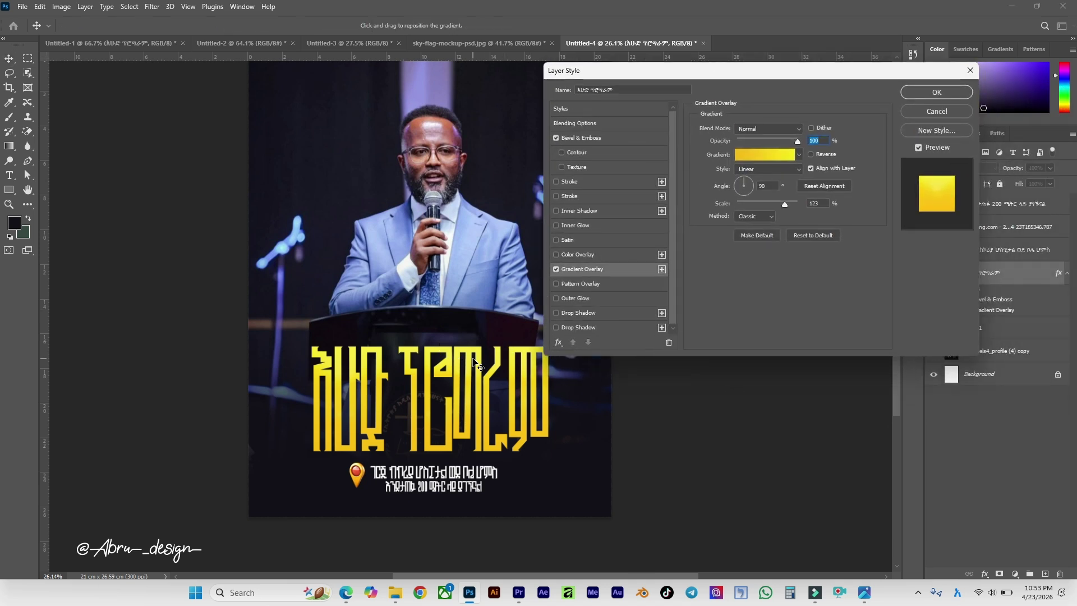
click(799, 156)
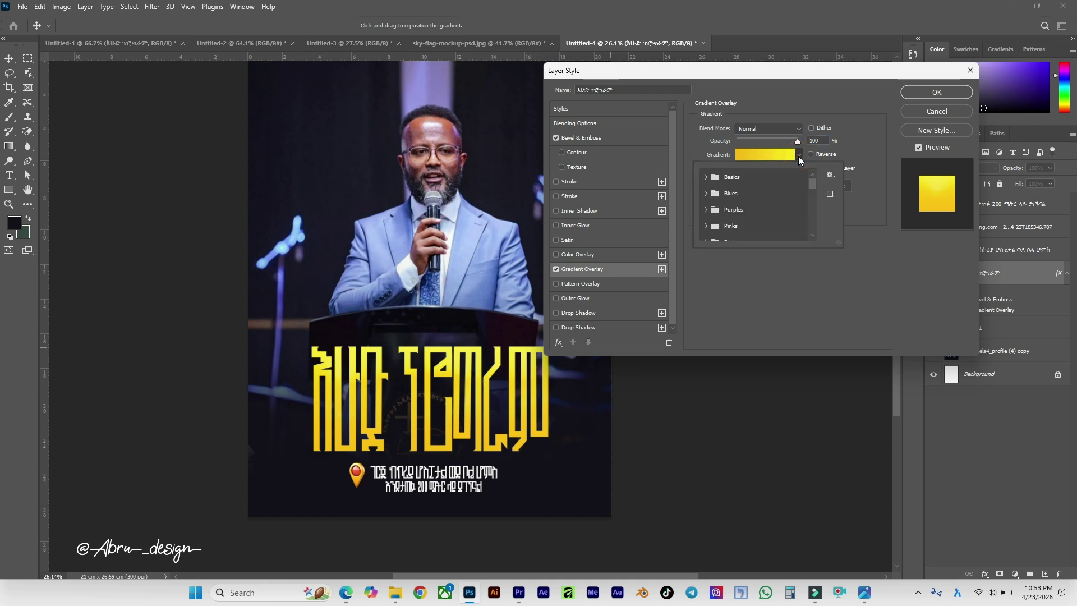
click(768, 161)
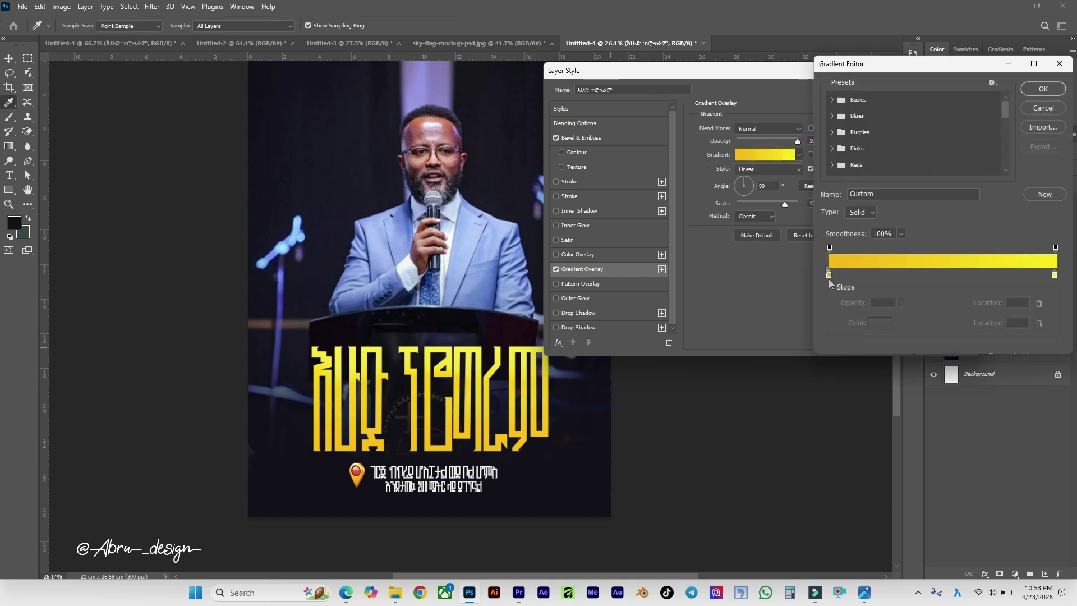
click(829, 274)
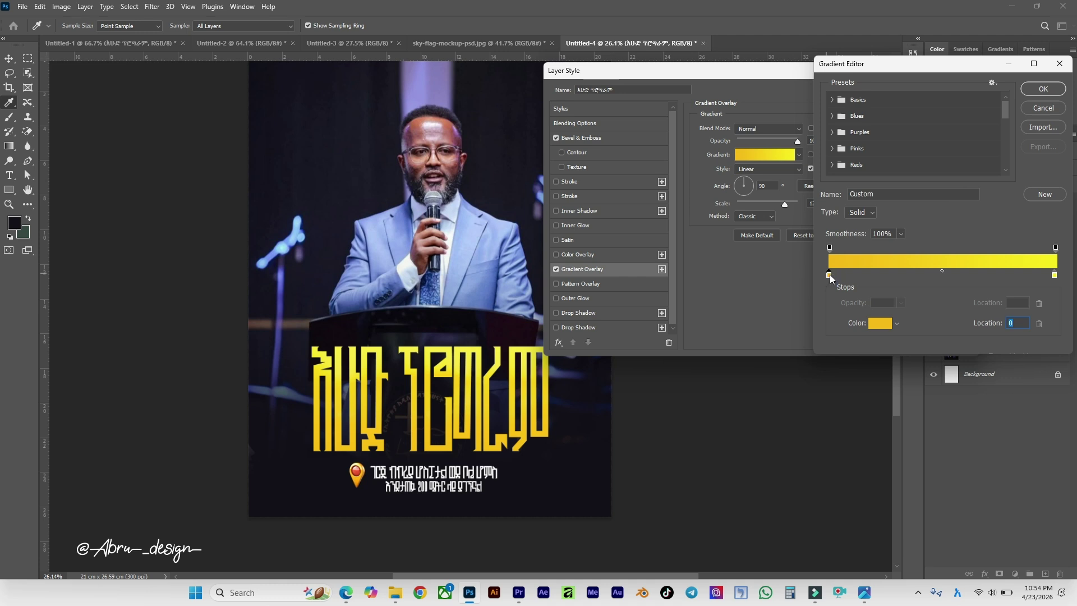
click(1044, 90)
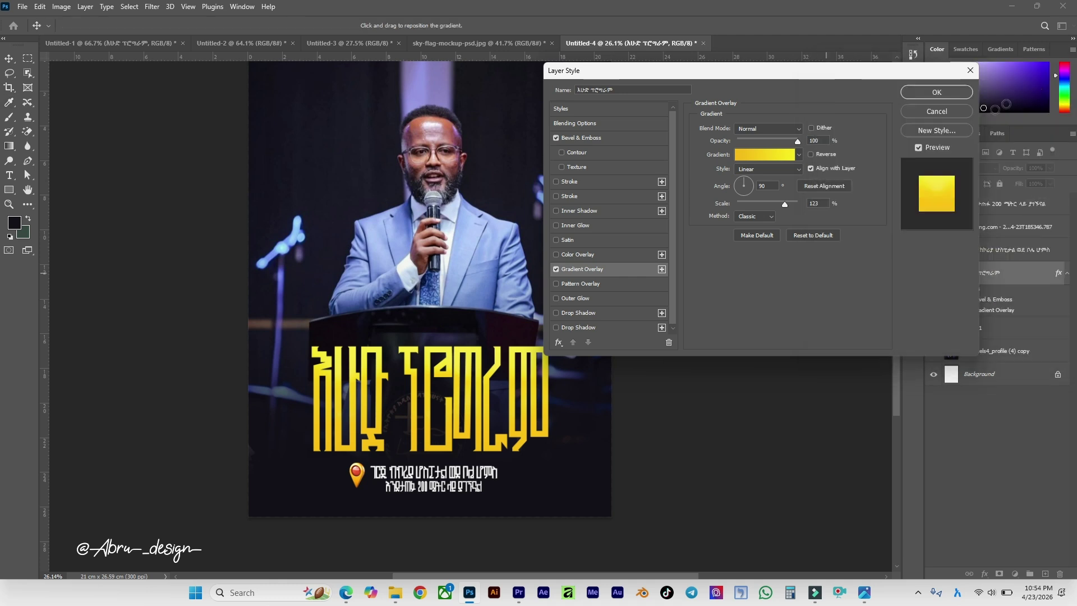
click(946, 93)
Copy the date group (ቀን, the yellow 25 badge and 2026) from Untitled-1 into Untitled-4, placing it to the right of the speaker's head.
scroll(421, 205, up, 3)
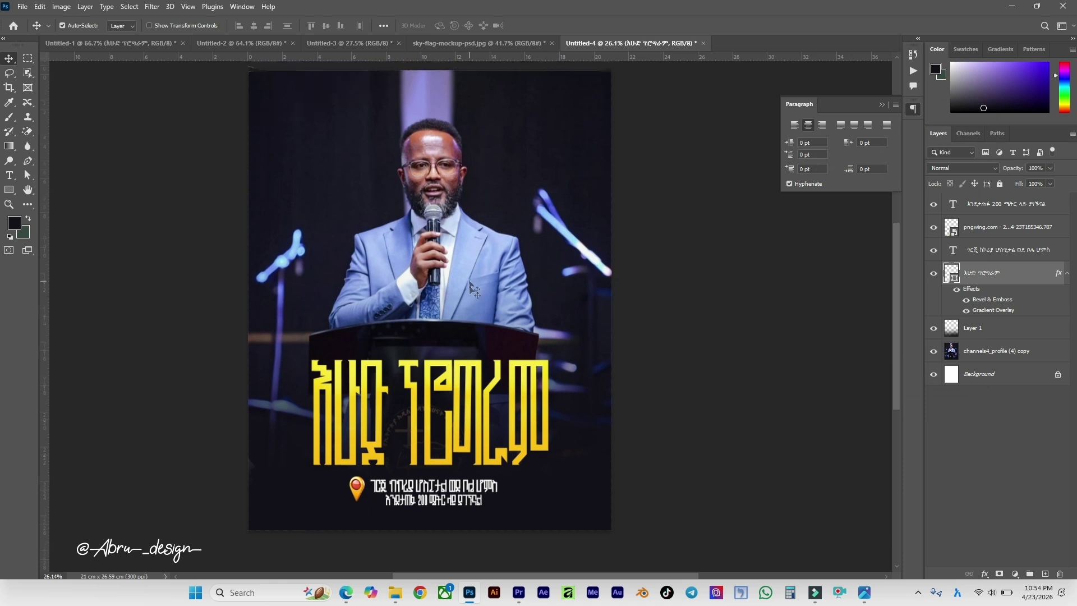
click(124, 43)
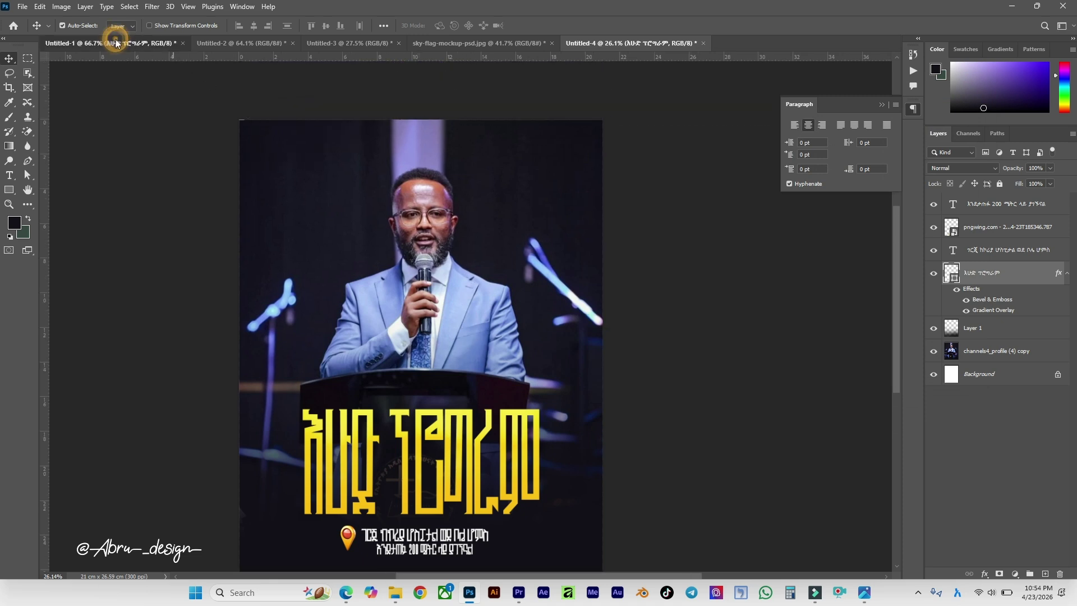
key(ctrl+0)
scroll(569, 133, up, 3)
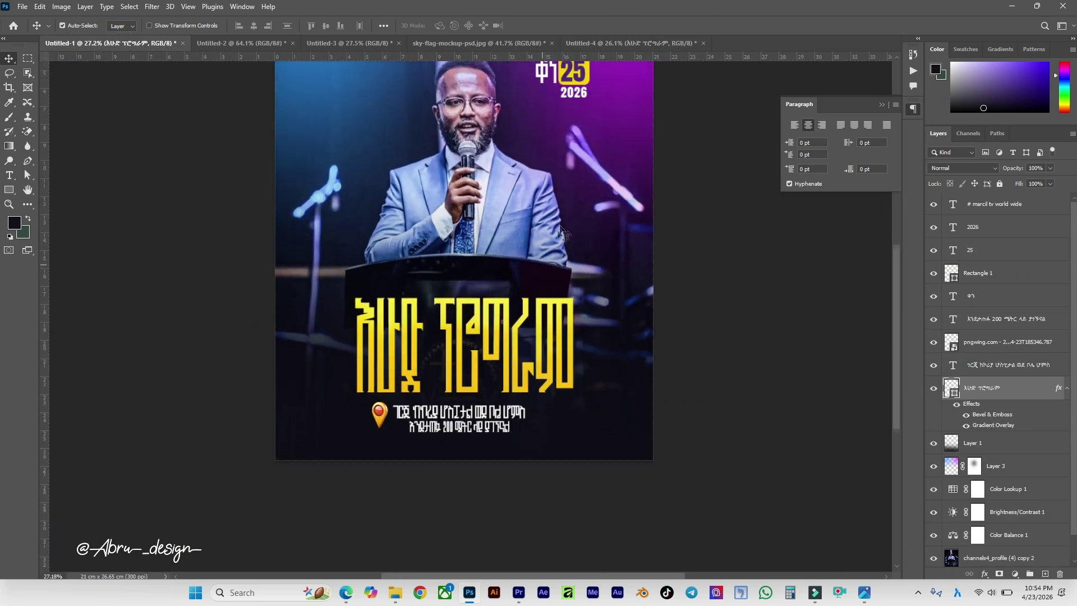
scroll(568, 135, up, 5)
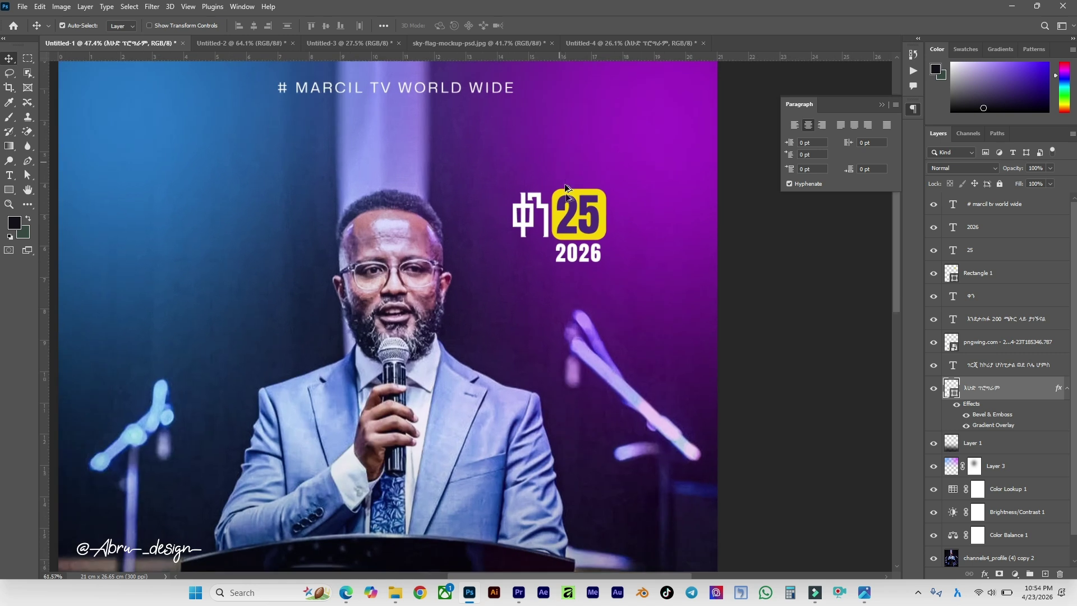
click(575, 229)
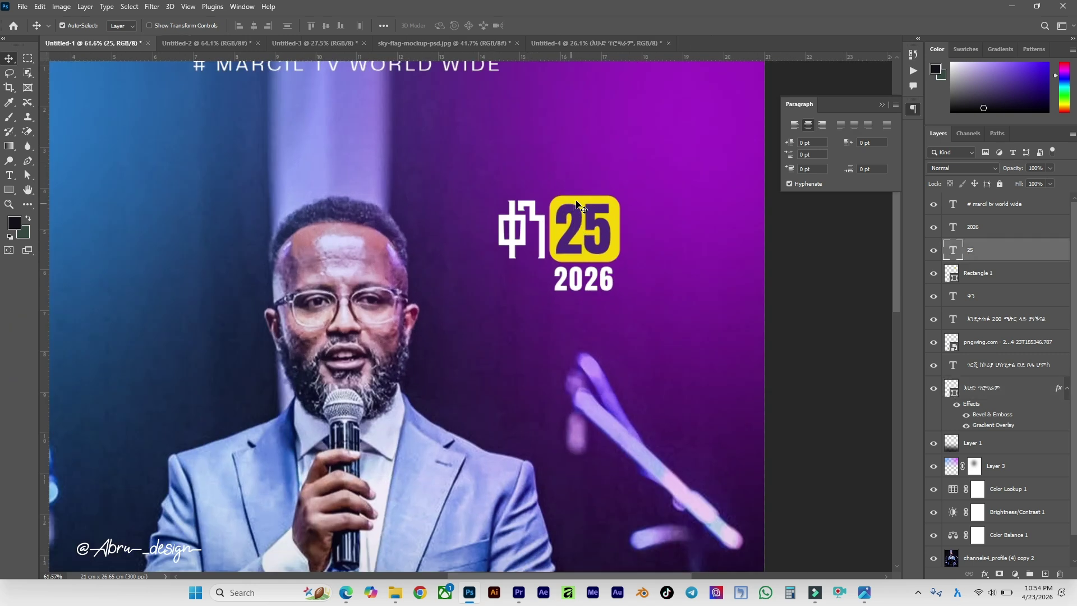
shift+click(553, 222)
shift+click(533, 221)
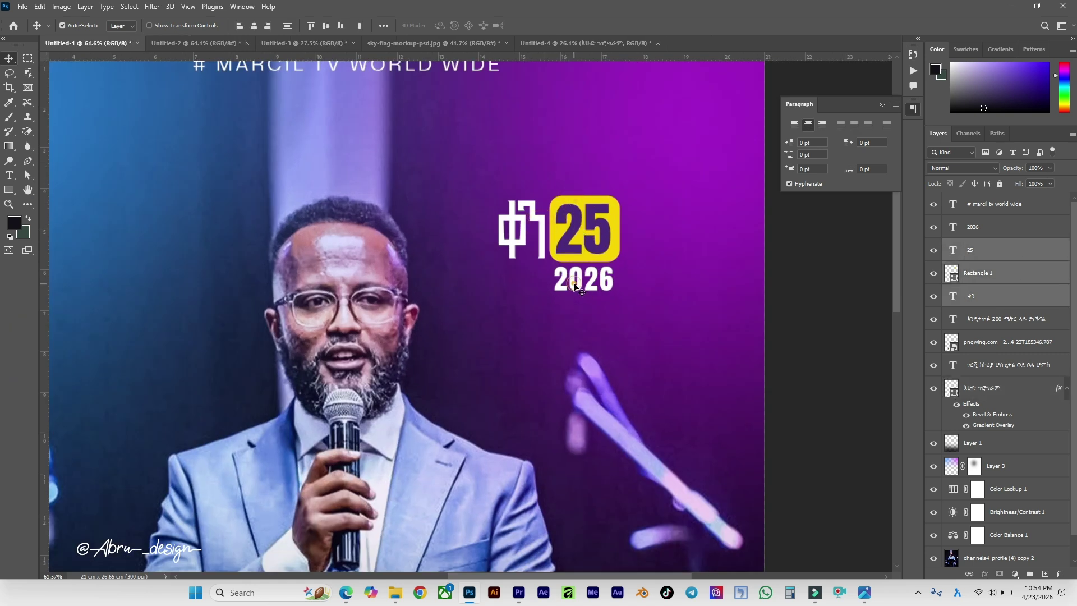
shift+click(576, 287)
drag(611, 230, 557, 77)
drag(516, 215, 544, 203)
scroll(536, 220, up, 3)
scroll(556, 225, down, 3)
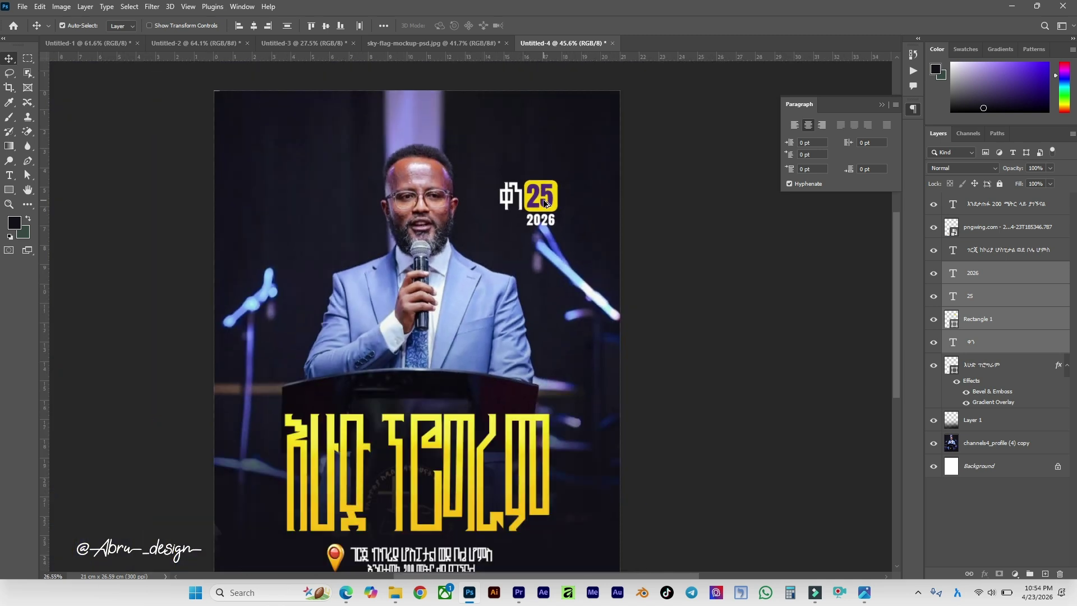
Apply the Camera Raw Filter to the speaker photo layer with texture +17, clarity +97 and dehaze +14.
click(578, 247)
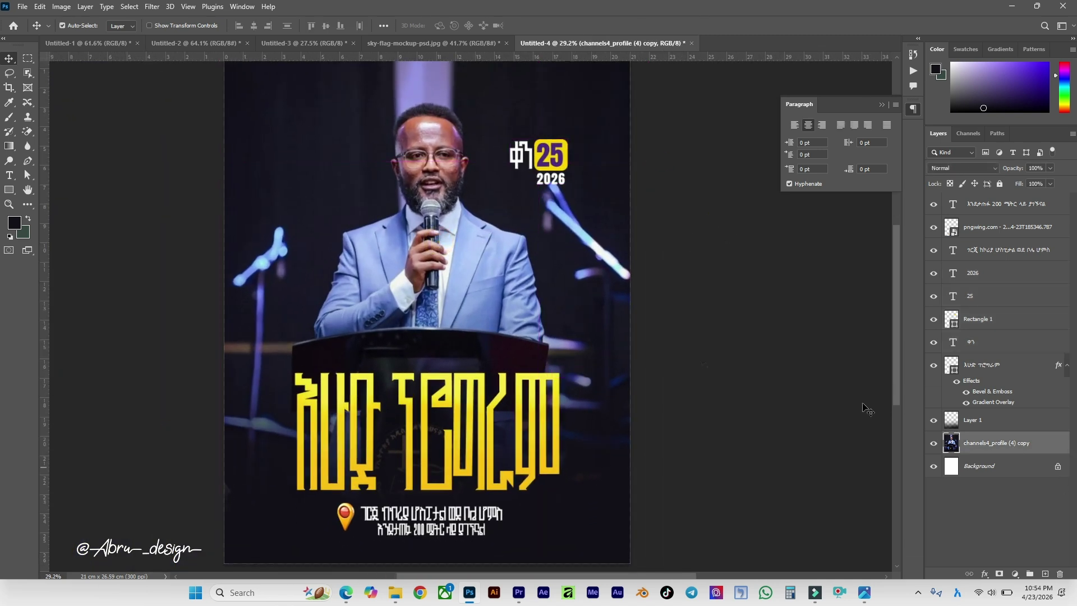
click(152, 7)
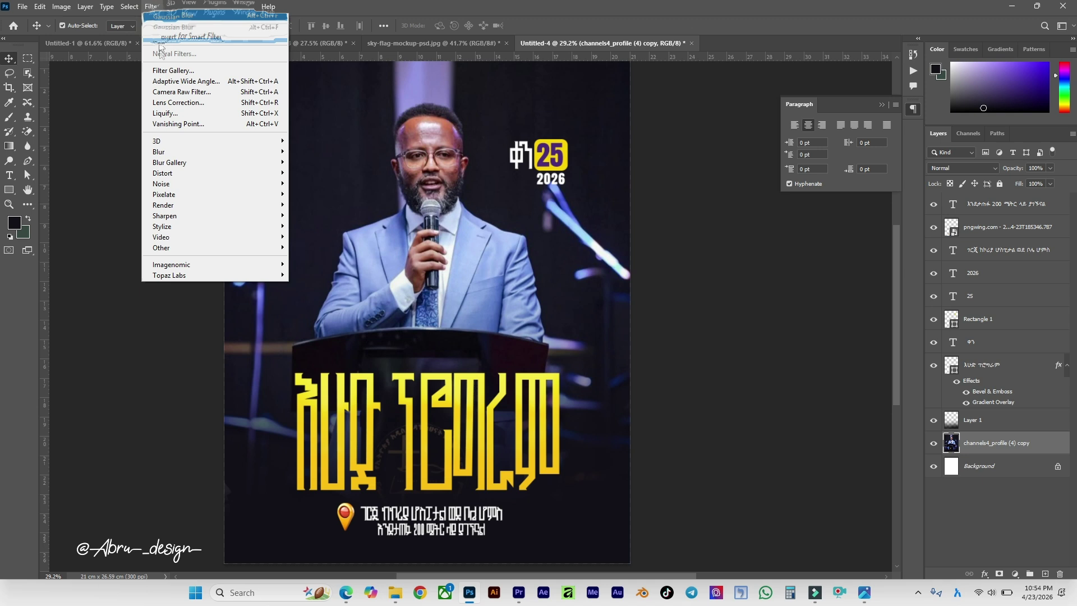
click(180, 92)
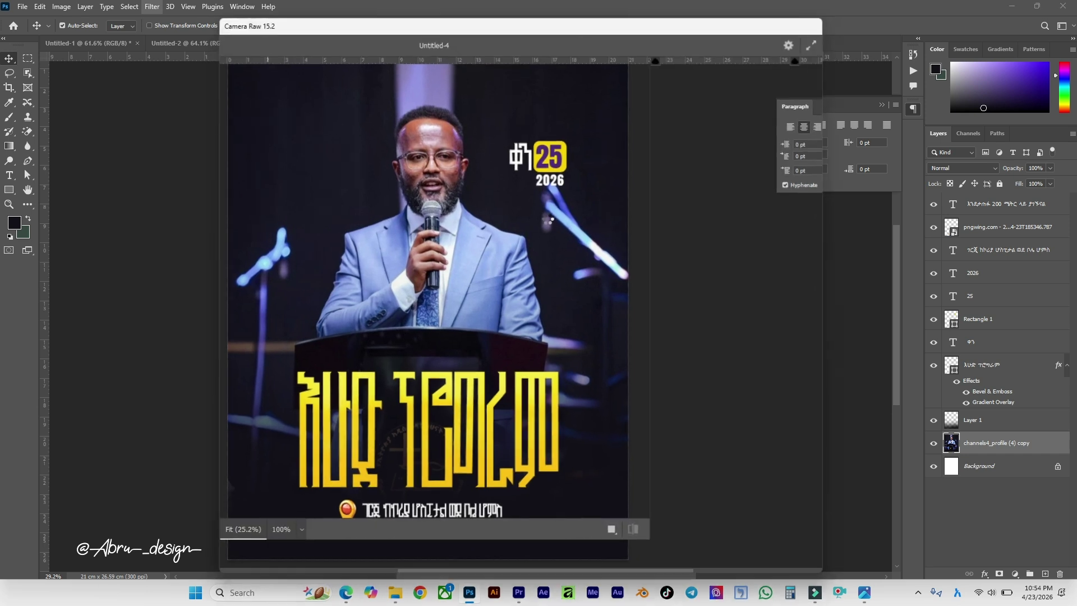
click(453, 169)
drag(453, 170, 448, 178)
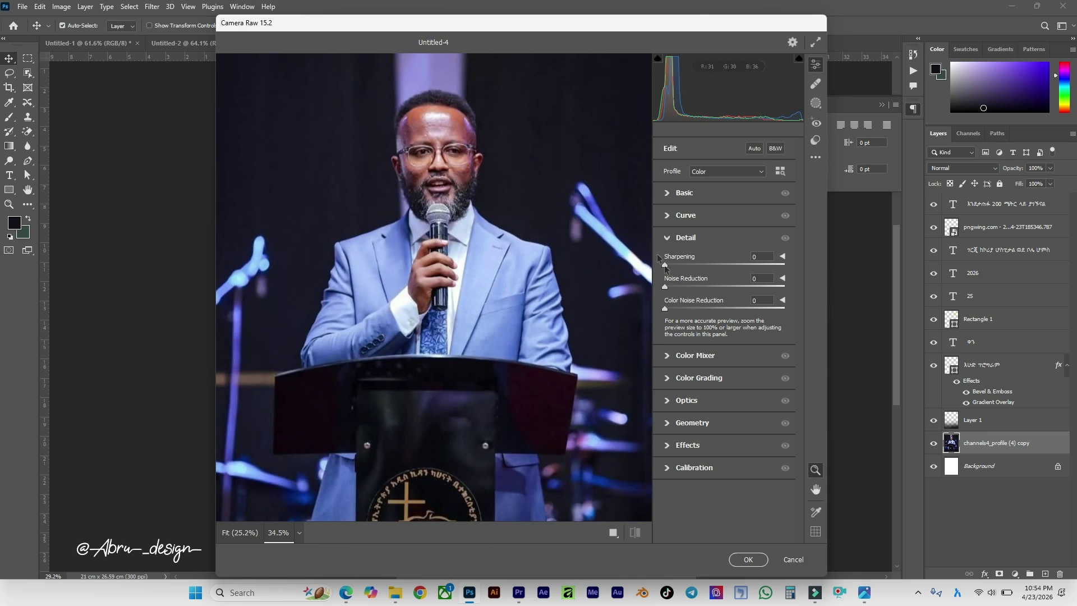
click(670, 193)
scroll(718, 368, down, 2)
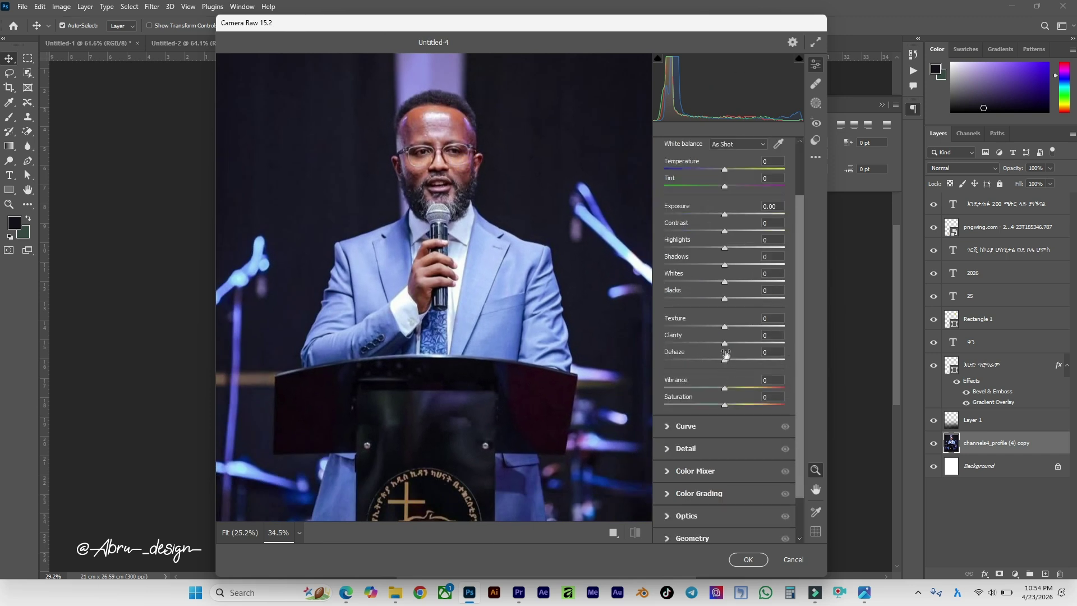
mouse_move(724, 343)
mouse_down()
mouse_move(702, 344)
mouse_move(728, 341)
mouse_up()
drag(733, 342, 760, 347)
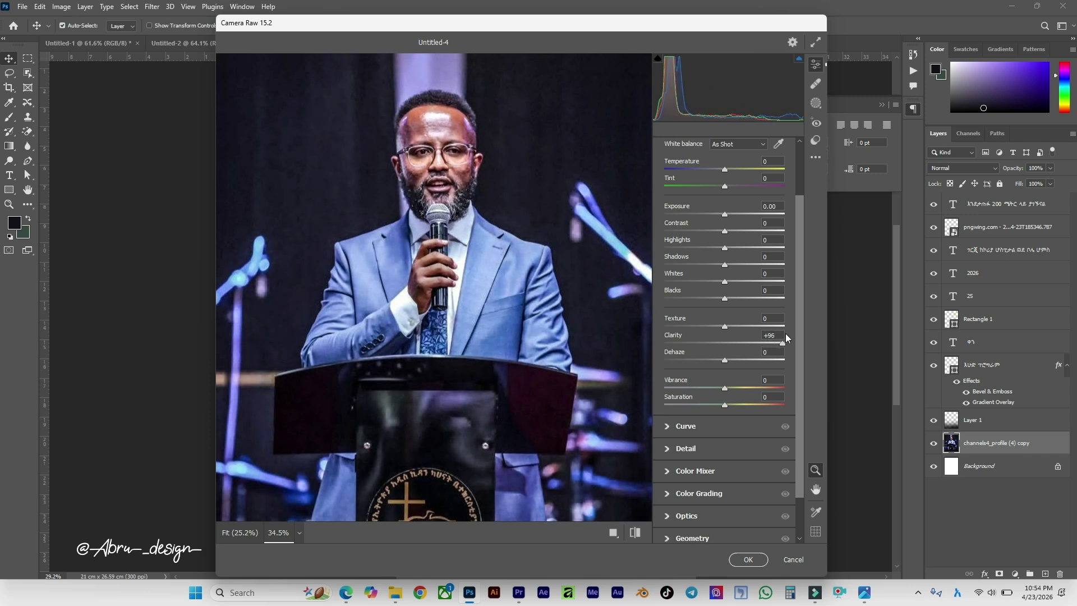
mouse_move(724, 328)
mouse_down()
mouse_move(698, 329)
mouse_move(740, 327)
mouse_up()
mouse_move(724, 362)
mouse_down()
mouse_move(706, 360)
mouse_move(731, 359)
mouse_up()
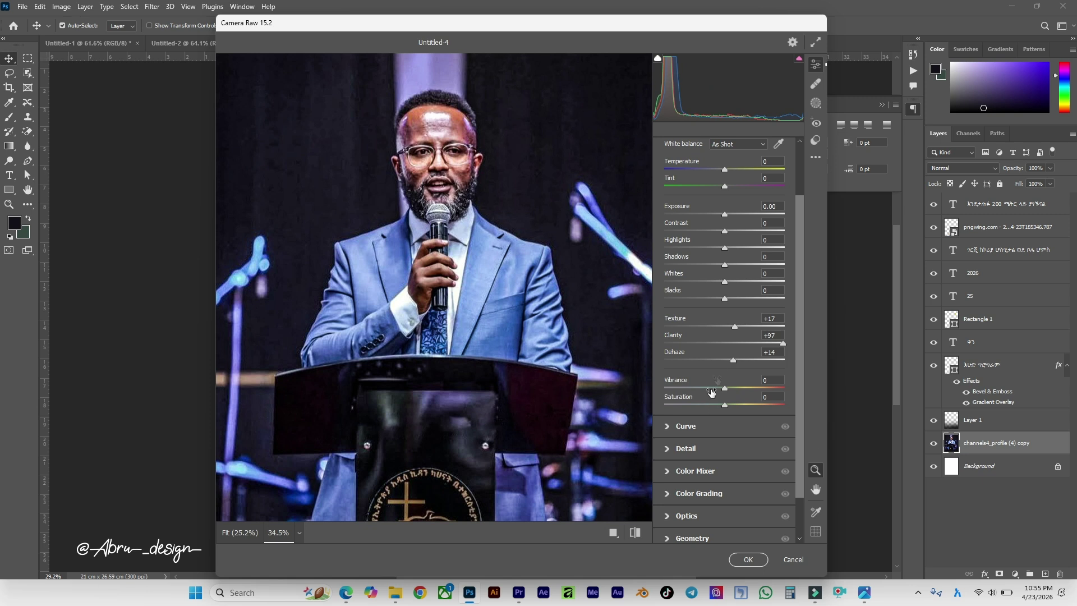
Set the photo's tint to +6, exposure to +0.10, contrast to +13, highlights to +3, shadows to +24 and whites to -68.
drag(725, 252, 675, 281)
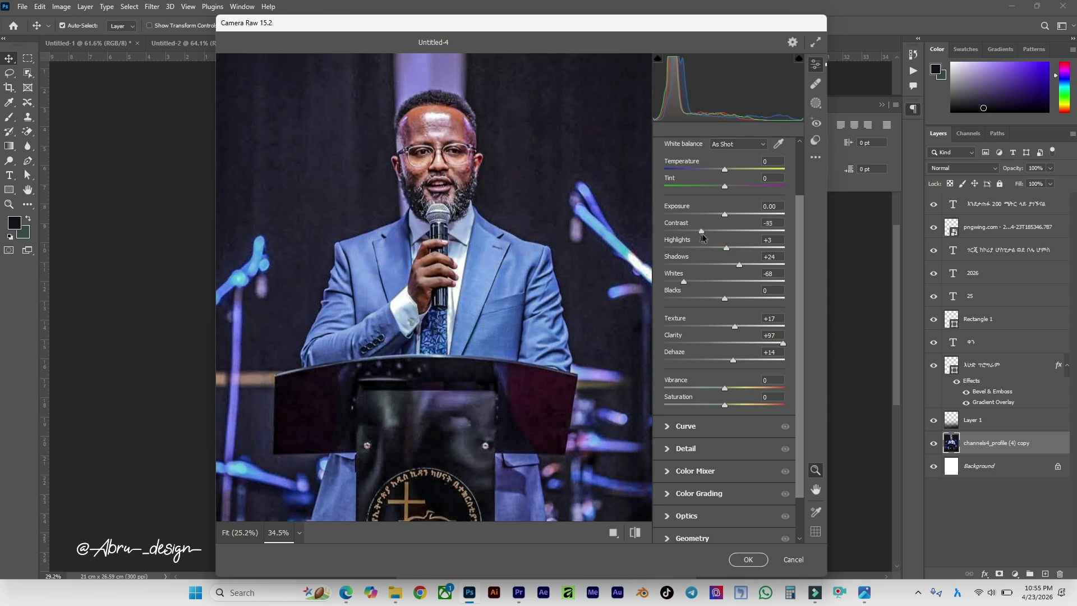
drag(726, 232, 727, 184)
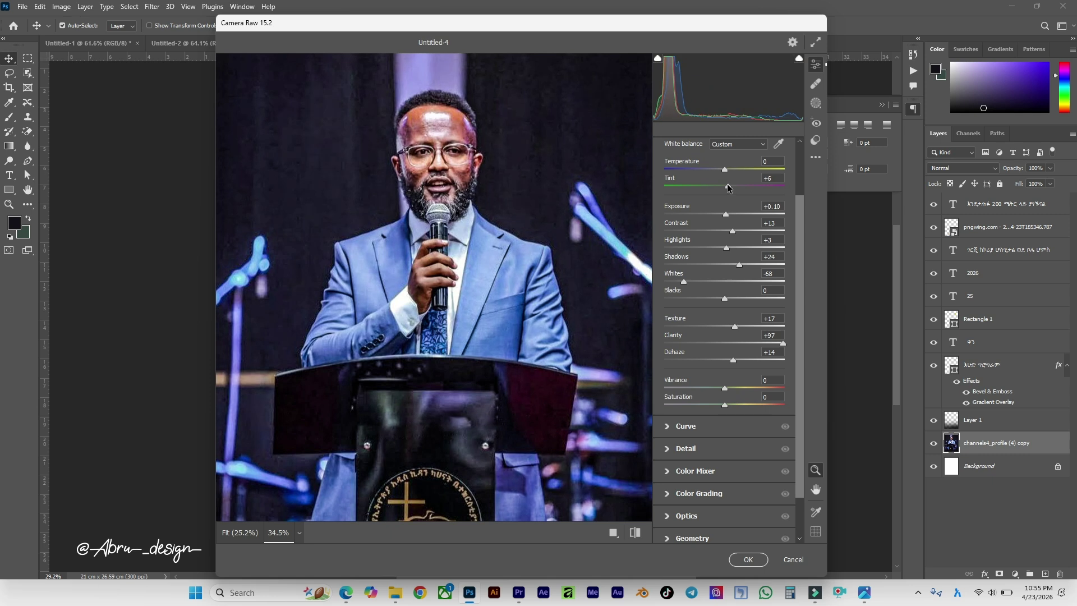
Raise the photo's noise reduction to about 37 and sharpening to about 76, and apply the Camera Raw edits.
click(668, 449)
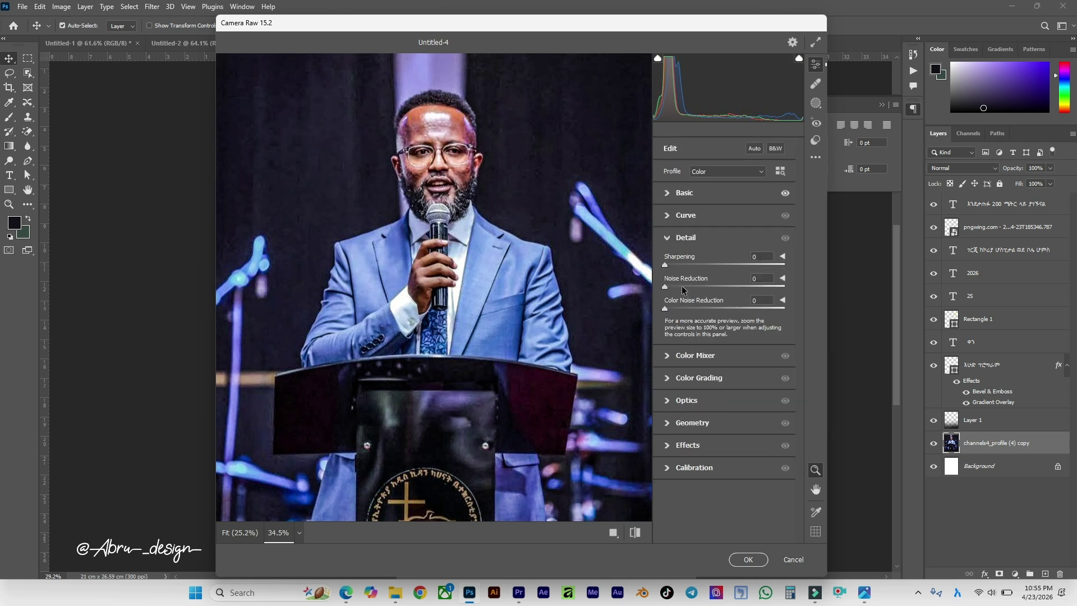
drag(687, 291, 710, 289)
drag(686, 264, 721, 266)
click(751, 559)
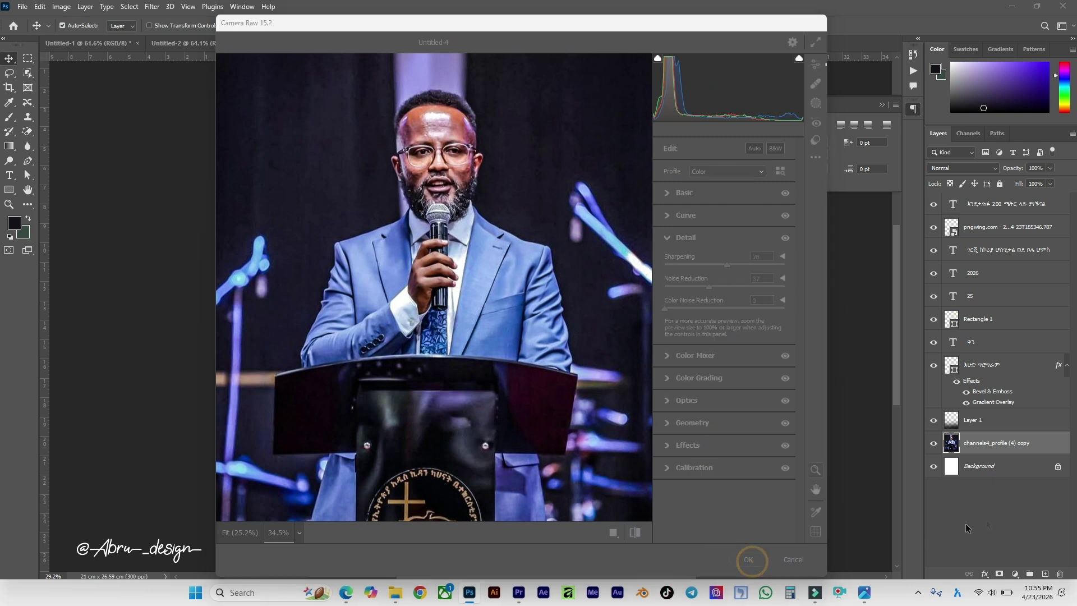
Add a Brightness/Contrast adjustment layer above the speaker photo with brightness 5 and contrast -17.
click(1015, 574)
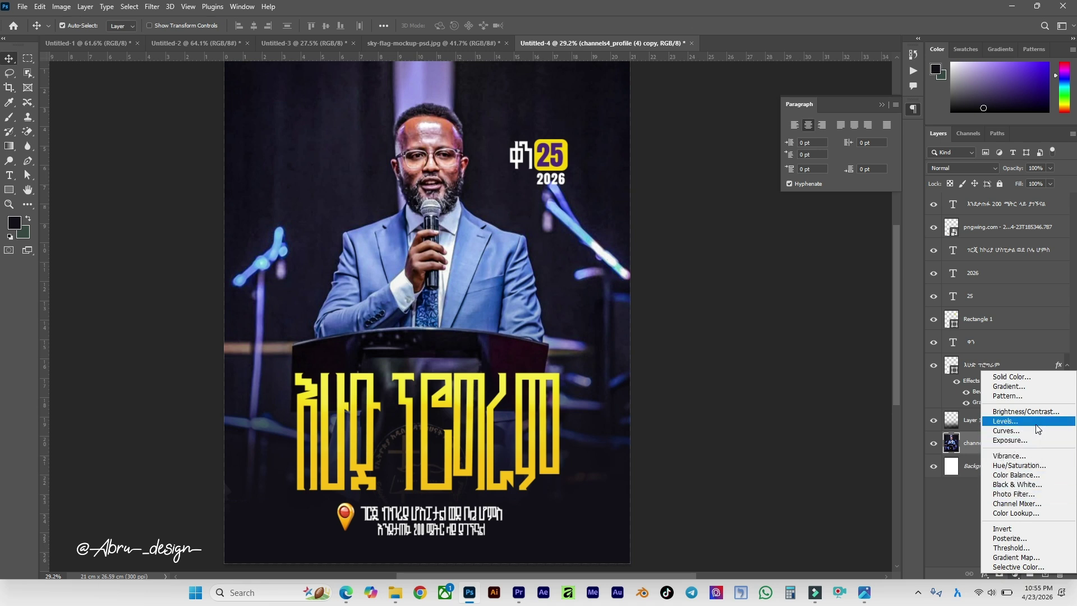
click(1022, 412)
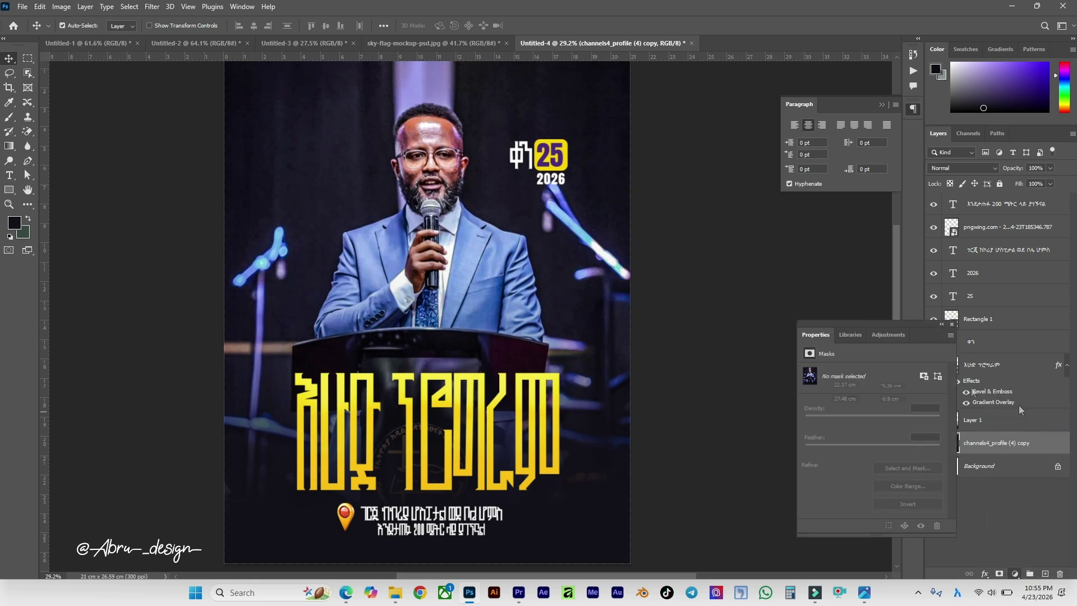
click(876, 402)
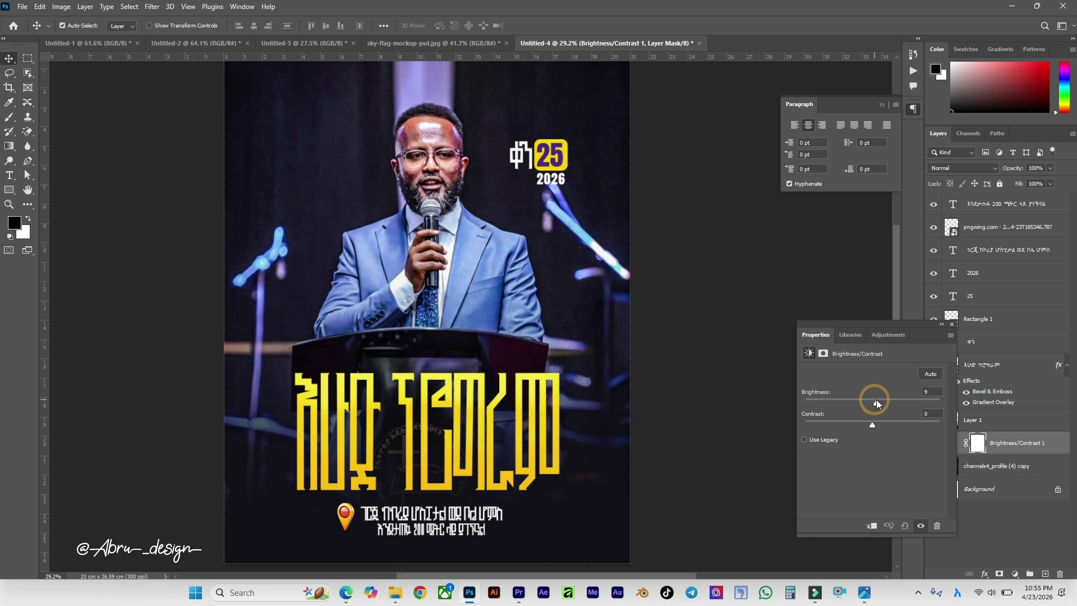
drag(868, 428, 856, 427)
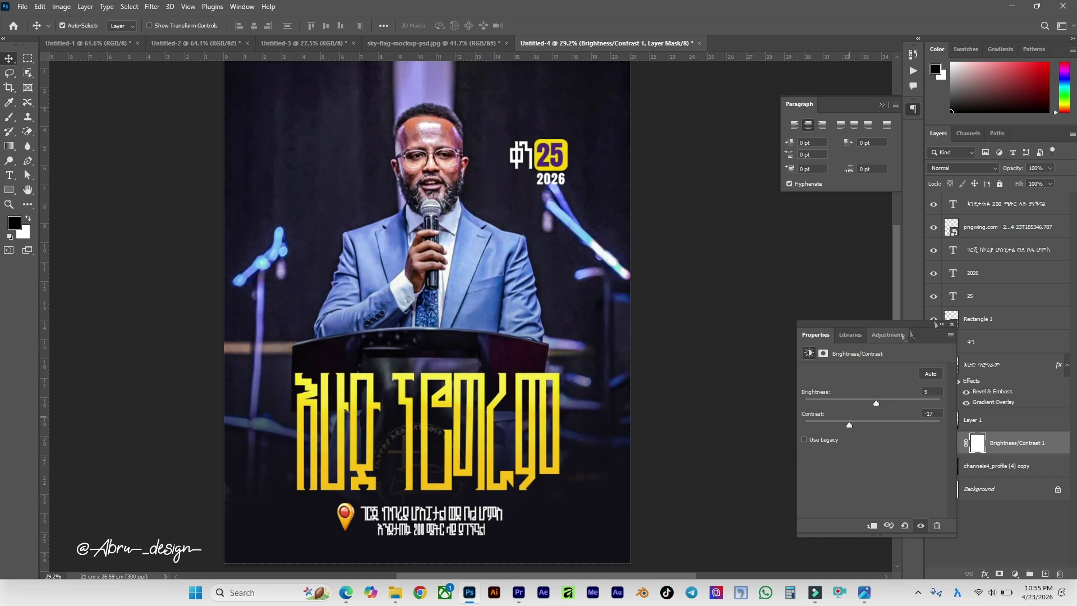
Add a Color Lookup adjustment layer above Brightness/Contrast 1 using the DropBlues.3DL look.
click(952, 324)
click(1016, 575)
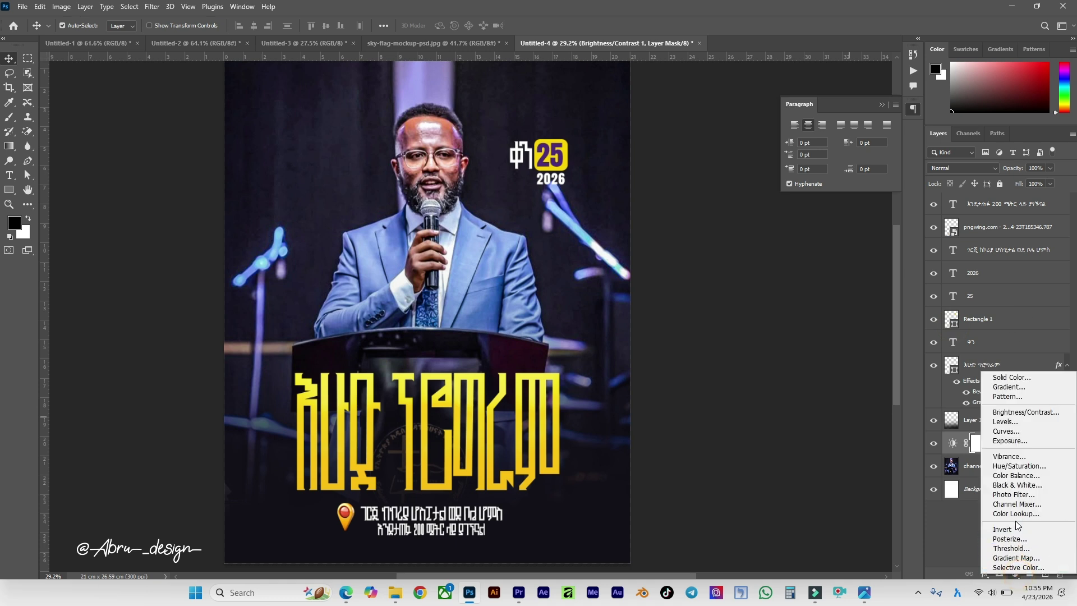
click(1016, 515)
click(870, 373)
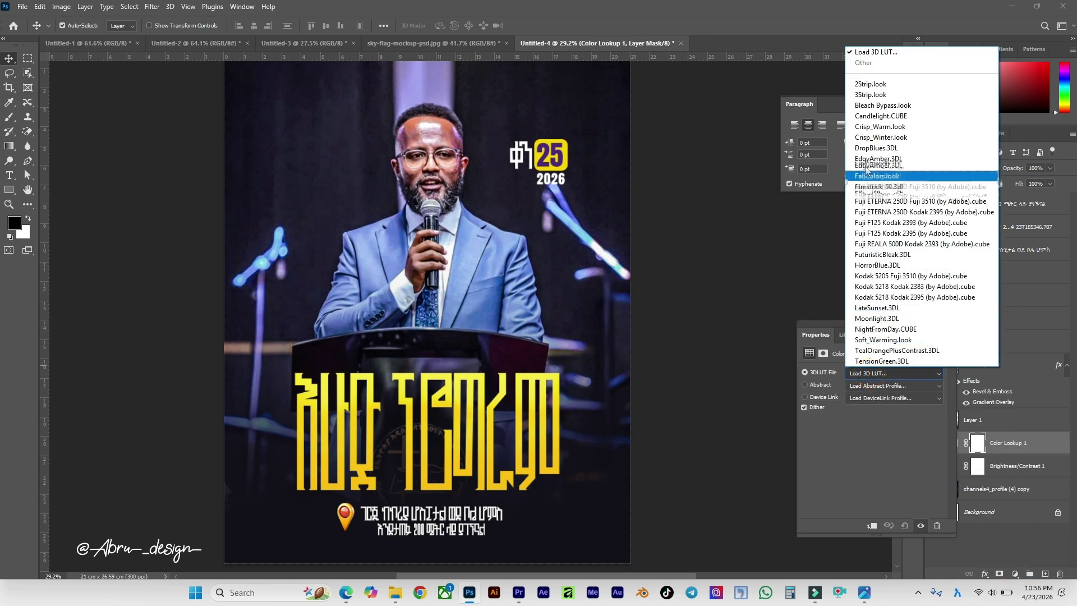
click(870, 85)
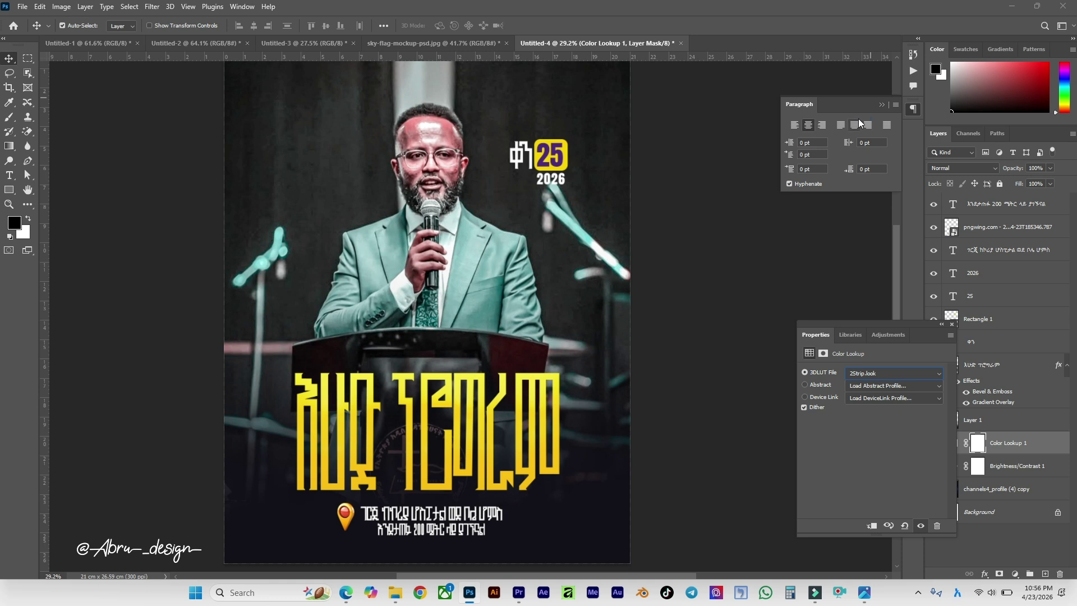
key(Down)
key(Down)
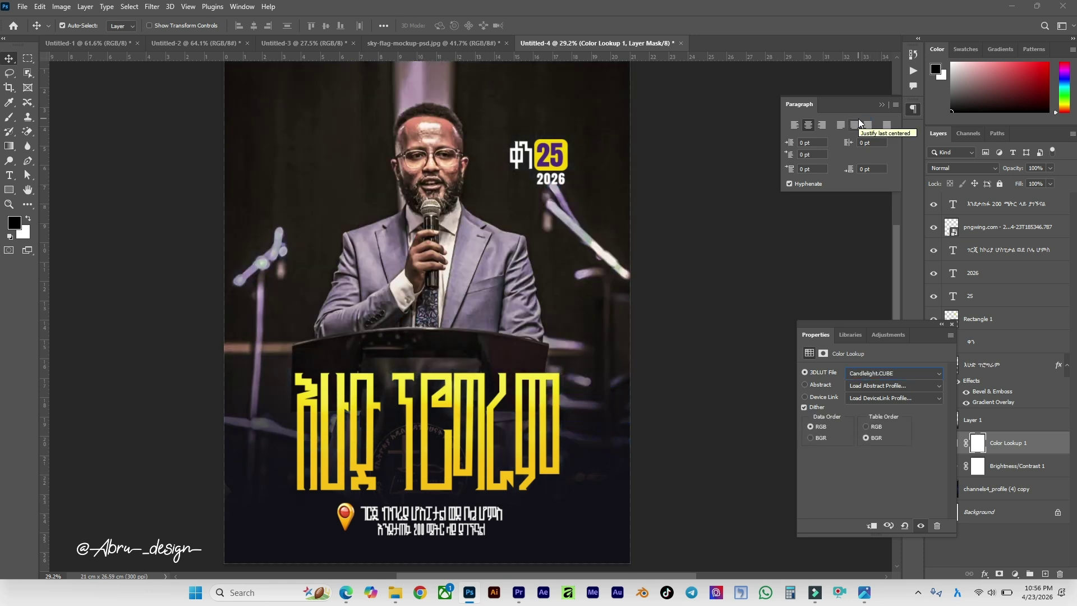
key(Down)
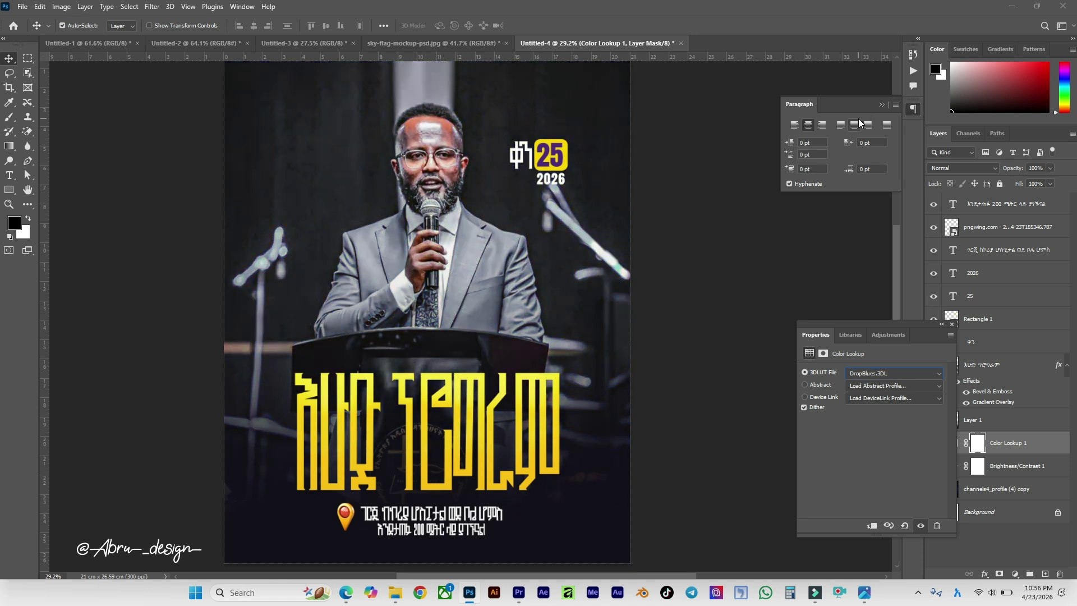
Lower the Color Lookup adjustment layer's opacity to 58%.
click(1048, 167)
drag(1040, 180, 1028, 177)
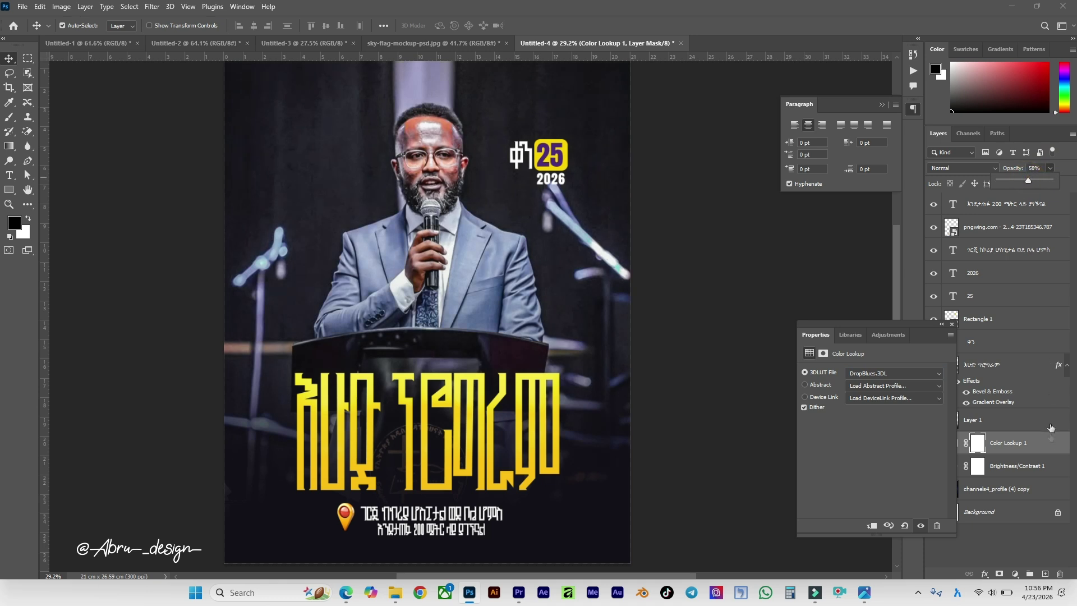
click(1047, 448)
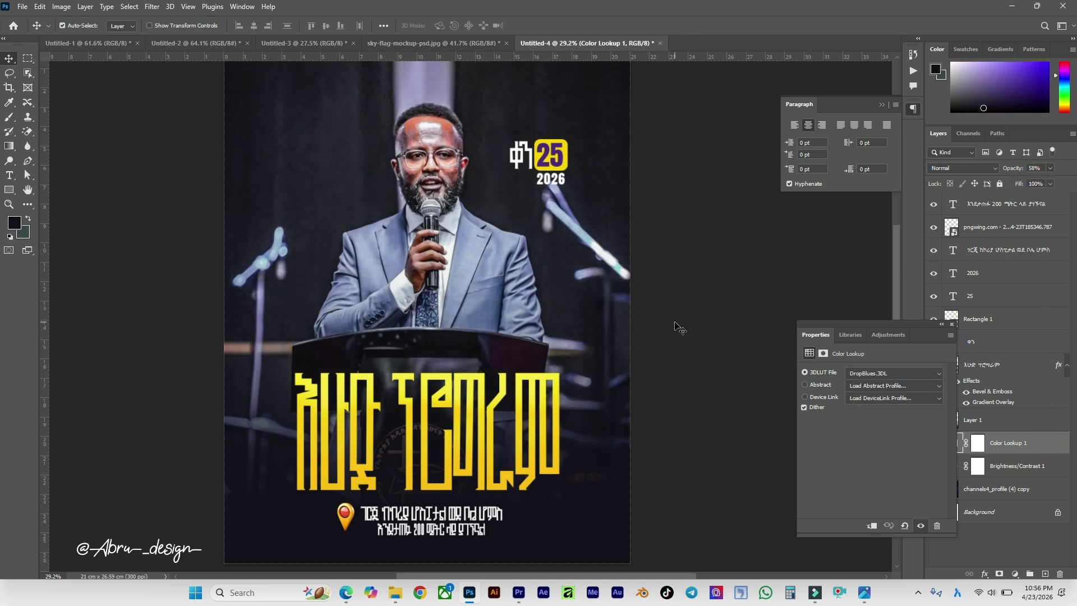
scroll(553, 296, down, 2)
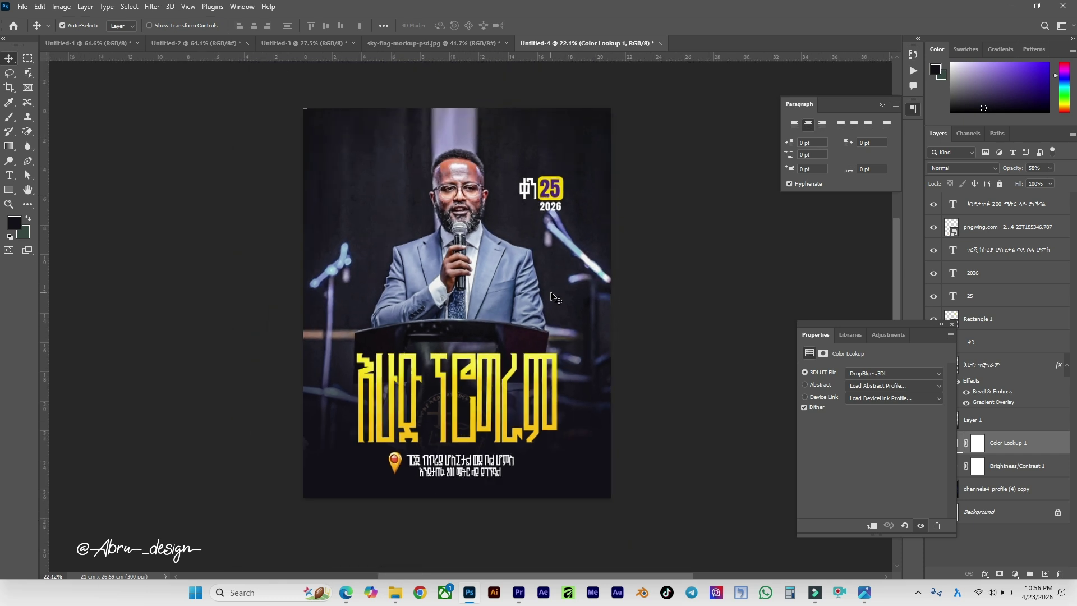
scroll(533, 277, right, 1)
scroll(474, 263, up, 3)
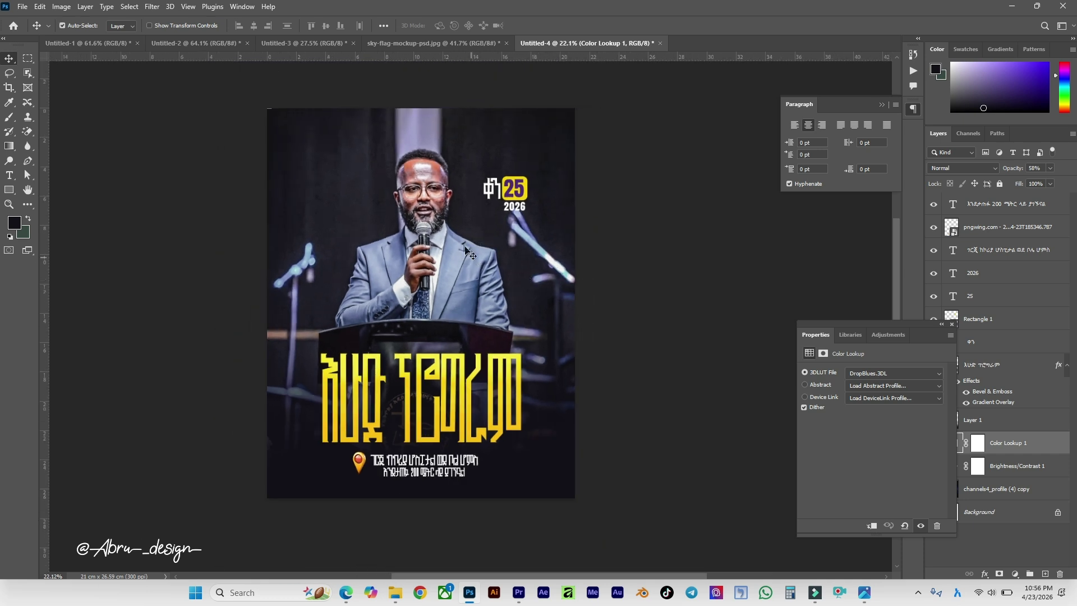
scroll(547, 178, up, 3)
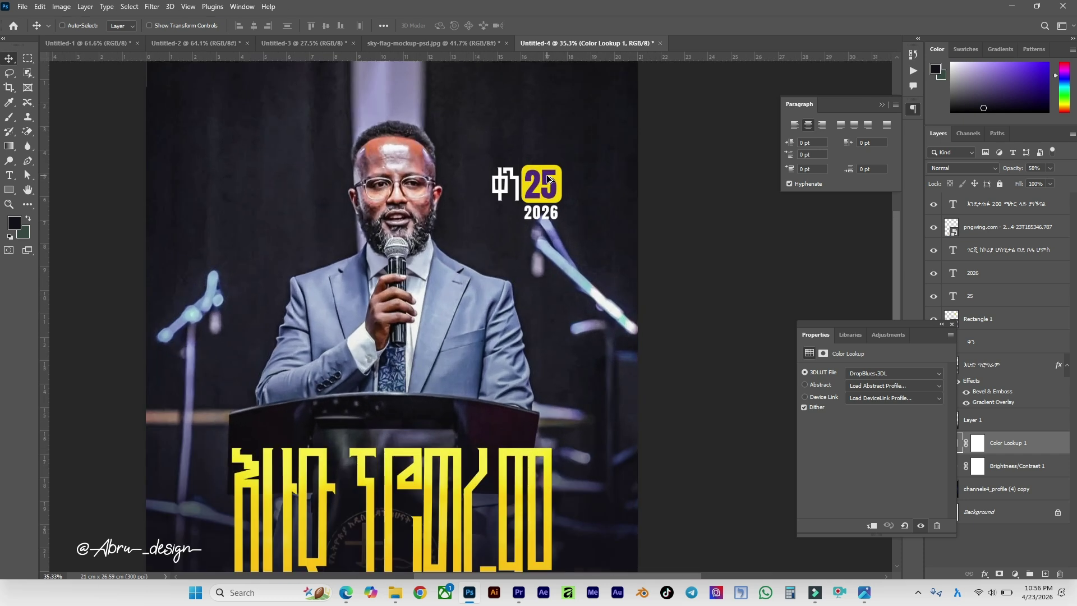
ctrl+click(547, 187)
double_click(547, 187)
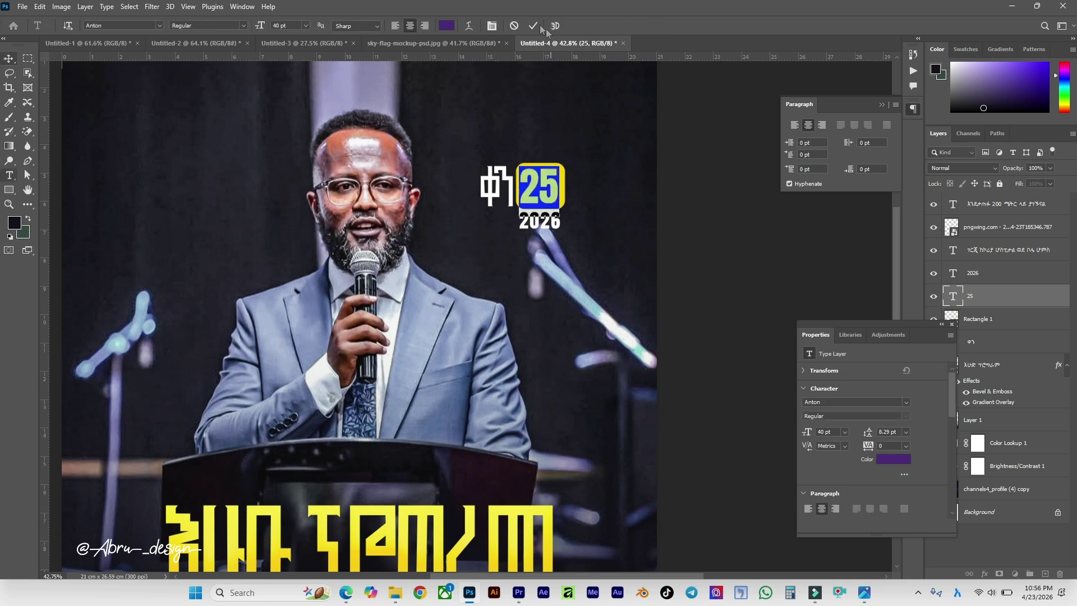
click(533, 25)
scroll(577, 326, down, 2)
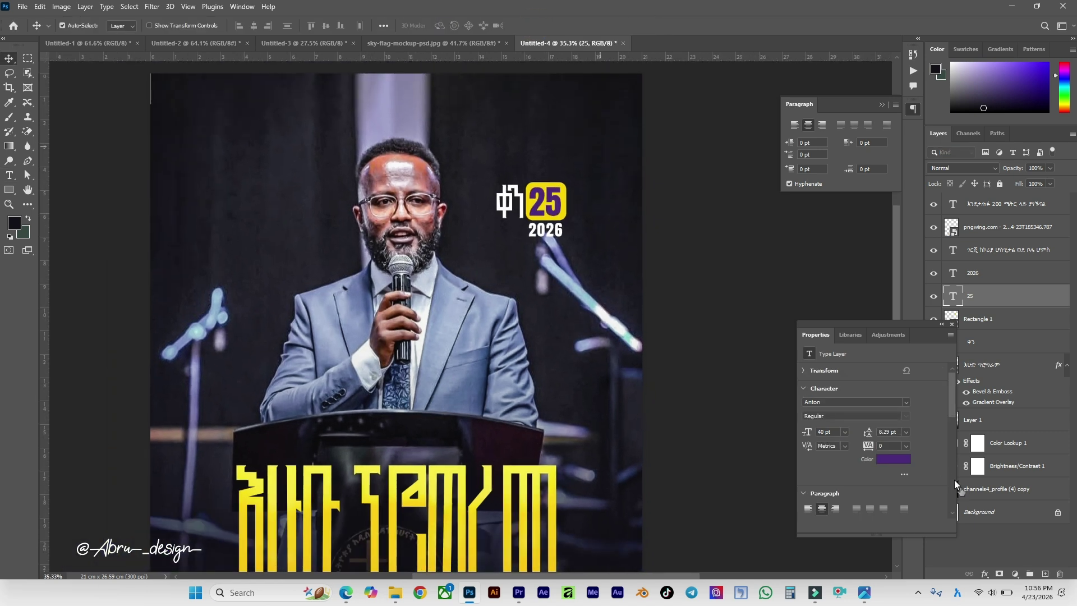
Create a new empty layer directly above the speaker photo layer.
key(v)
click(1004, 488)
click(950, 326)
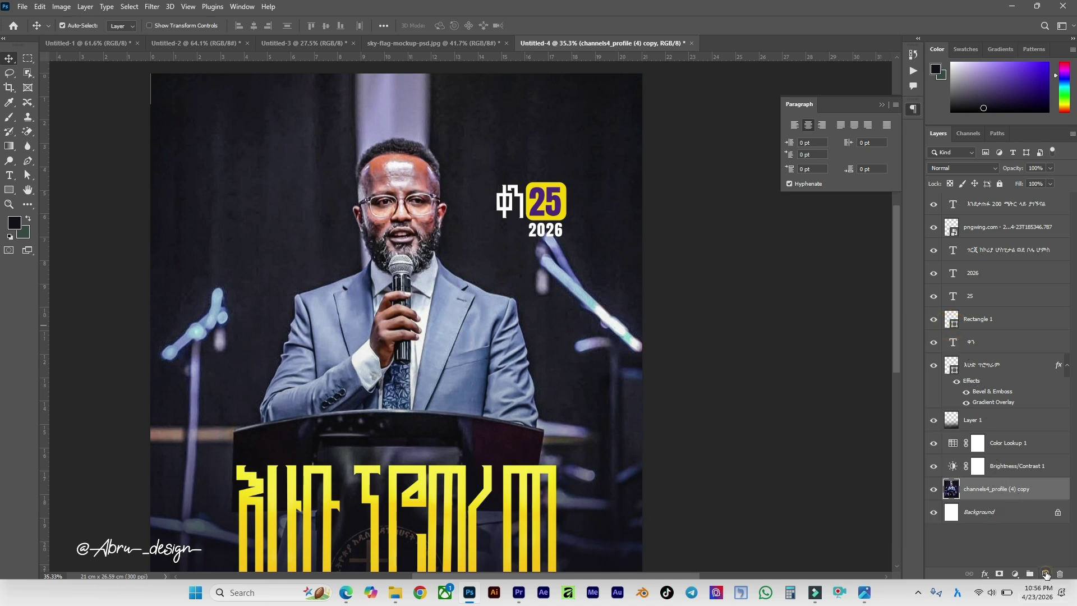
click(1045, 574)
Paint a soft purple glow over the poster's upper-right area with a 3000 px brush at 82% opacity.
click(9, 116)
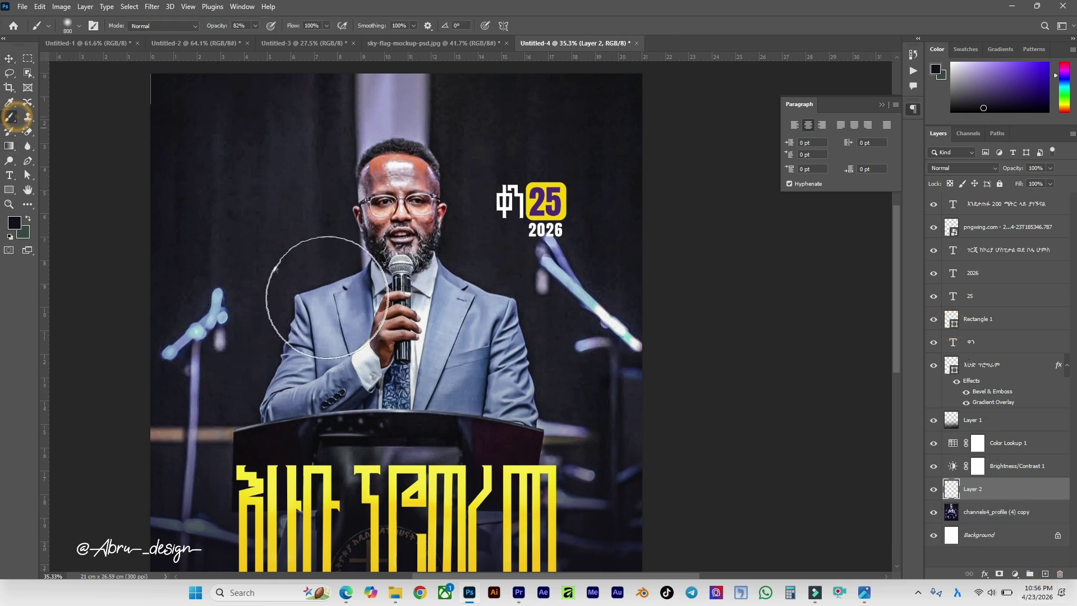
scroll(365, 264, down, 2)
key(bracketright)
key(bracketright)
key(bracketright)
key(bracketright)
key(bracketright)
key(bracketright)
key(bracketright)
key(bracketright)
key(bracketright)
key(bracketright)
key(bracketright)
key(bracketright)
key(bracketright)
drag(1063, 74, 1036, 60)
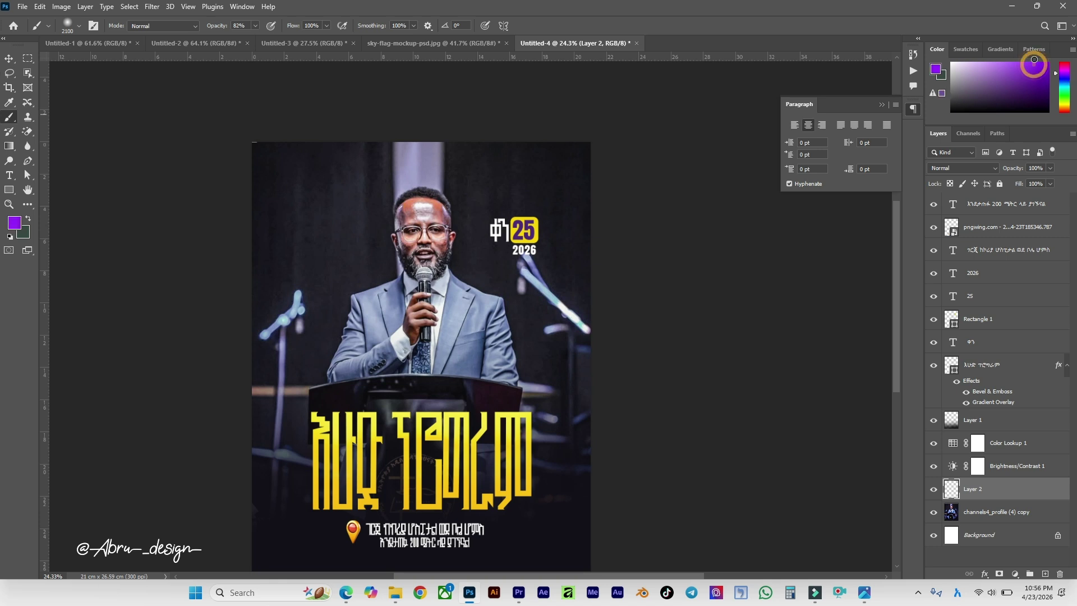
key(bracketright)
key(bracketright)
key(bracketright)
key(bracketright)
key(bracketright)
key(bracketright)
key(bracketright)
key(bracketright)
key(bracketright)
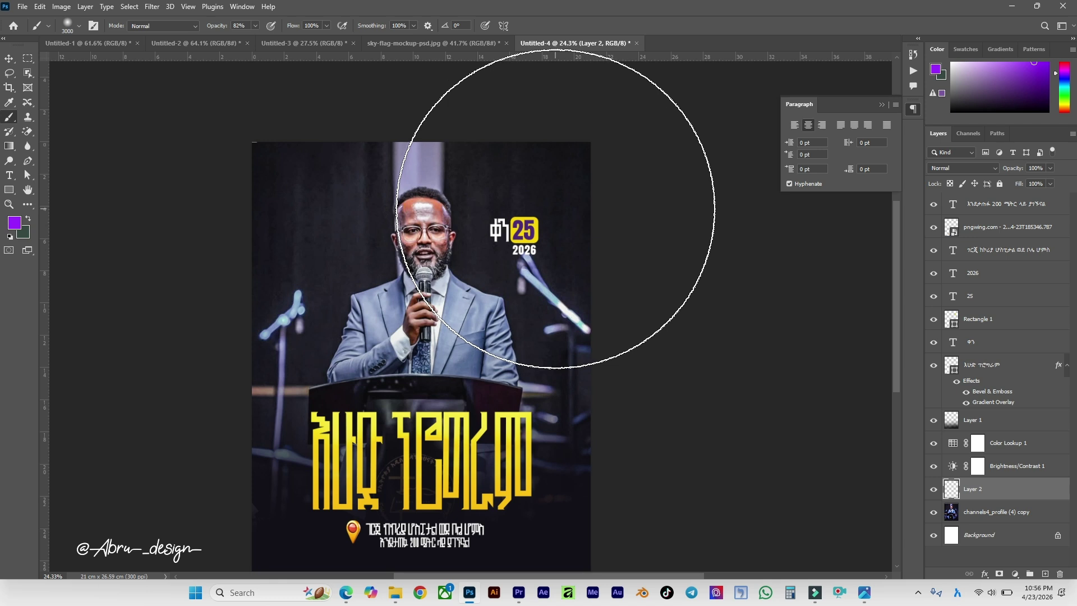
click(556, 209)
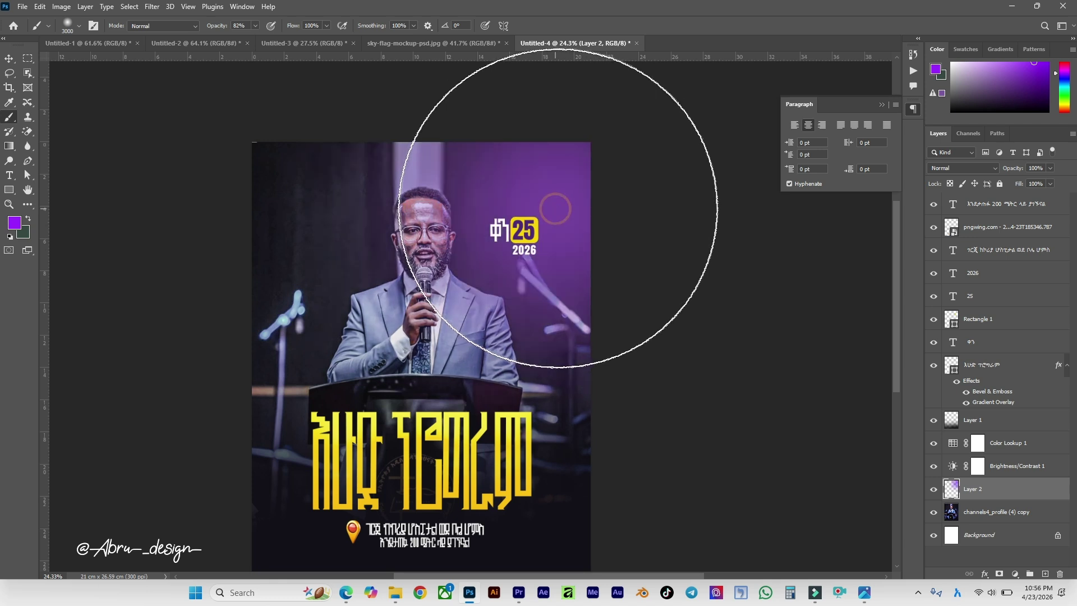
click(398, 176)
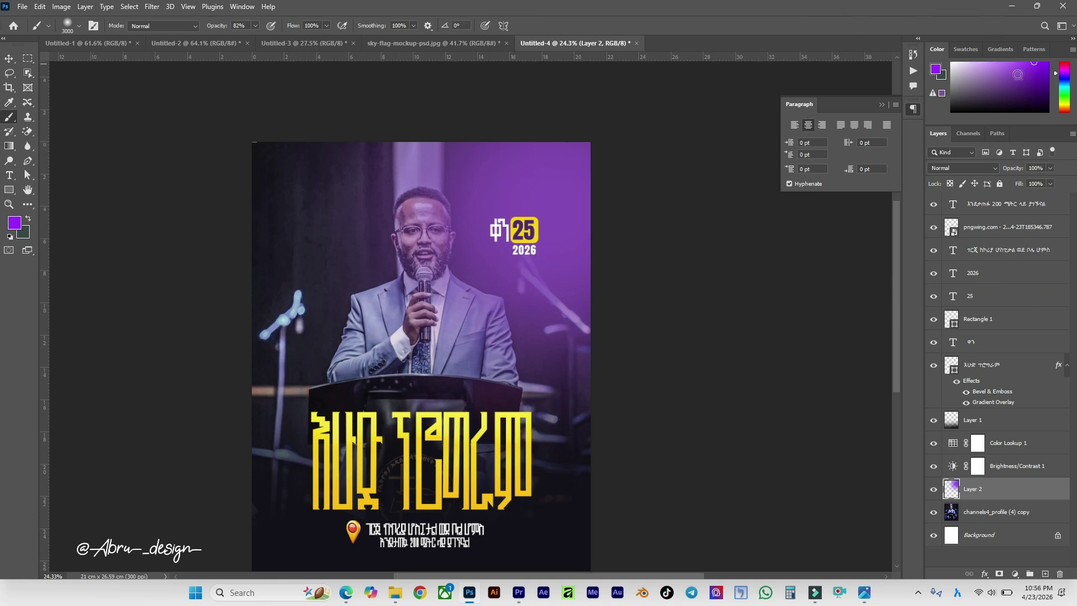
Paint a soft cyan glow over the poster's upper-left area on the same layer.
click(1062, 84)
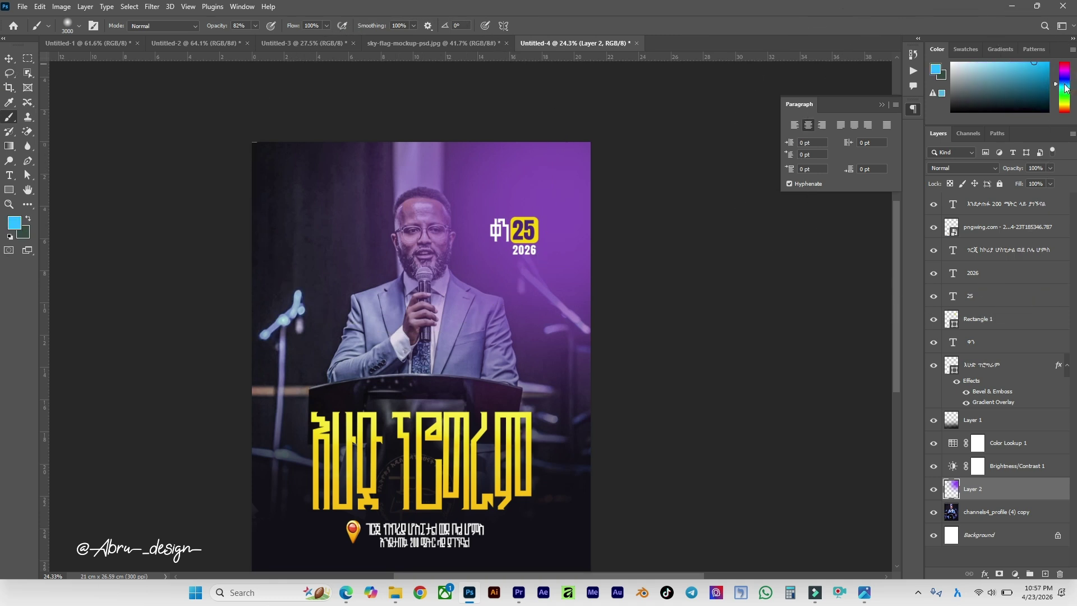
click(1065, 86)
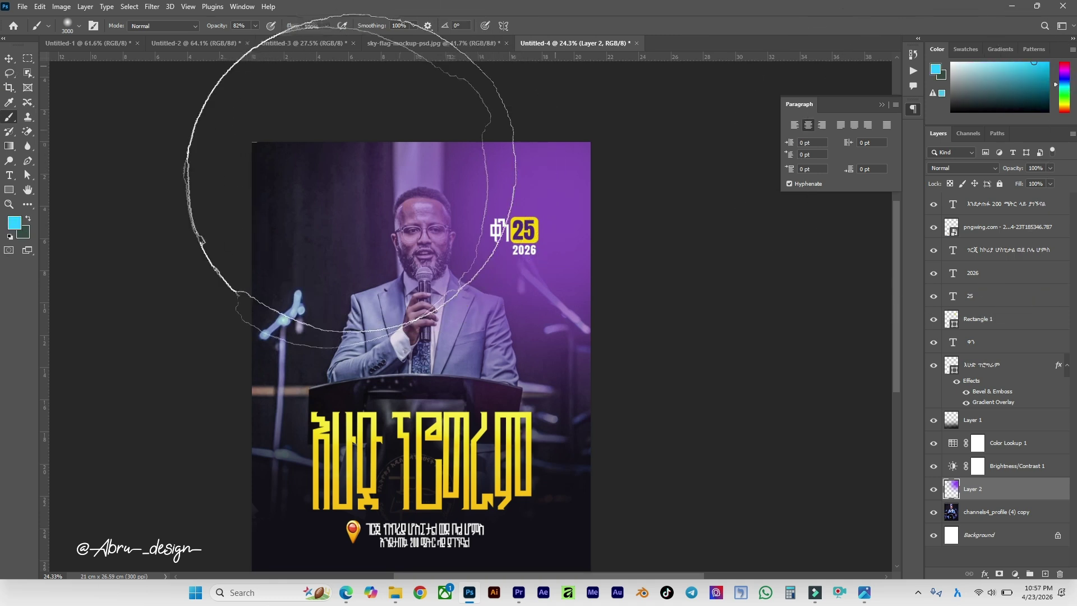
click(284, 181)
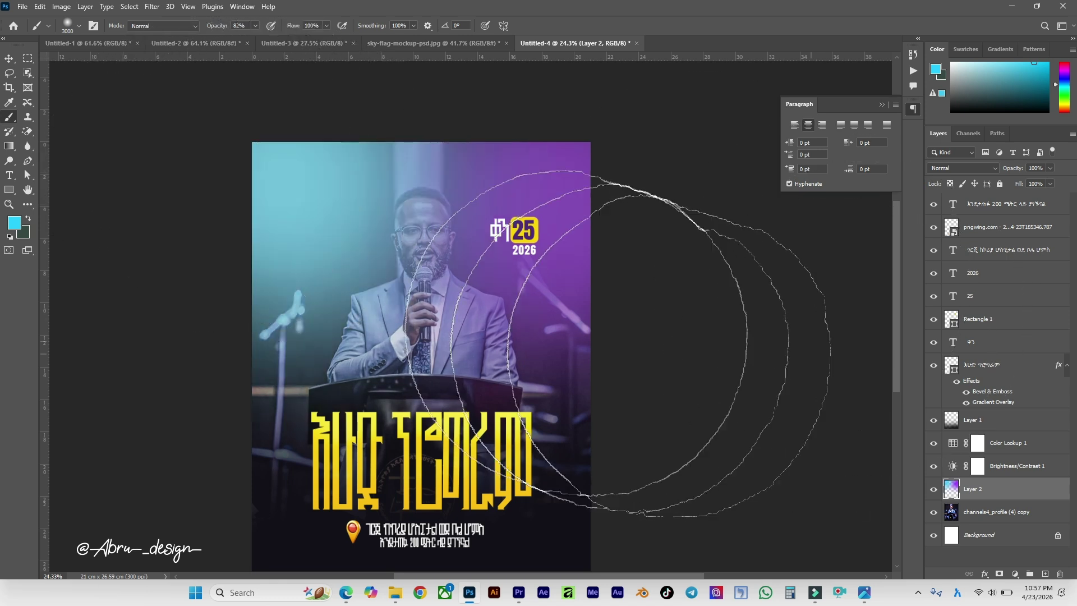
scroll(814, 420, down, 1)
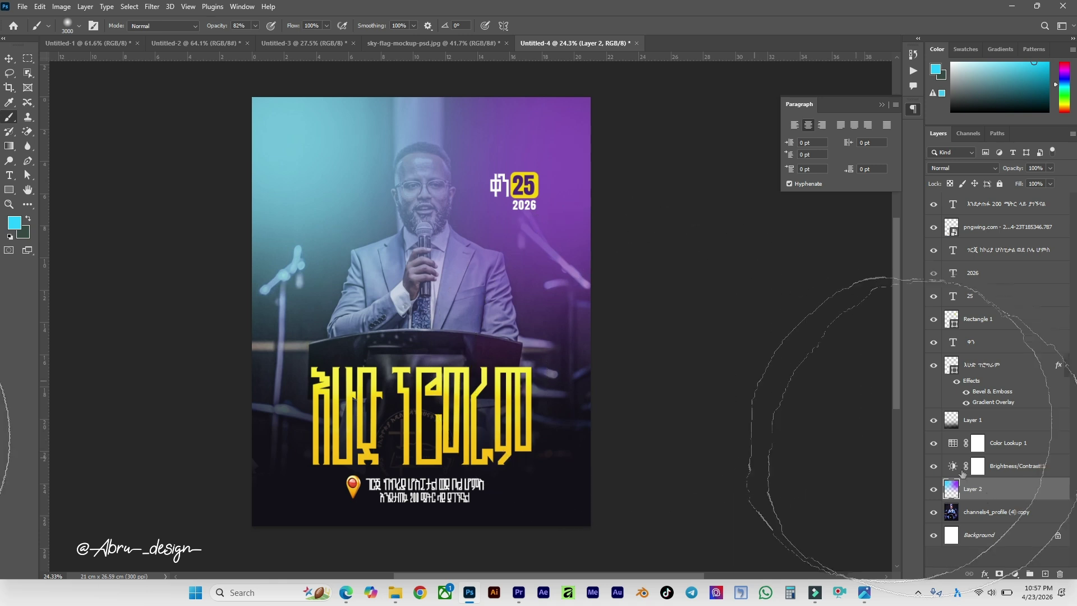
Add a layer mask to the glow layer and mask out the glow over the speaker with a large soft black brush.
click(999, 574)
scroll(443, 336, left, 1)
key(bracketleft)
key(bracketleft)
key(bracketleft)
key(bracketleft)
key(bracketleft)
key(bracketleft)
key(bracketleft)
key(bracketleft)
key(bracketleft)
key(bracketleft)
key(bracketleft)
key(bracketleft)
key(bracketleft)
key(bracketleft)
key(bracketleft)
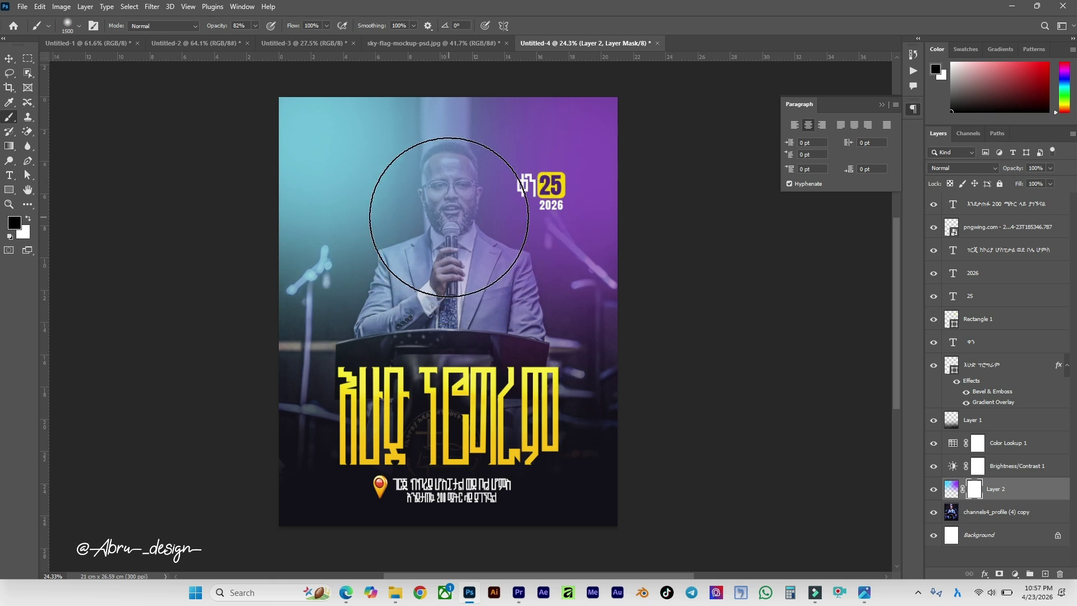
key(bracketleft)
click(450, 215)
mouse_move(452, 213)
mouse_down()
mouse_move(455, 279)
mouse_move(434, 318)
mouse_move(461, 299)
mouse_move(439, 297)
mouse_move(469, 298)
mouse_up()
Refine the glow mask over the speaker's face and suit with a 400 px black brush.
key(bracketleft)
key(bracketleft)
key(bracketleft)
key(bracketleft)
key(bracketleft)
key(bracketleft)
key(bracketleft)
key(bracketleft)
key(bracketleft)
key(bracketleft)
key(bracketleft)
mouse_move(443, 172)
mouse_down()
mouse_move(452, 172)
mouse_move(449, 268)
mouse_move(489, 299)
mouse_up()
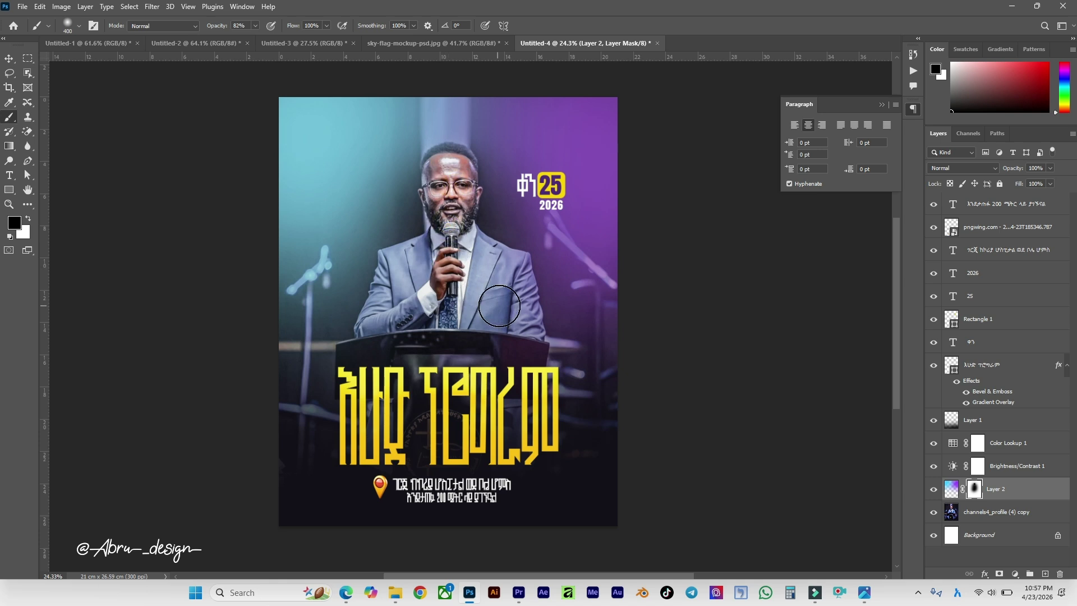
scroll(520, 291, down, 2)
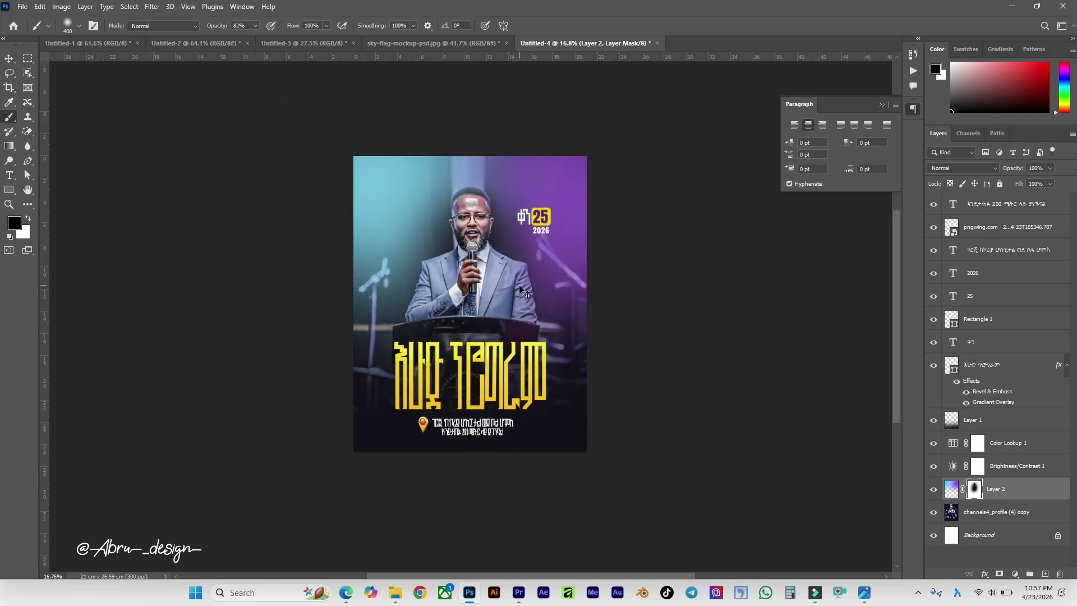
scroll(521, 291, up, 3)
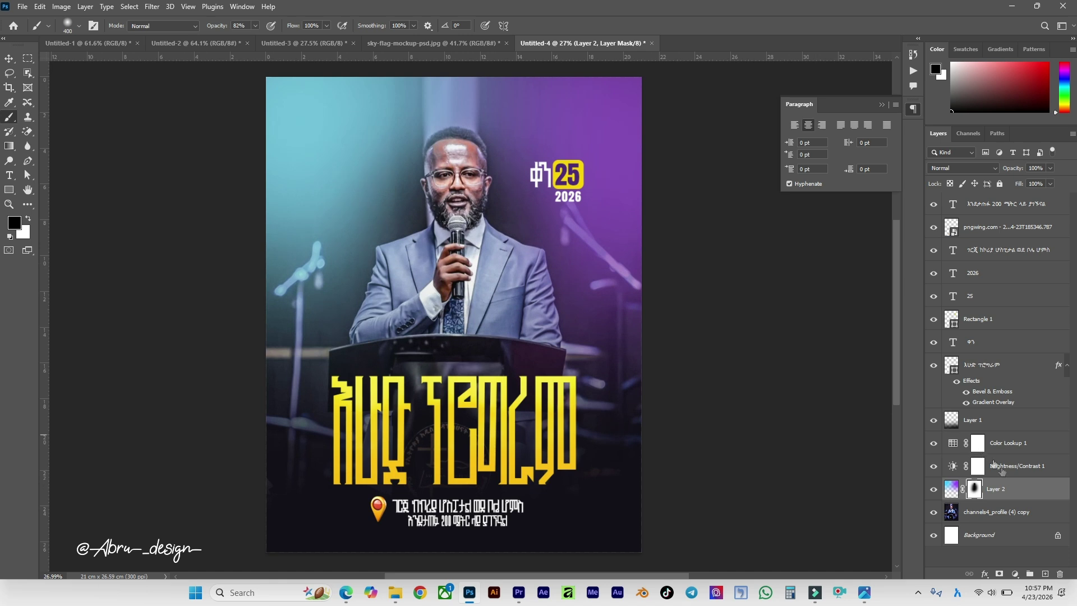
Move the glow layer between the Color Lookup and Brightness/Contrast adjustment layers.
drag(1031, 491, 1028, 432)
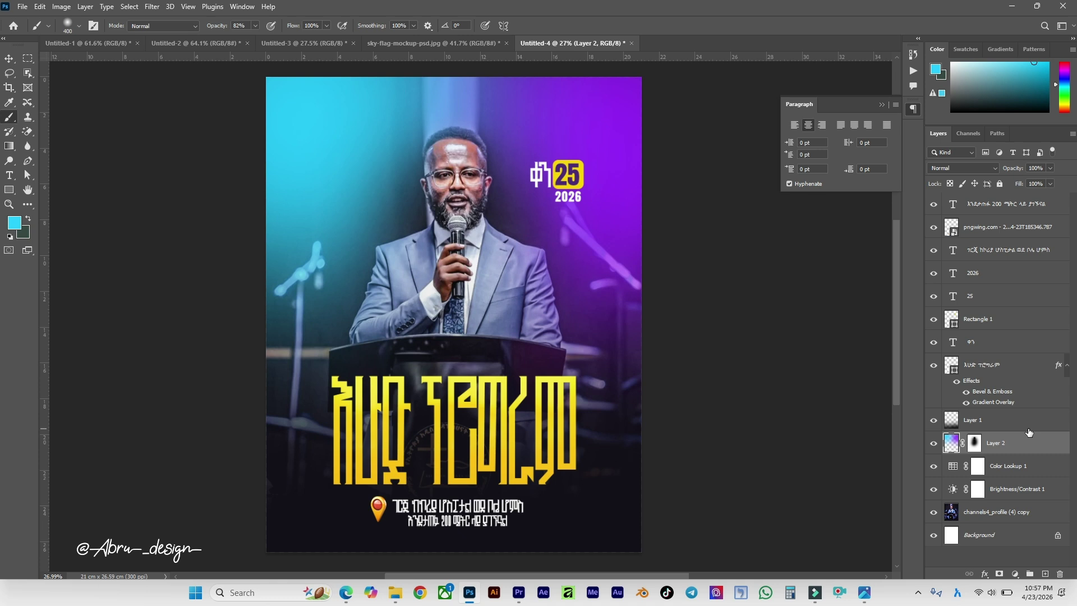
drag(1044, 443, 1043, 474)
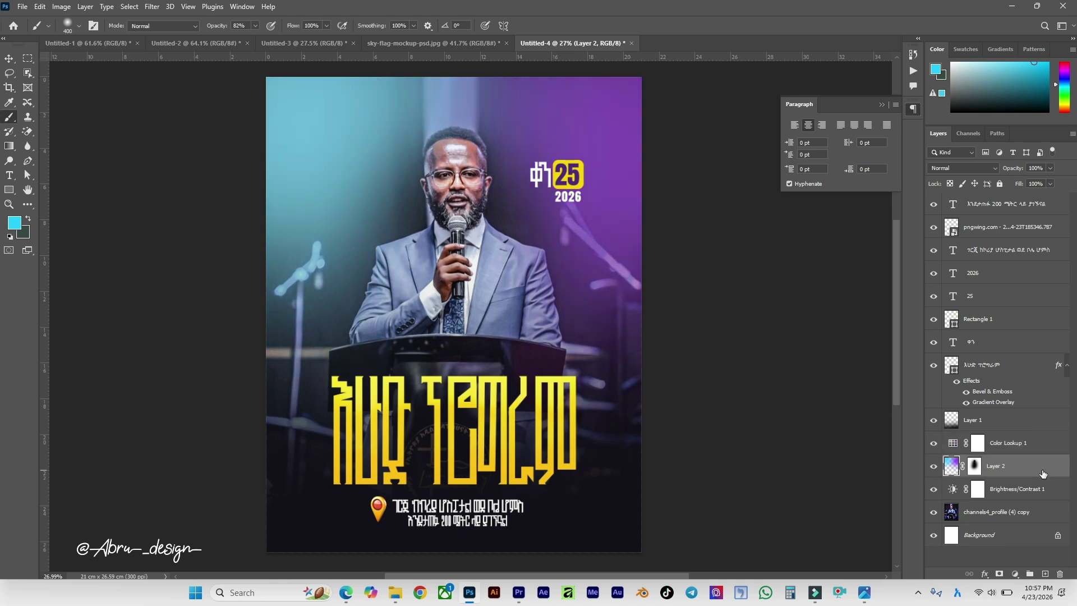
scroll(363, 231, down, 2)
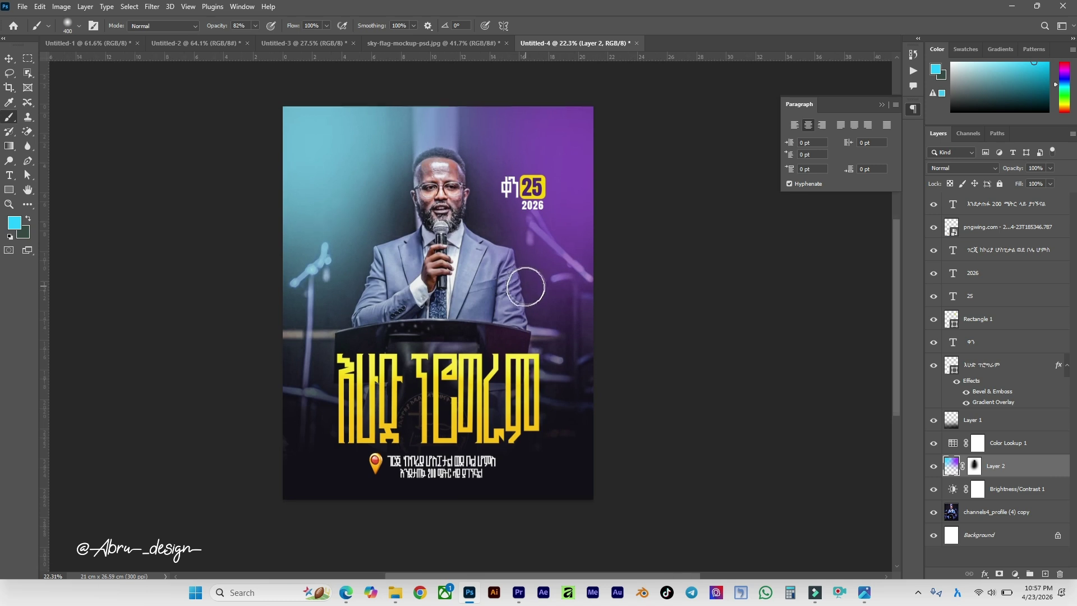
Add a centred text line reading "# marcil tv world wide" above the speaker's head near the poster's upper edge.
scroll(442, 139, up, 3)
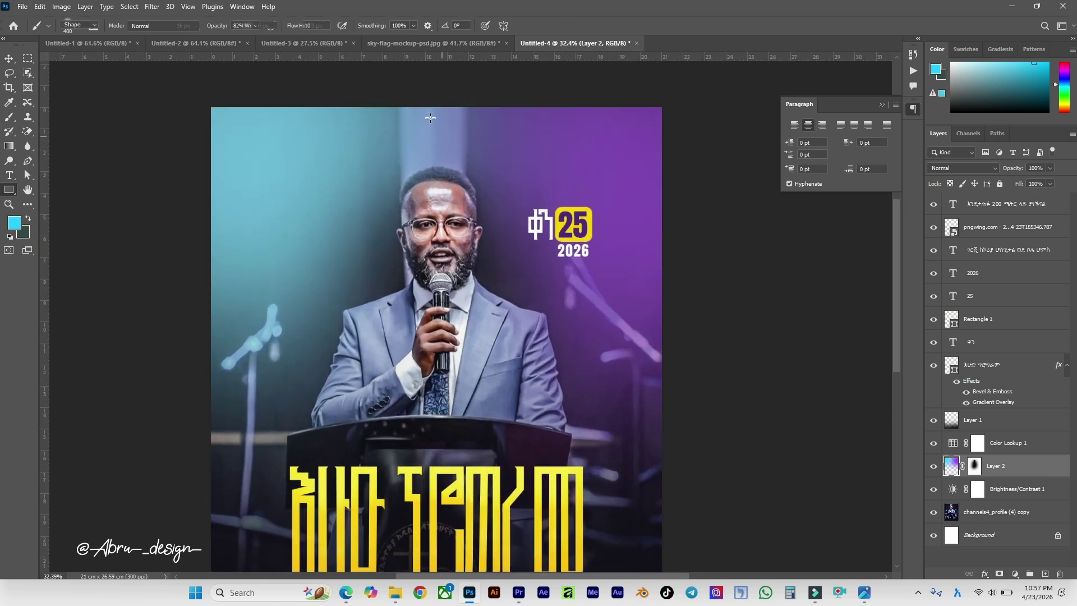
key(u)
scroll(416, 125, up, 1)
drag(9, 175, 73, 176)
scroll(443, 137, up, 1)
scroll(444, 136, up, 1)
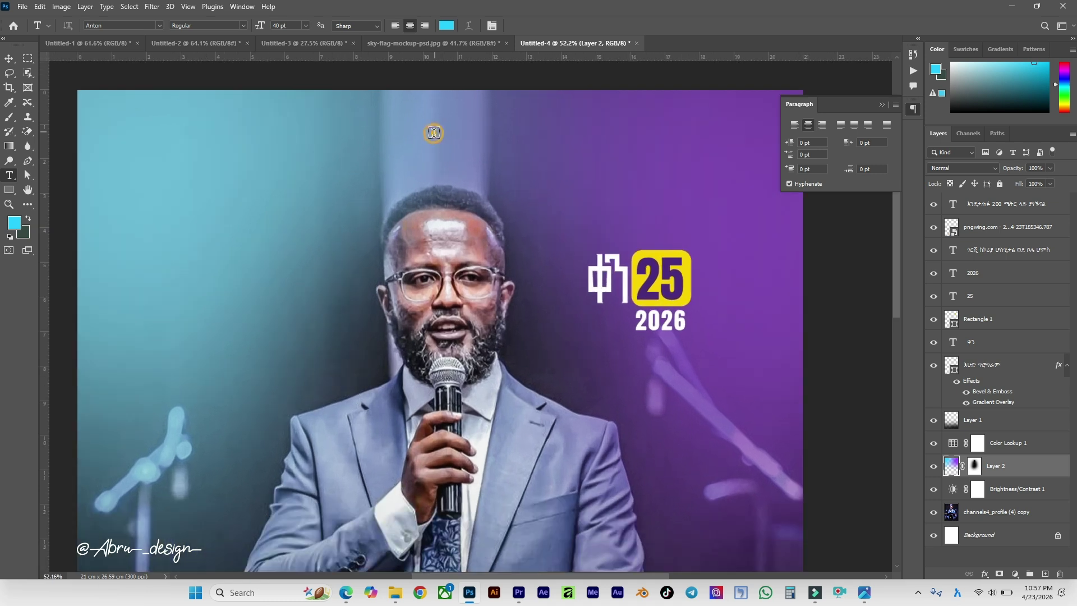
click(441, 134)
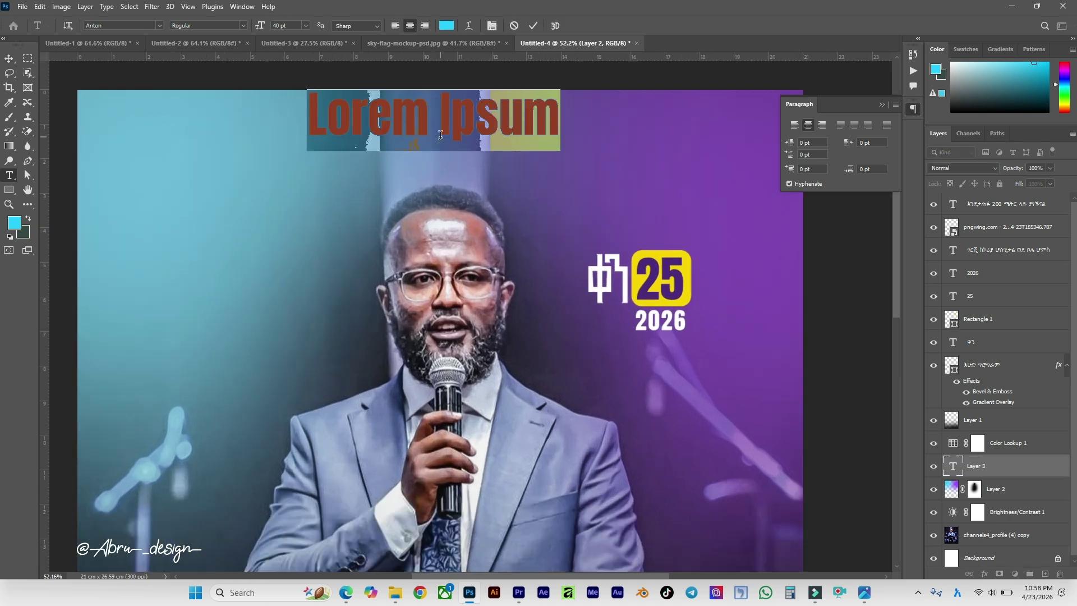
key(BackSpace)
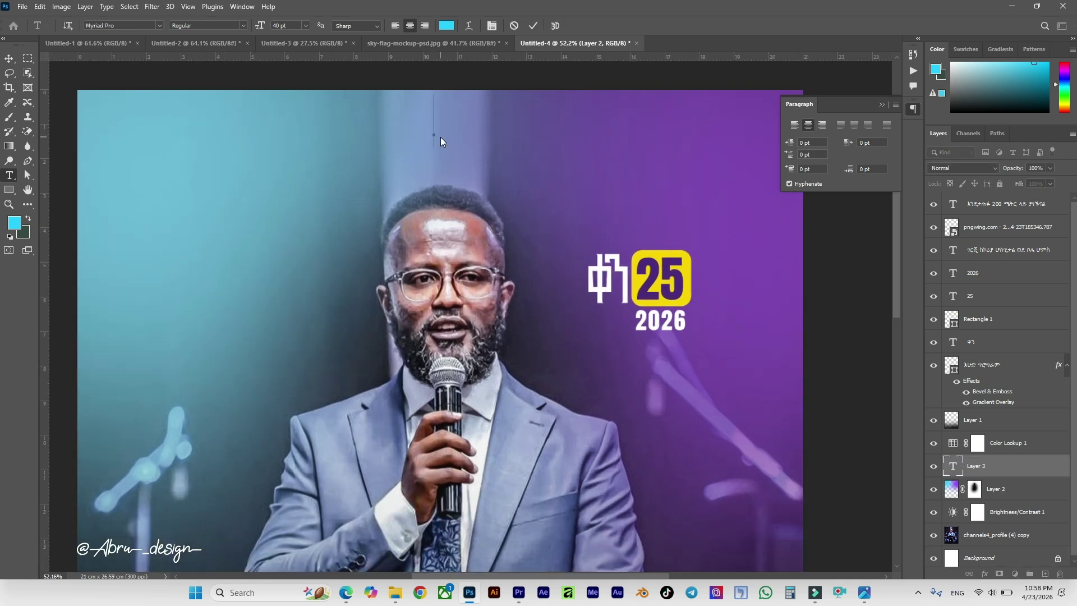
text(# marci)
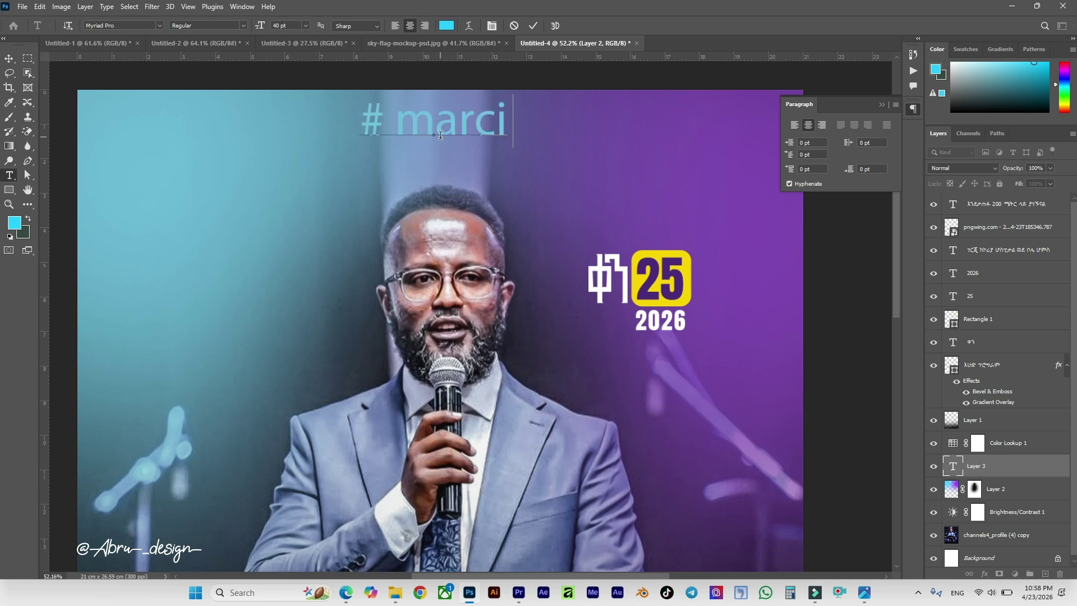
text(l tv worl)
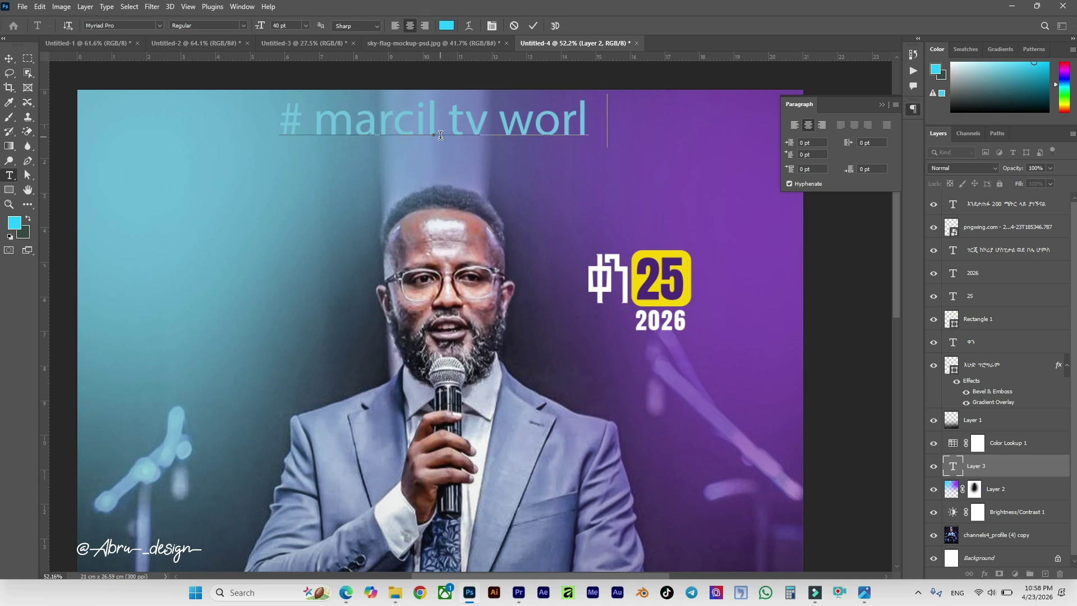
text(d wide)
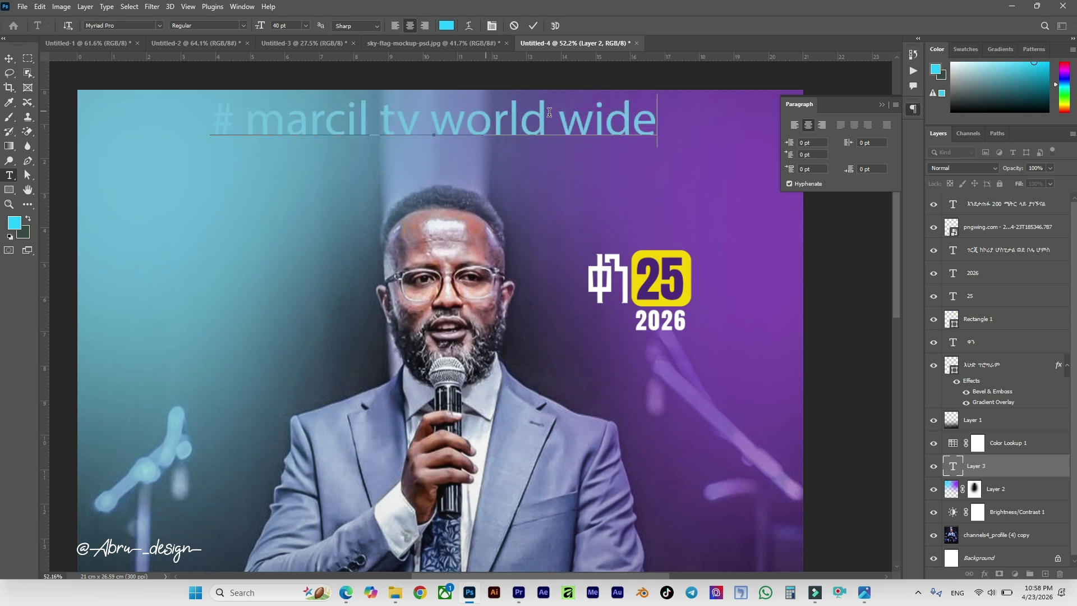
Change the colour of the whole hashtag text to white (ffffff).
key(ctrl+a)
click(446, 25)
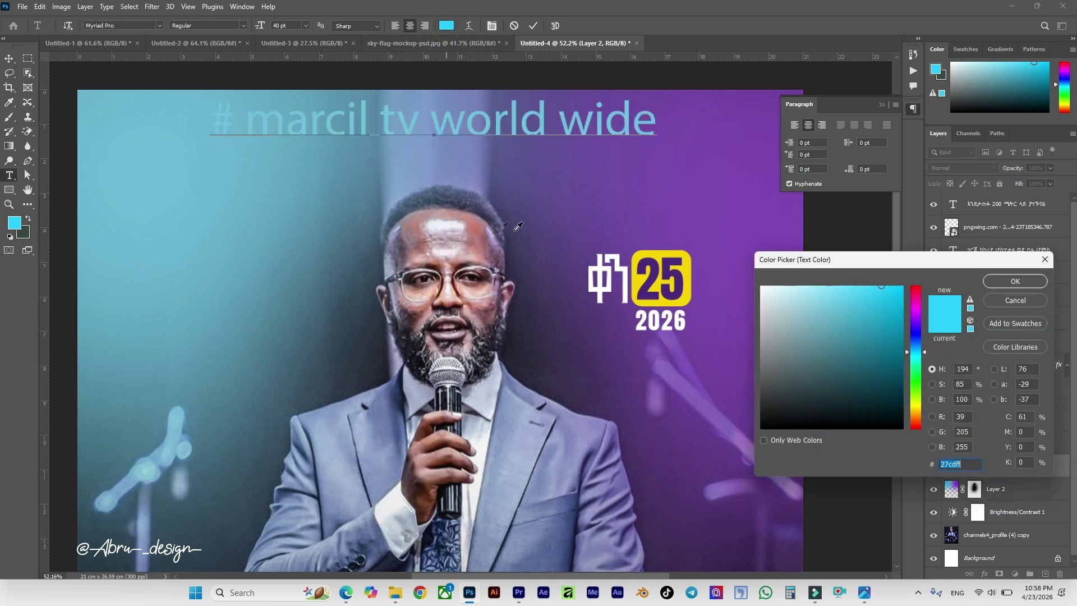
text(ffffff)
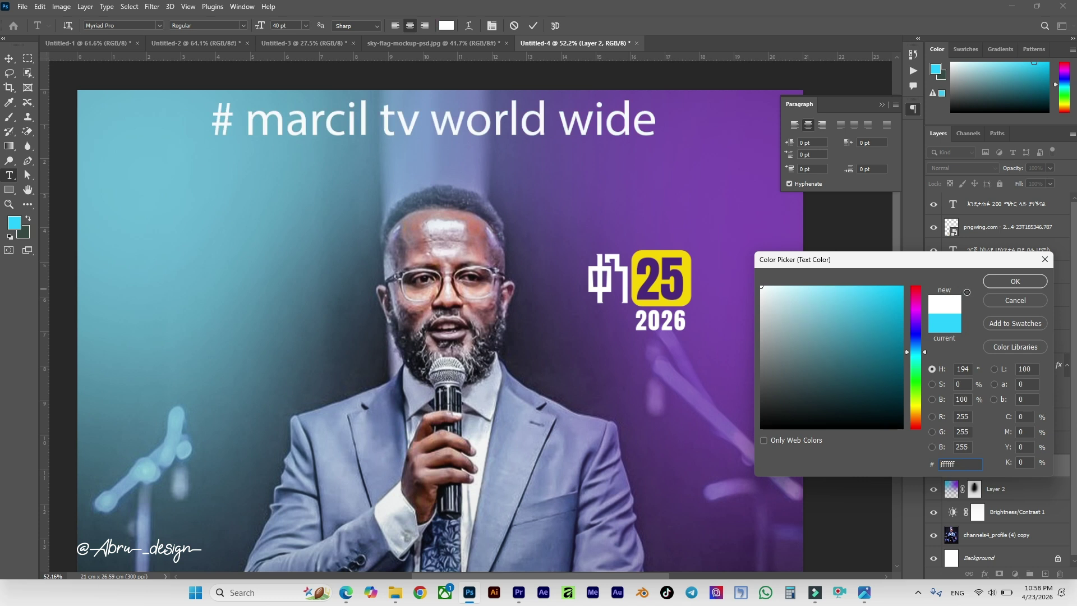
click(1015, 281)
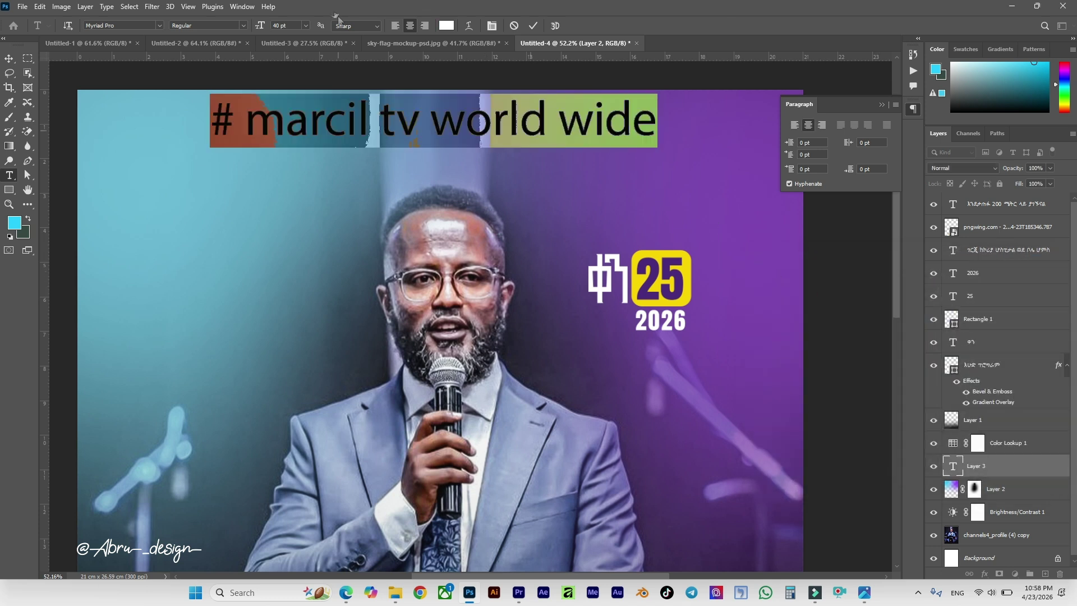
Reduce the hashtag's text size to 29 pt.
click(292, 26)
key(Down)
key(Down)
key(Down)
key(Down)
key(Down)
key(Down)
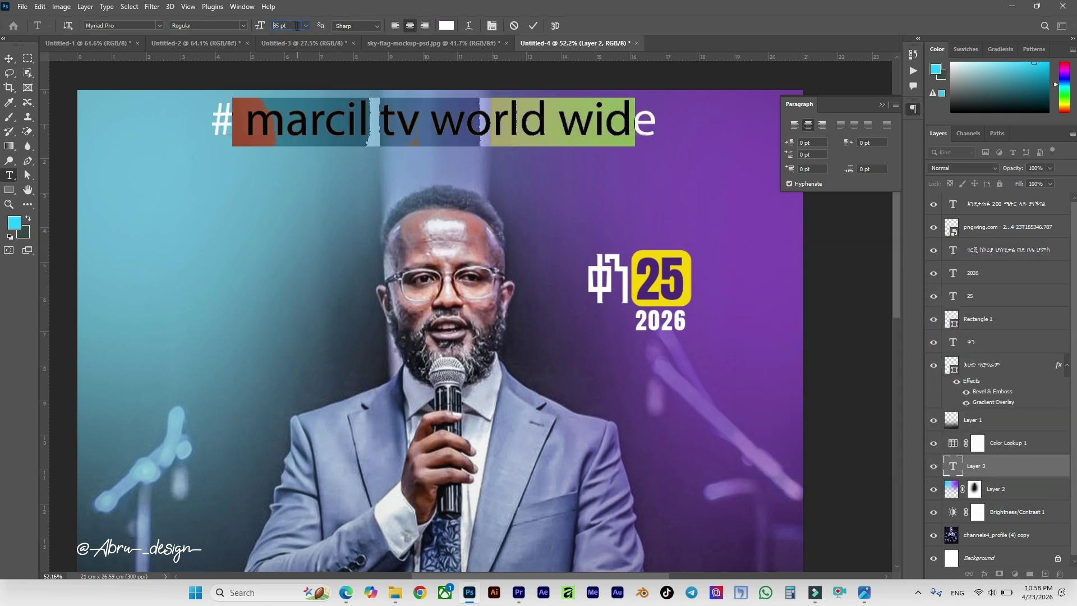
key(Down)
key(Down)
key(Down)
key(Down)
key(Down)
Set the hashtag in the Mona Sans Light font and apply the All Caps type option.
click(133, 26)
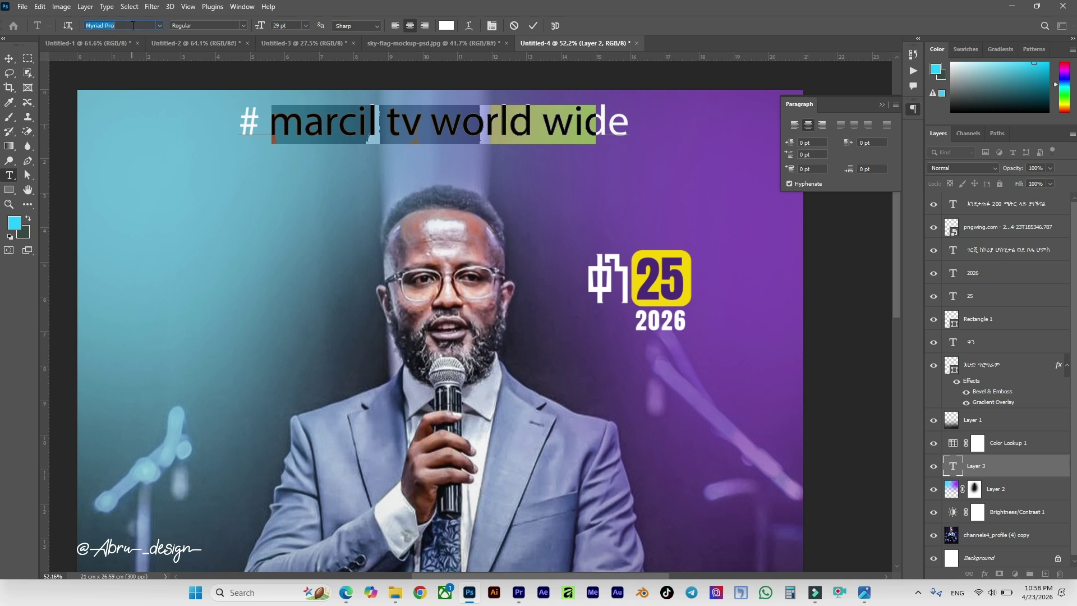
text(mona)
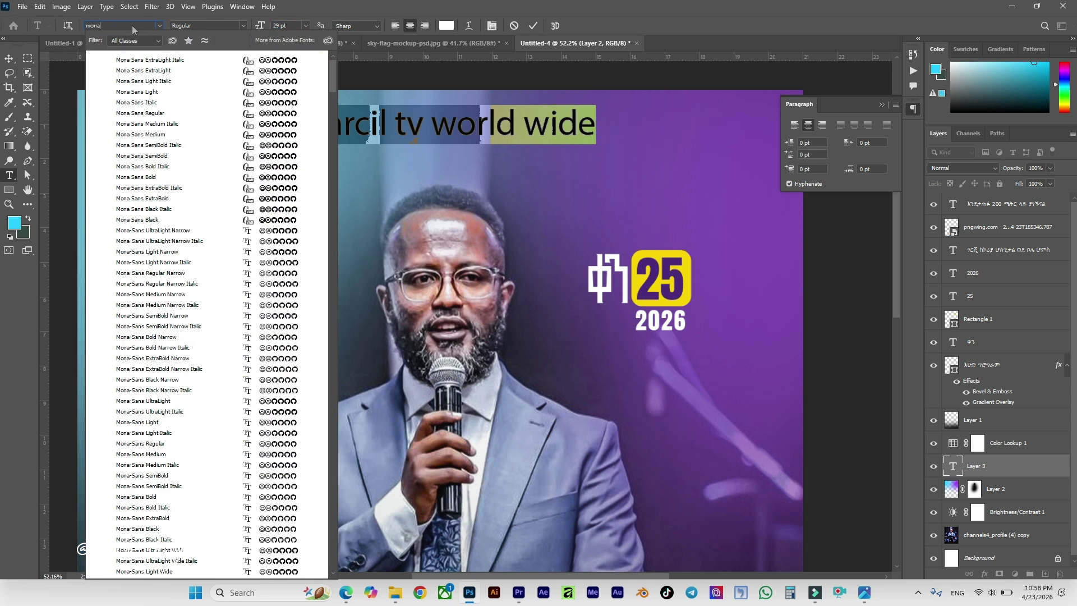
click(163, 93)
click(809, 128)
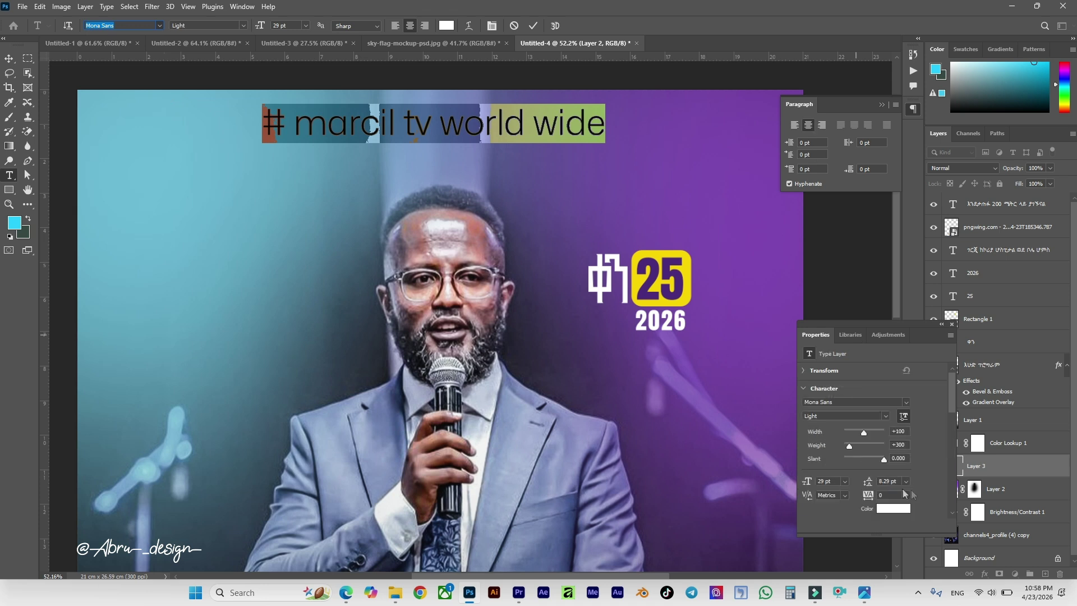
scroll(850, 490, down, 2)
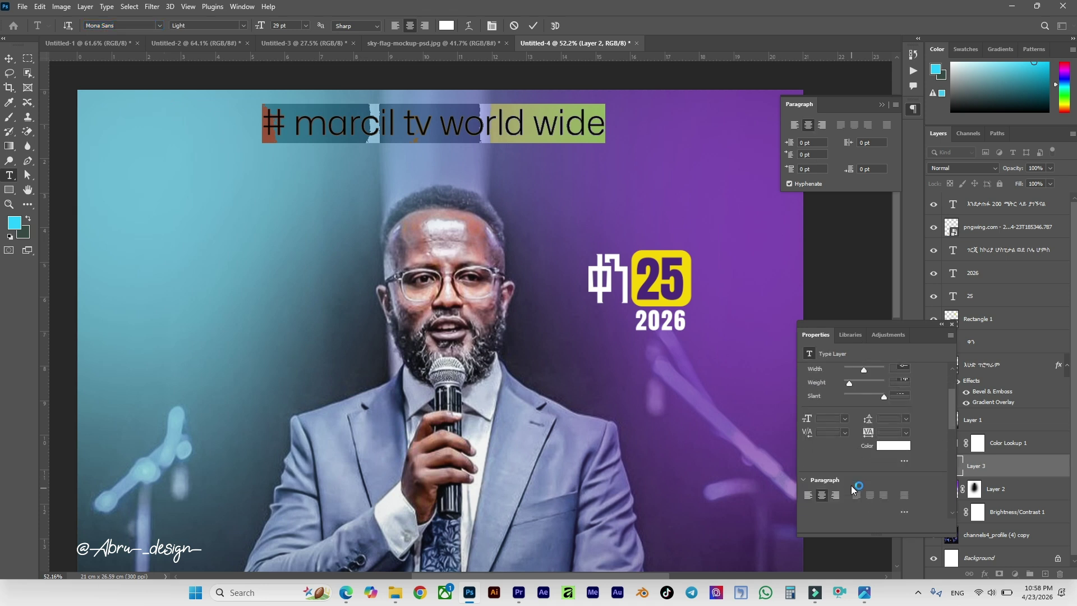
scroll(849, 484, down, 2)
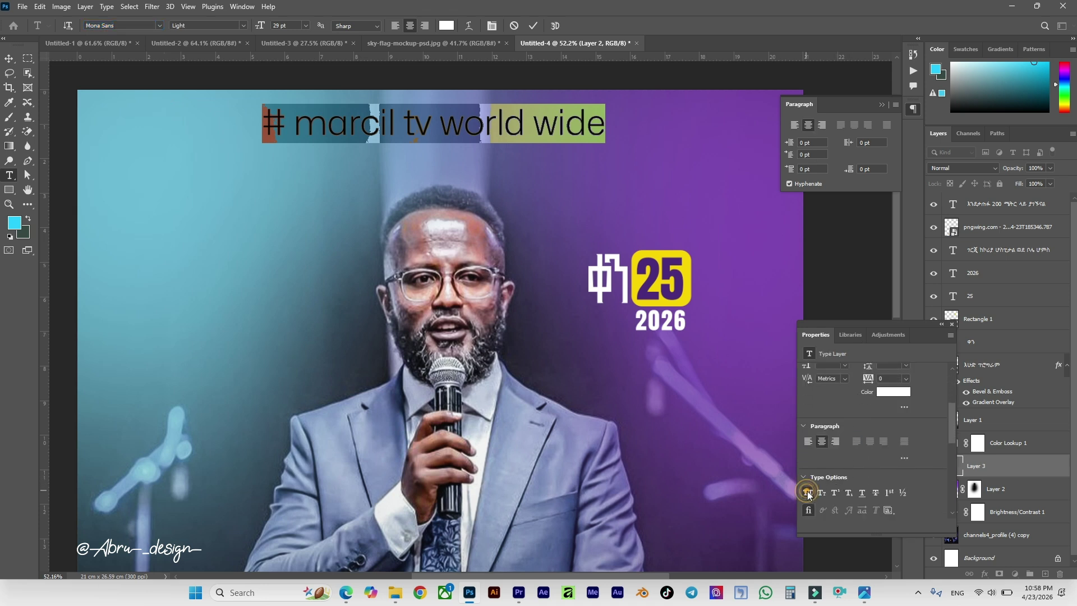
click(806, 493)
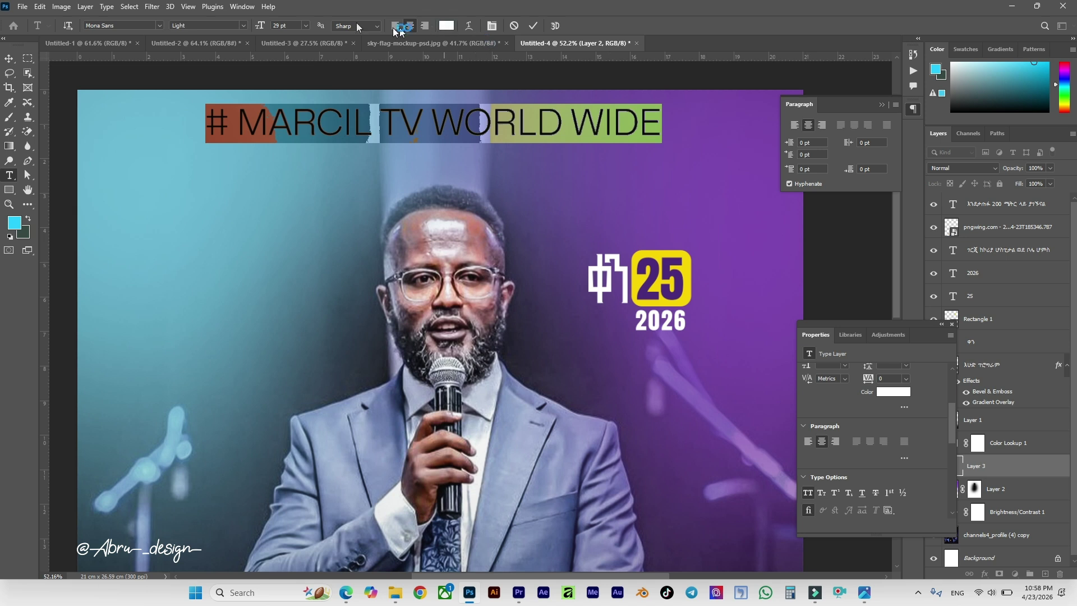
Set the hashtag's text size to 17 pt and commit the text.
click(291, 28)
scroll(292, 28, down, 3)
scroll(292, 28, down, 8)
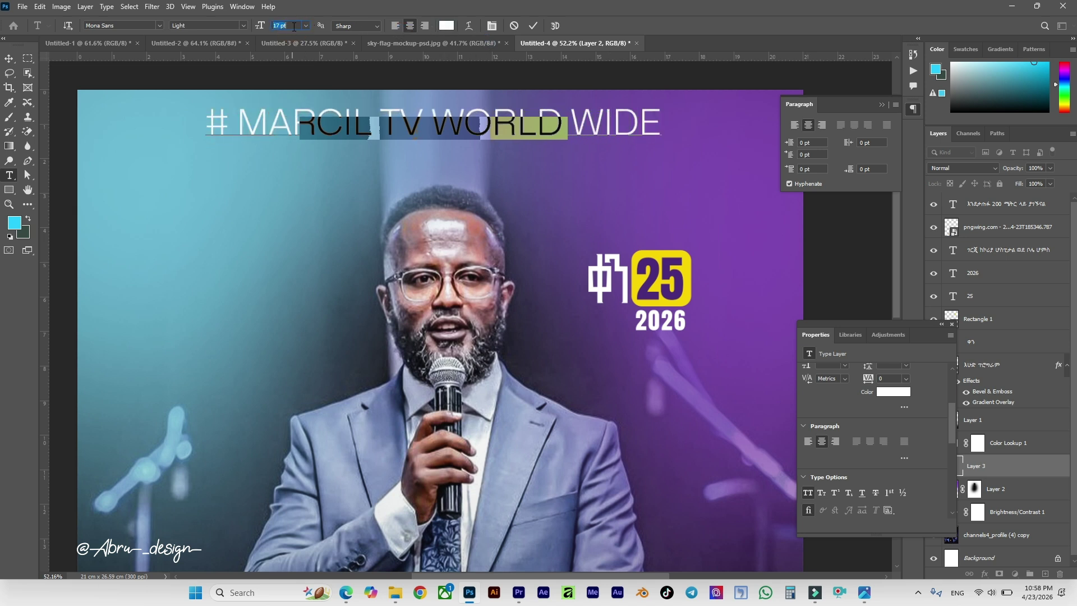
scroll(293, 28, down, 1)
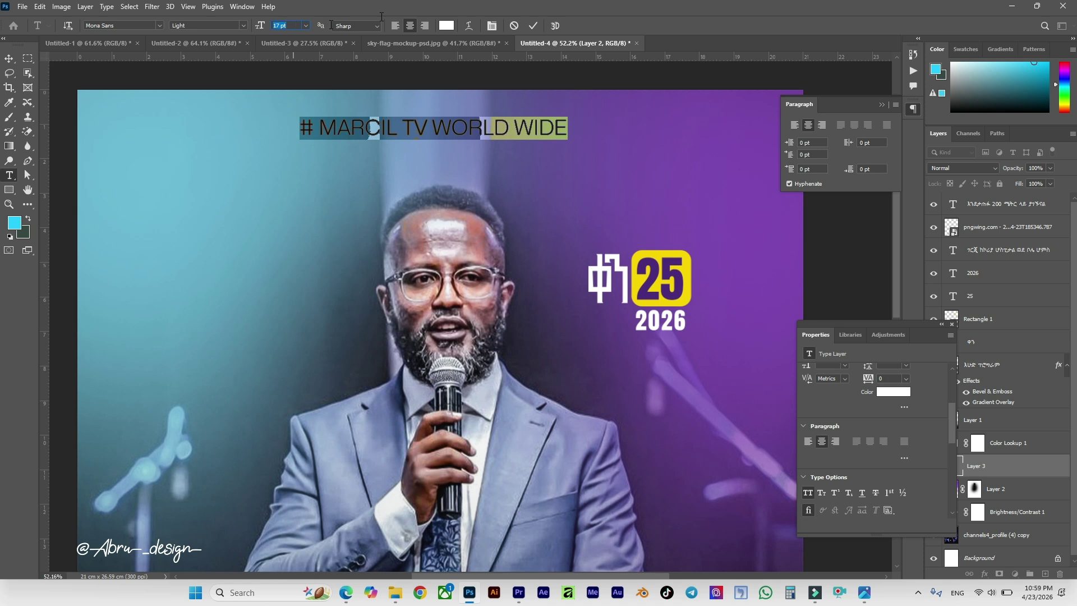
click(533, 25)
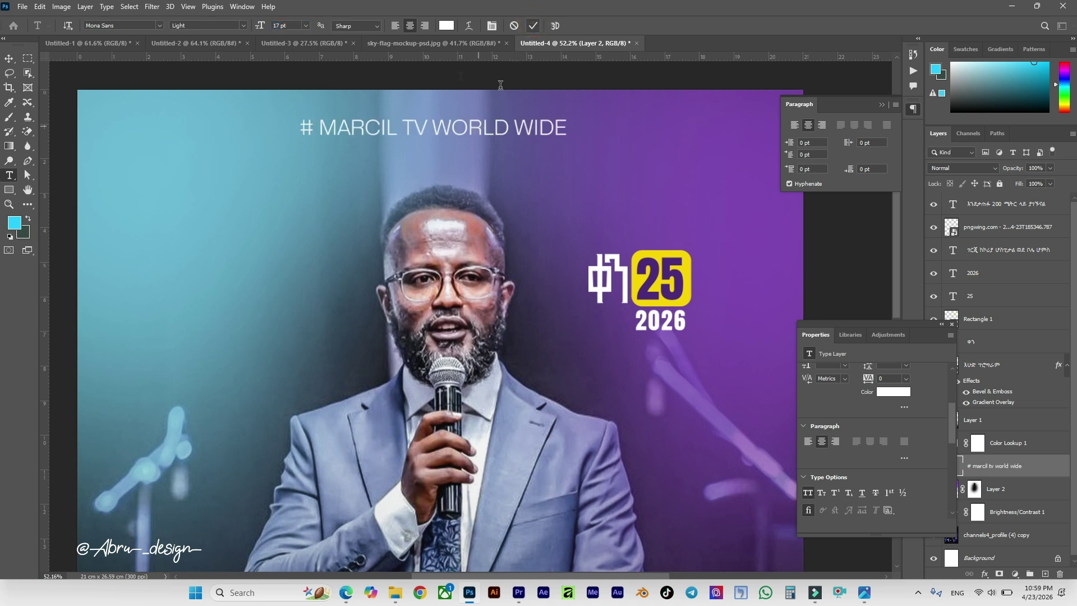
Reposition the hashtag so it sits centred above the speaker's head at the poster's upper edge.
click(9, 59)
drag(390, 138, 418, 137)
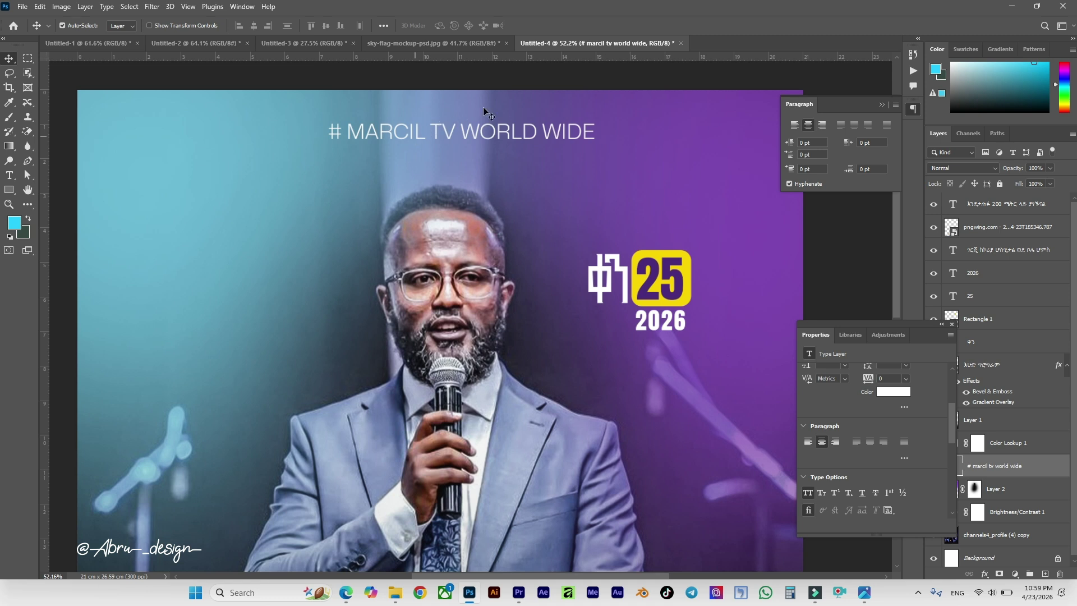
scroll(483, 109, down, 5)
drag(499, 119, 491, 119)
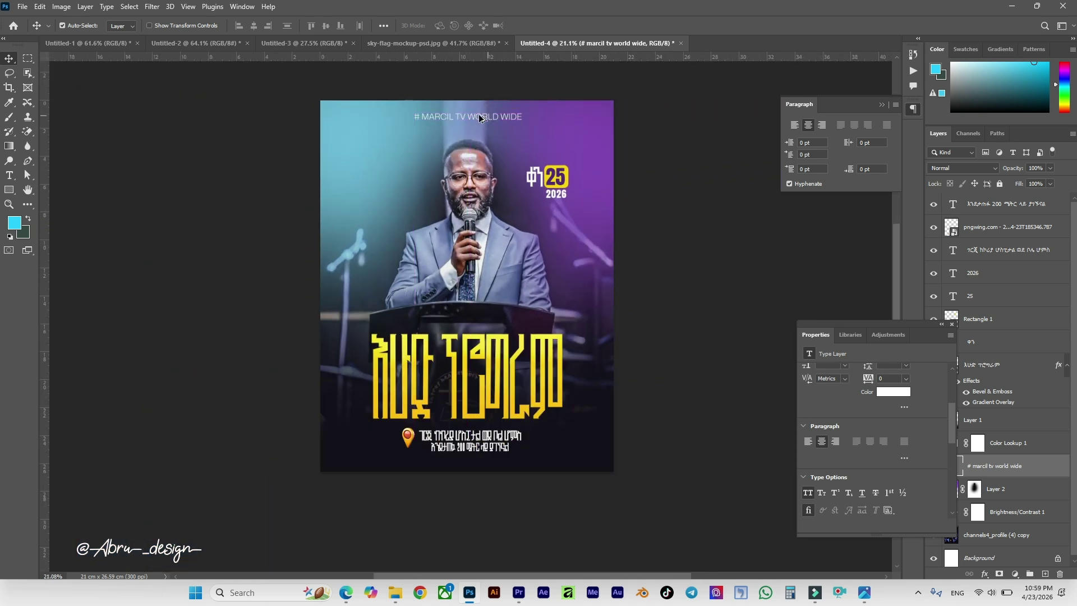
Change the "# MARCIL TV" part of the hashtag to the Bold style, keeping "WORLD WIDE" light, and commit the text.
scroll(482, 116, up, 5)
double_click(443, 121)
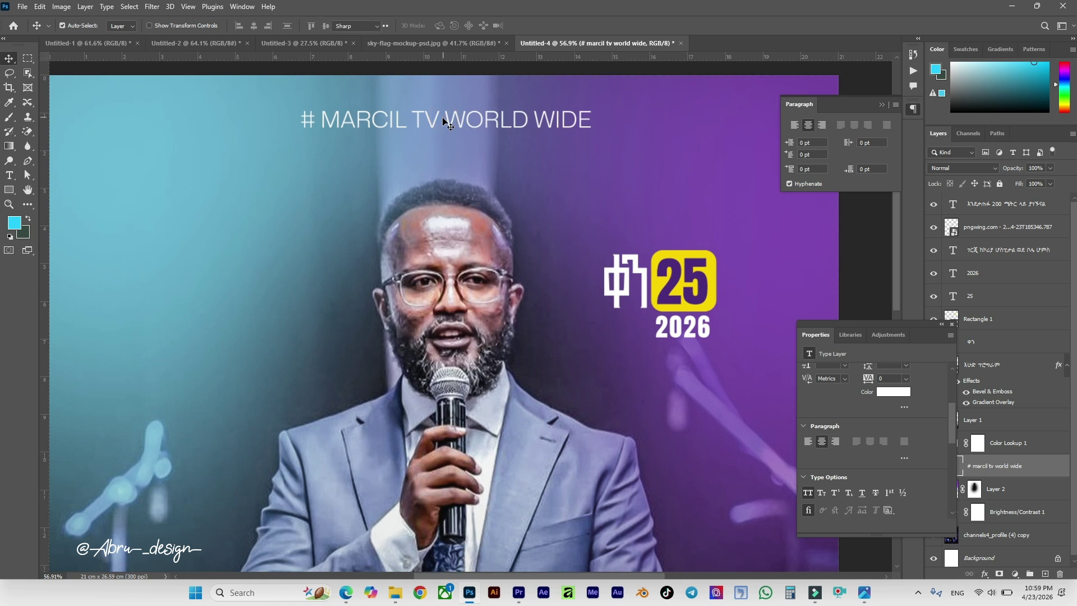
drag(443, 118, 276, 77)
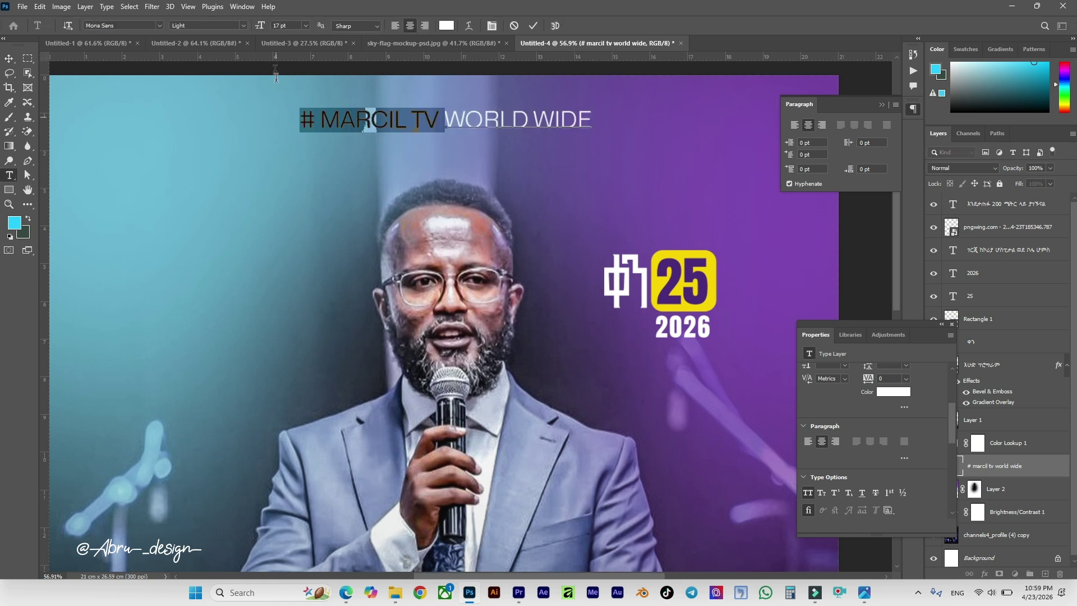
click(243, 25)
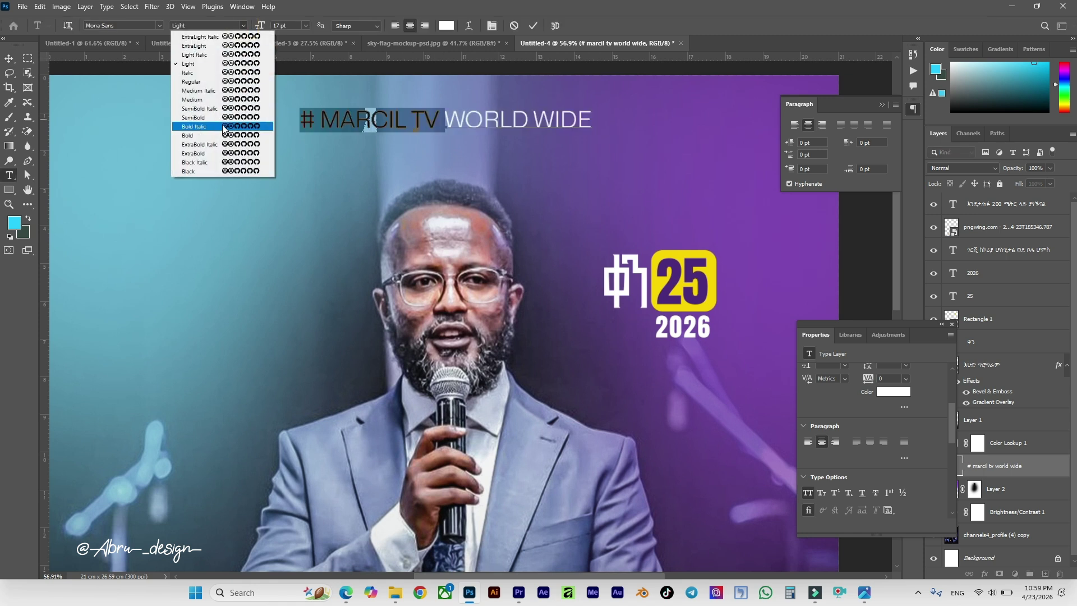
click(221, 135)
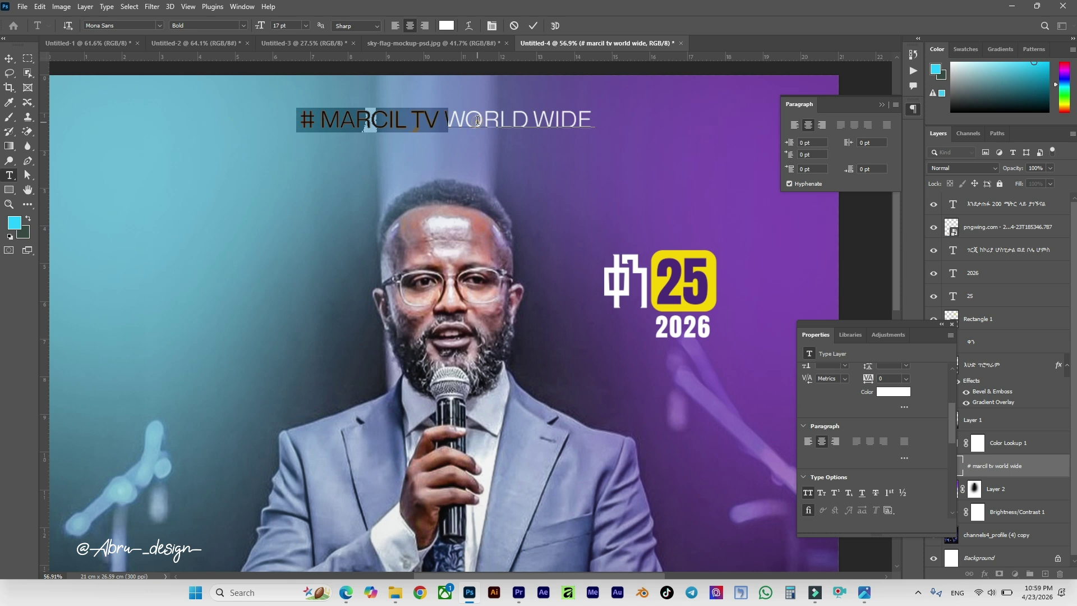
click(477, 120)
scroll(488, 104, down, 5)
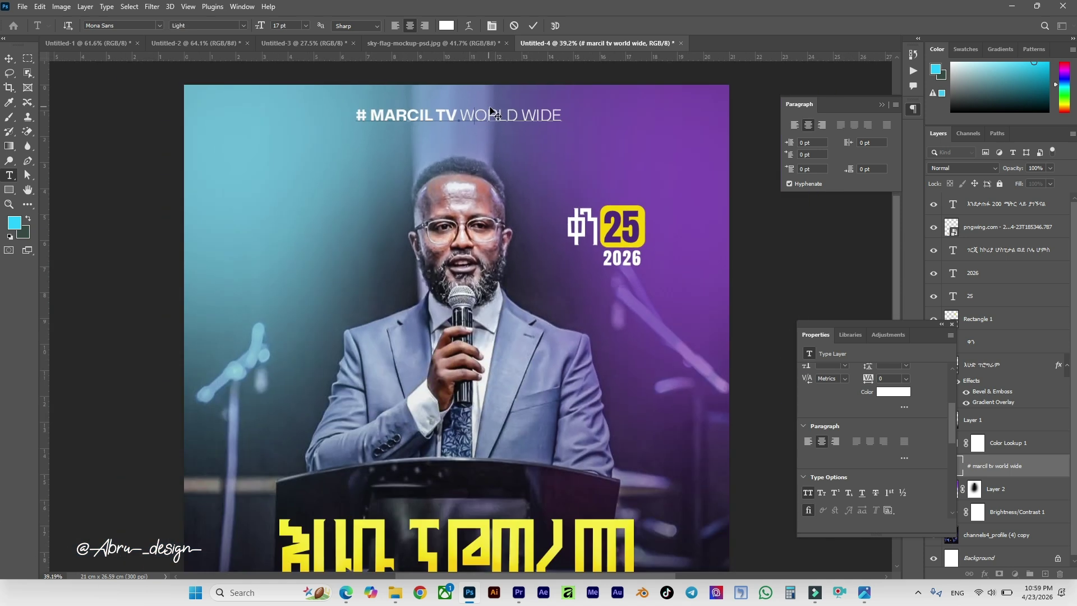
click(533, 26)
key(v)
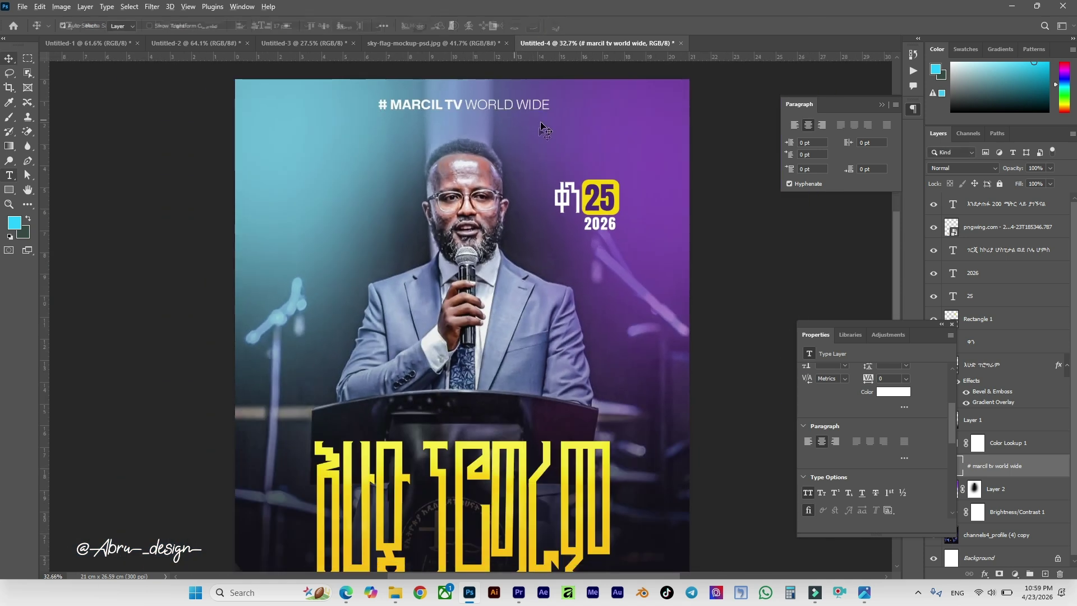
scroll(518, 119, down, 2)
scroll(485, 170, down, 4)
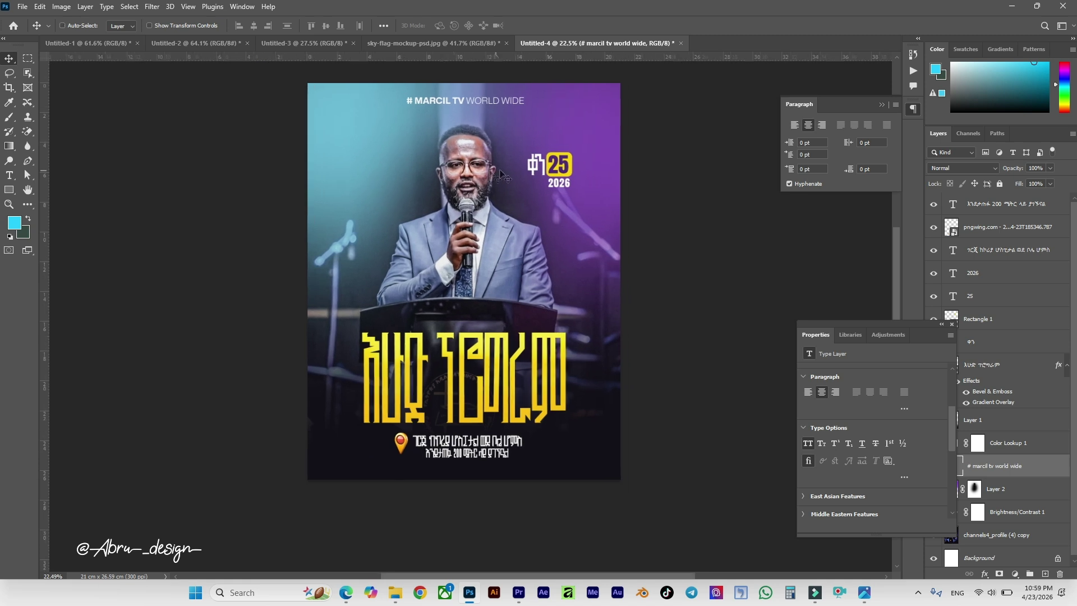
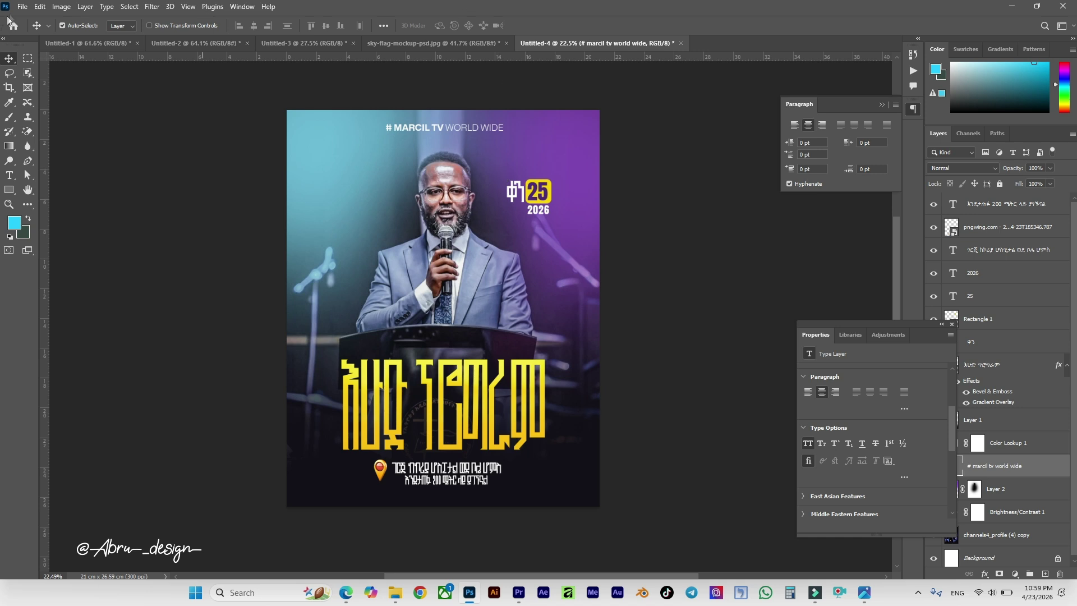
Export the poster with Save for Web as a PNG-24 in Downloads, named "Marcil tv world wide 001".
click(22, 6)
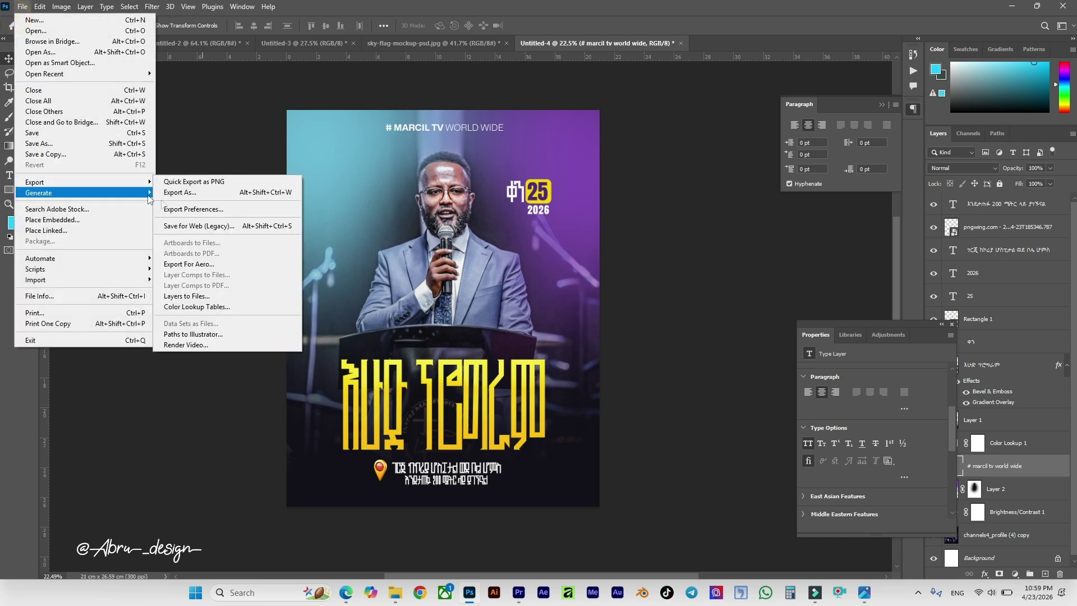
click(200, 229)
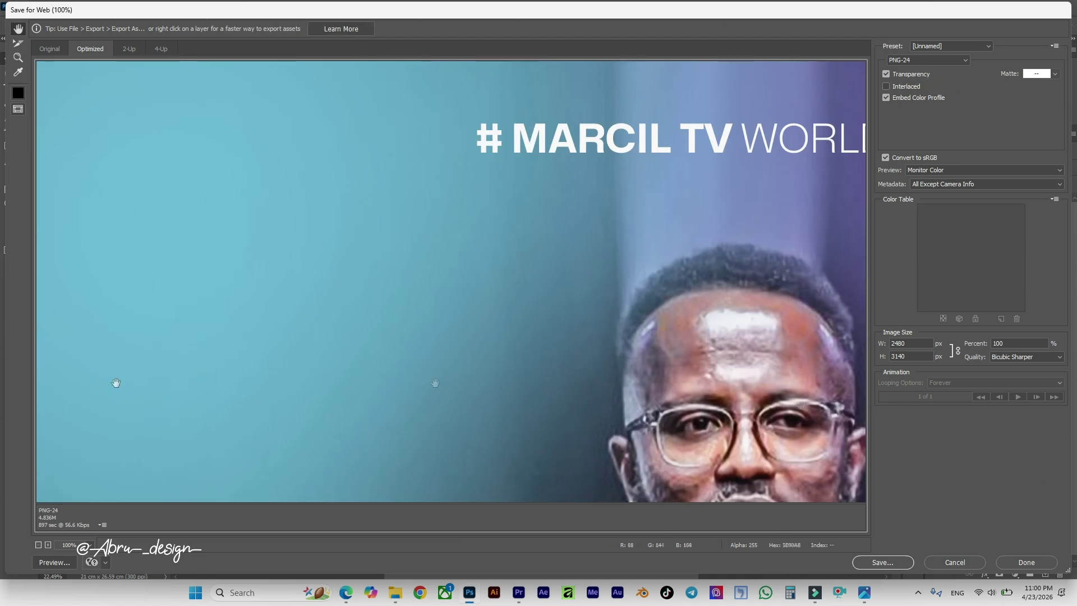
click(83, 550)
click(95, 521)
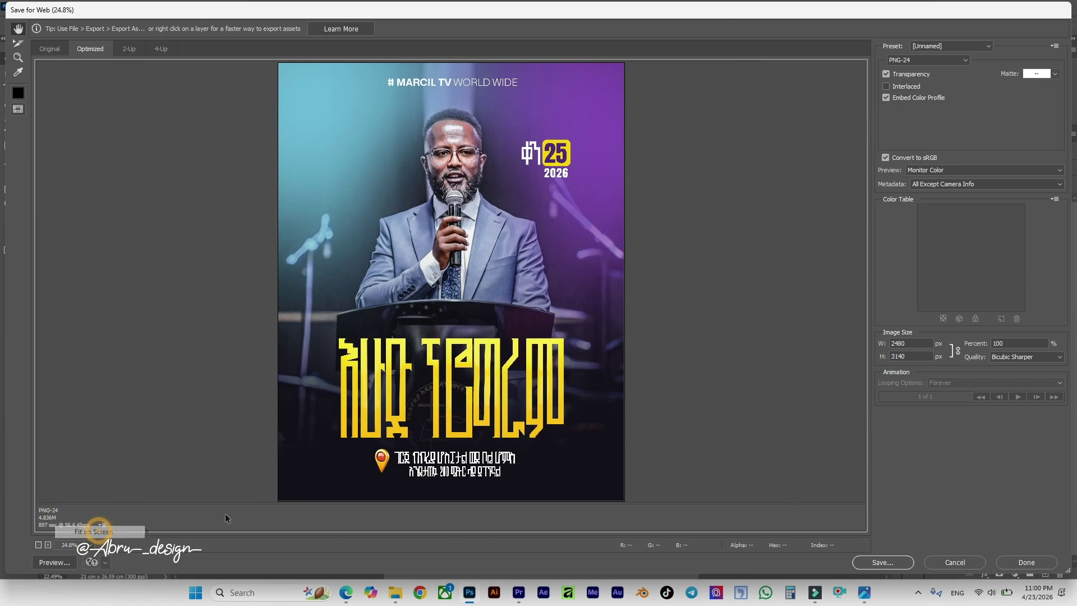
click(882, 563)
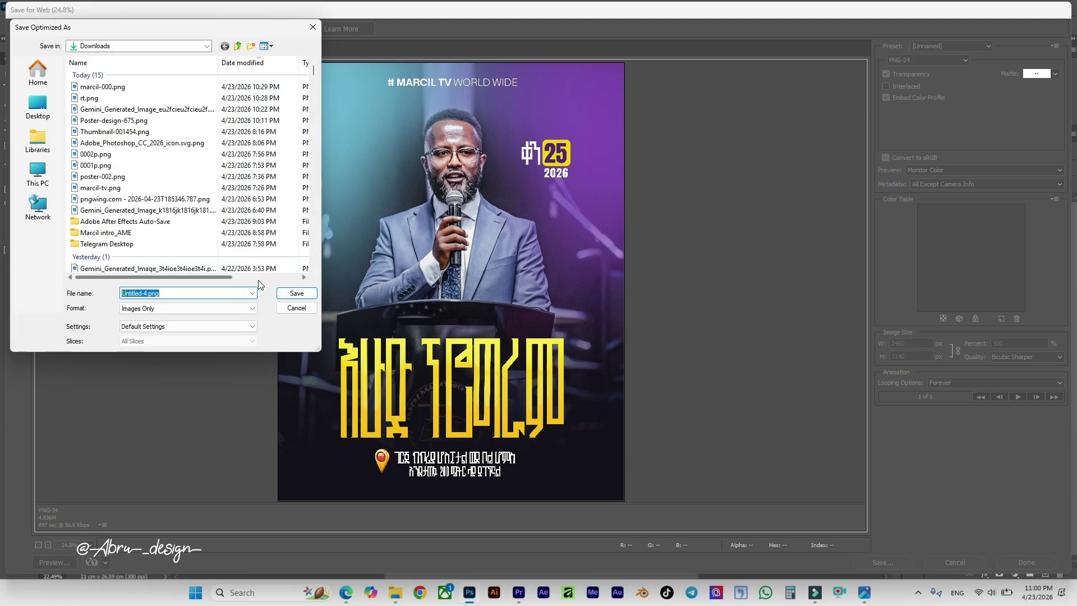
text(Mar)
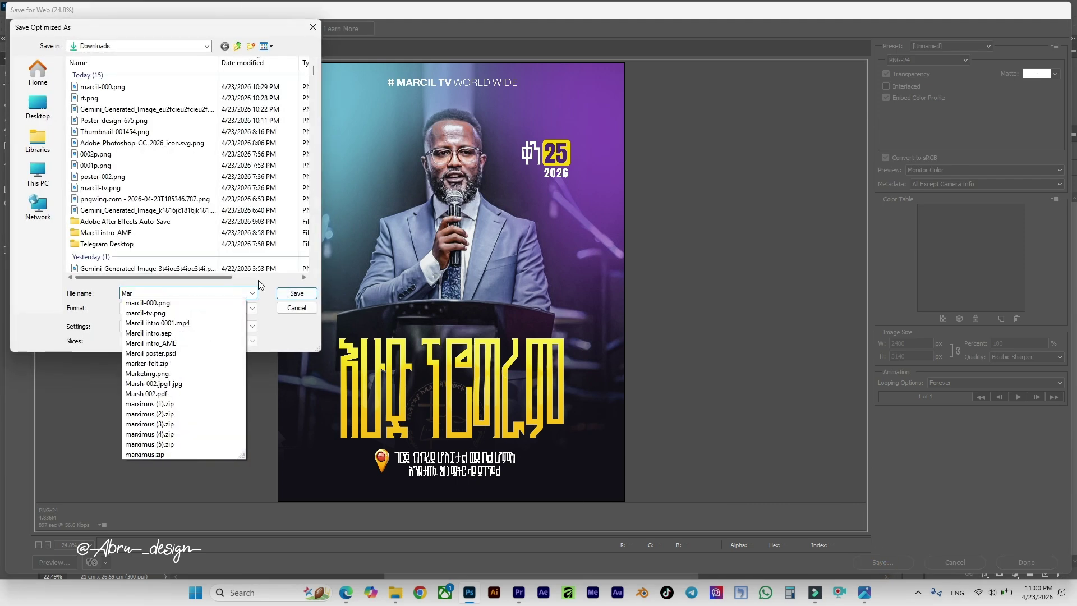
text(cil tv )
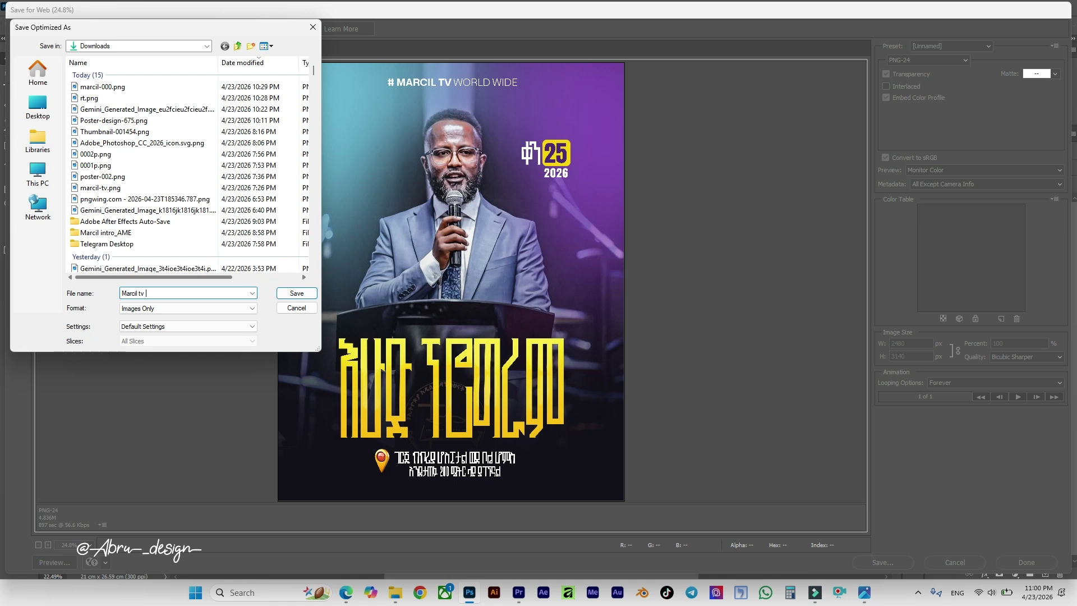
text(world wide 0)
key(Return)
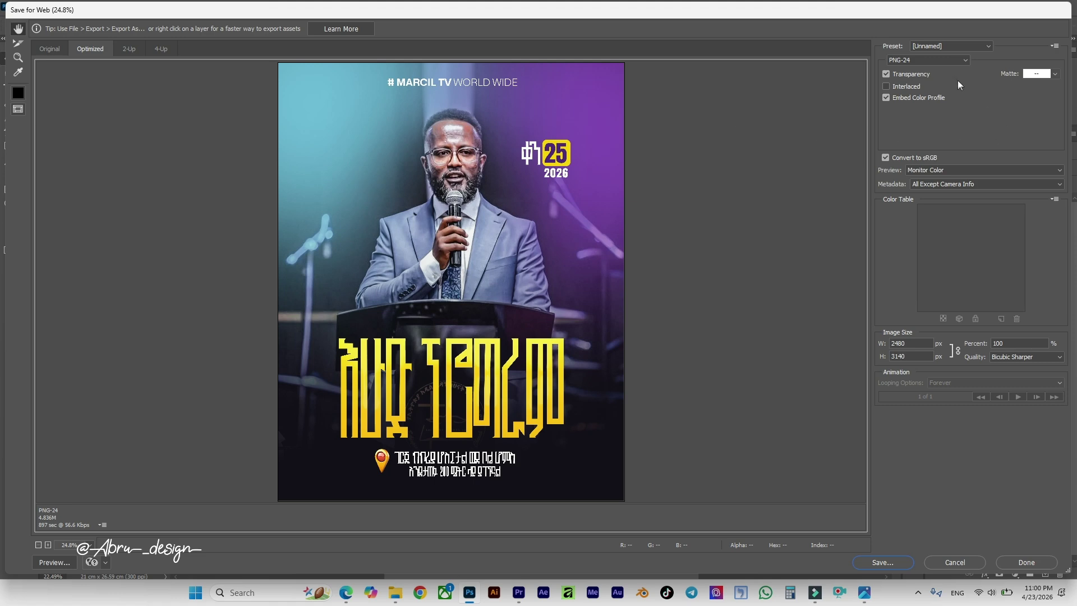
Switch to the Edge browser, search Google for "gemini ai" and open the Google Gemini site.
click(396, 592)
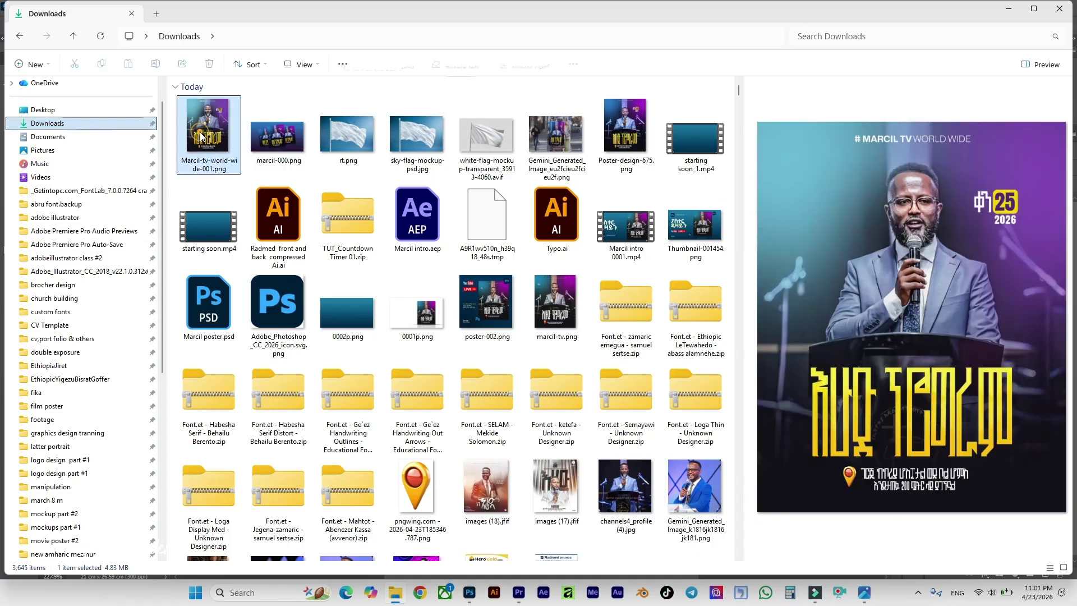
click(346, 592)
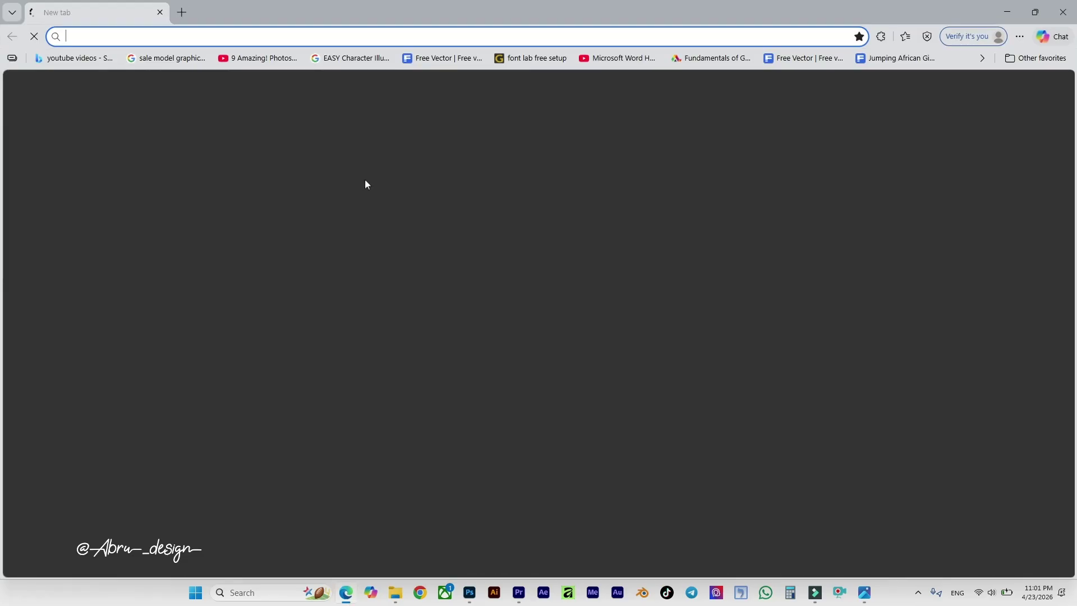
click(348, 189)
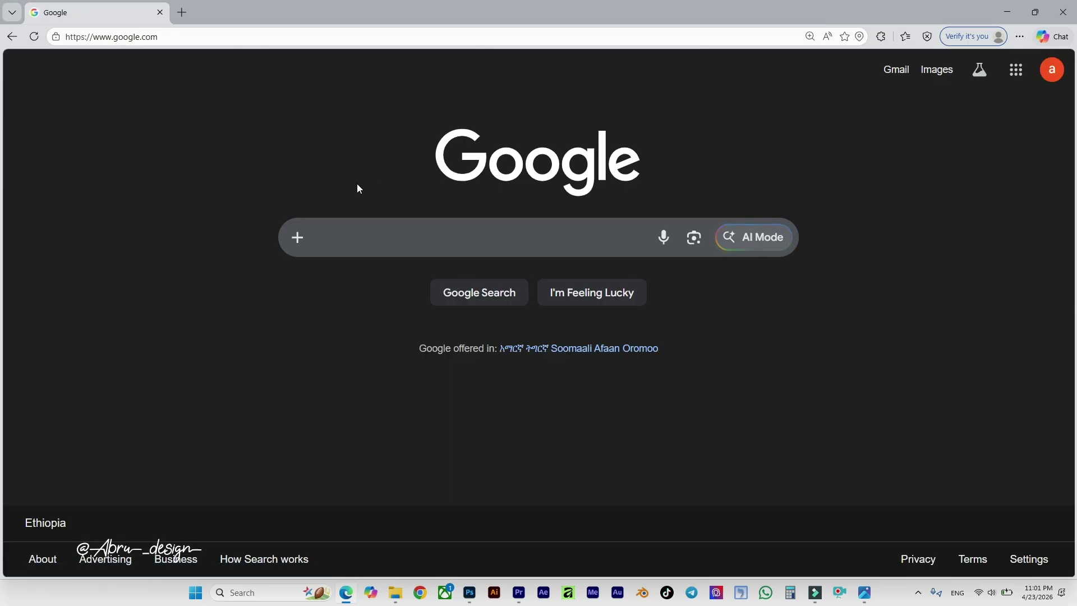
text(gemini)
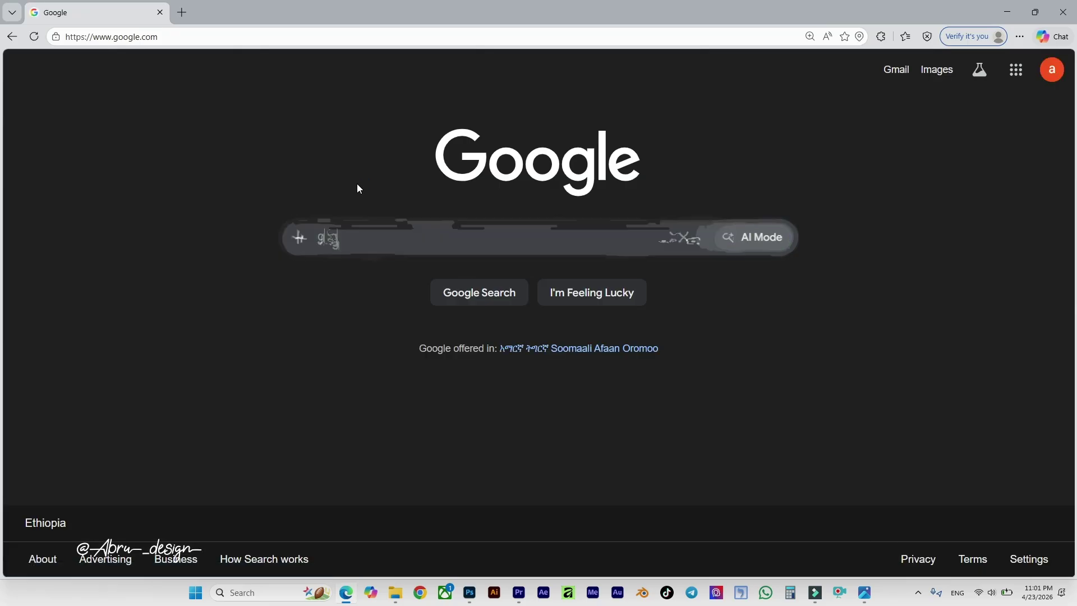
click(379, 273)
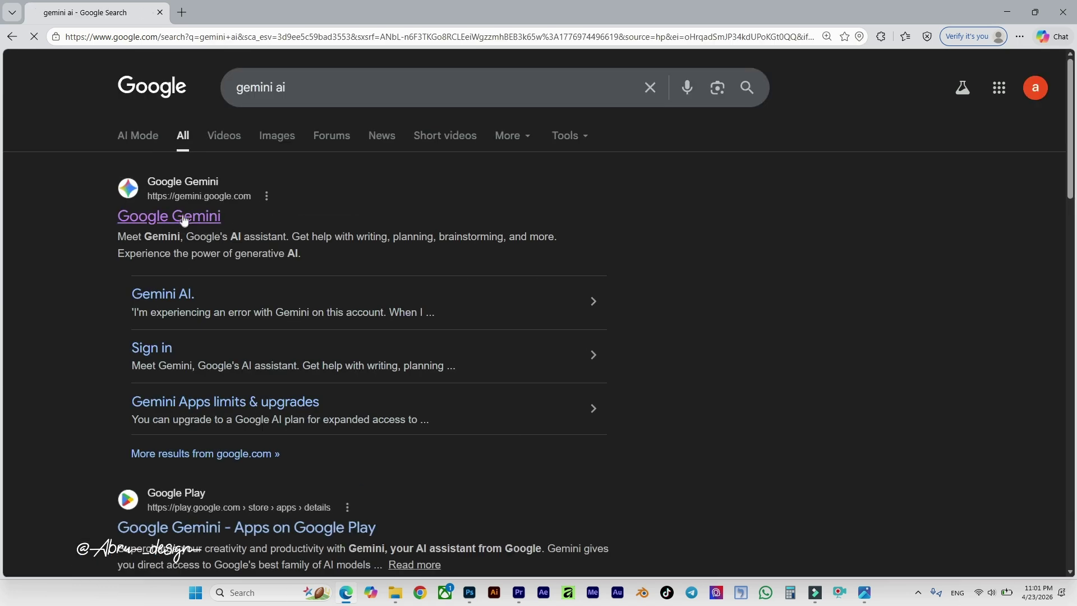
click(182, 217)
Find the street photo of the poster-covered pole (MIT5UWMMKFETNBKEPJJNBSGUOI.avif) in Downloads and attach it to the Gemini prompt.
key(alt+Tab)
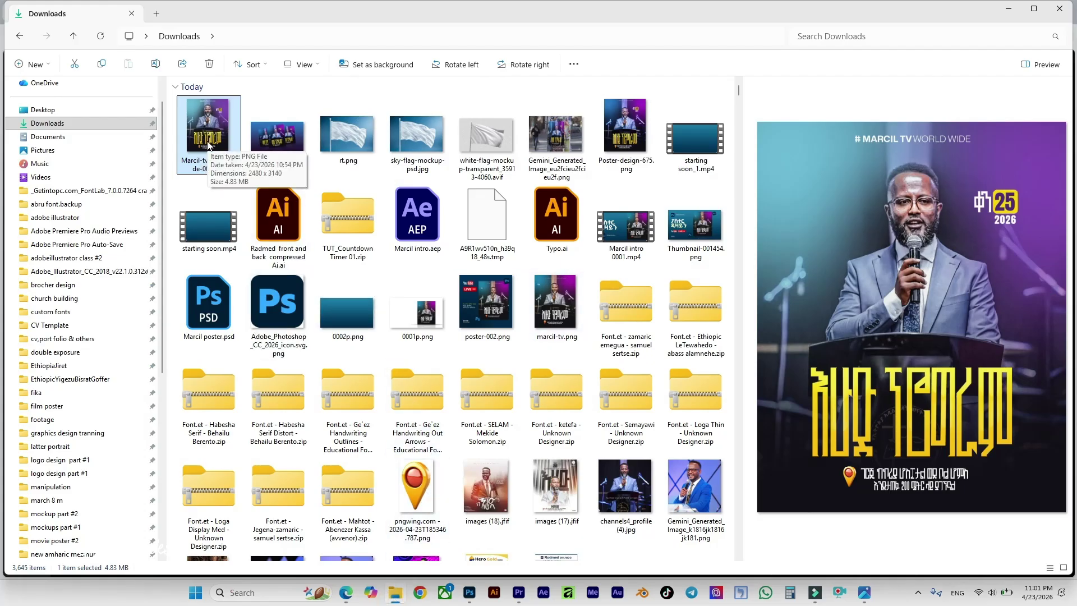
scroll(348, 241, down, 6)
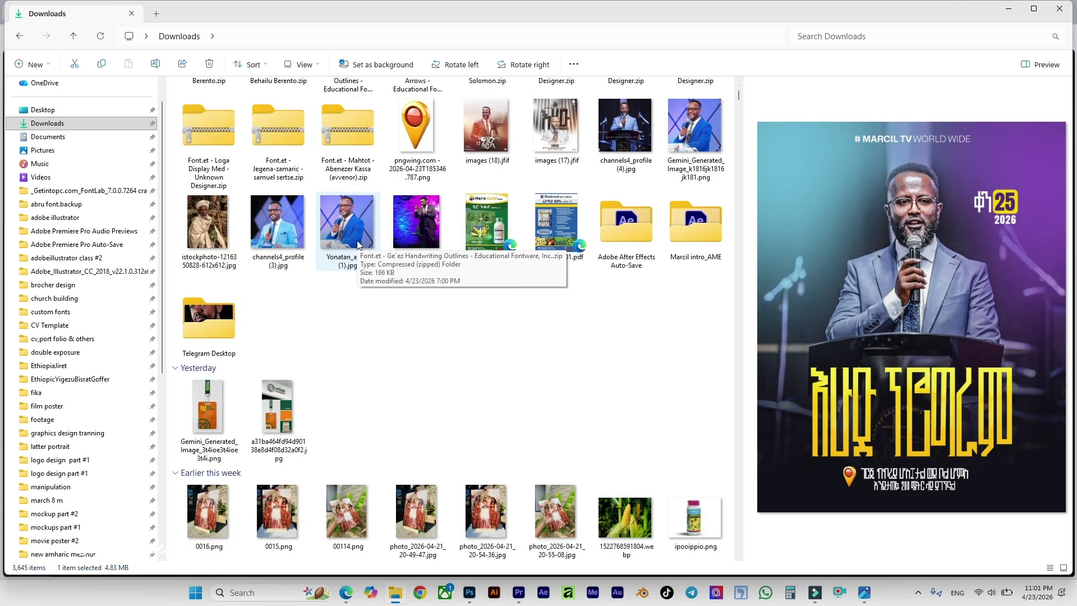
scroll(358, 243, down, 4)
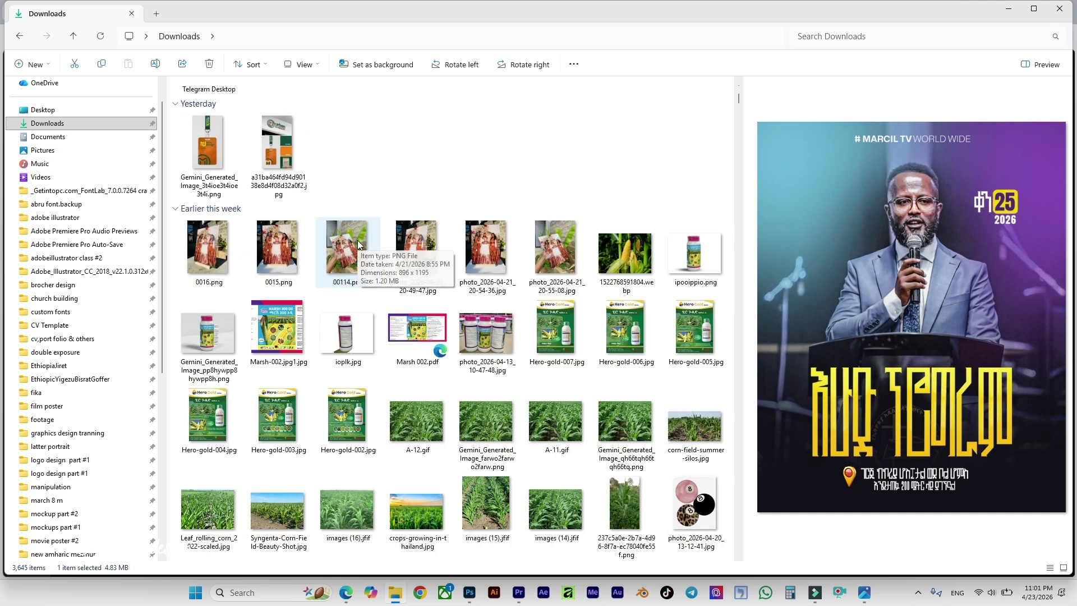
scroll(358, 240, down, 3)
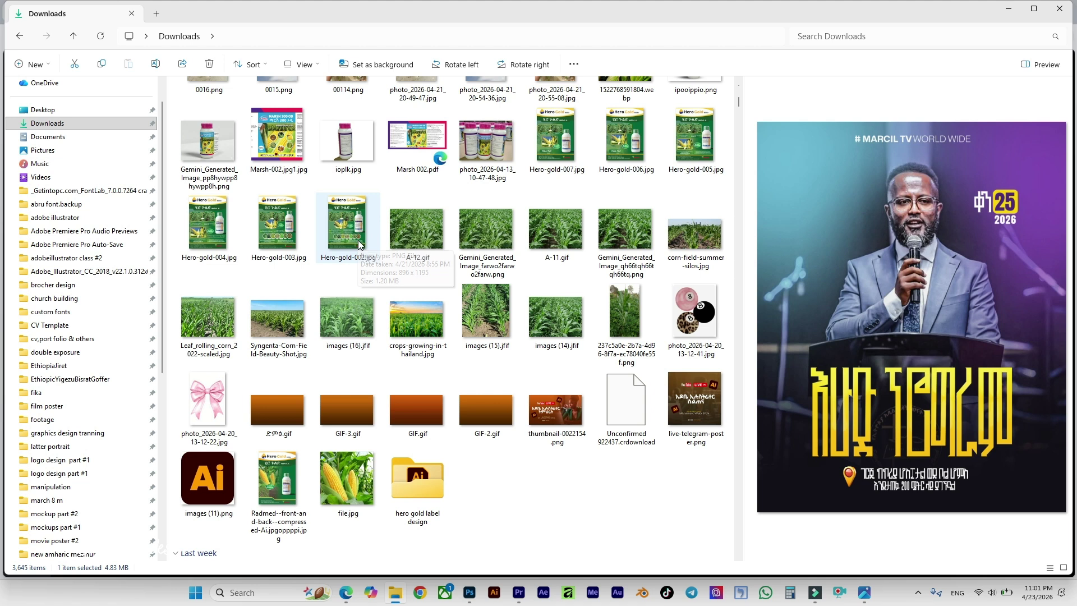
scroll(359, 244, down, 4)
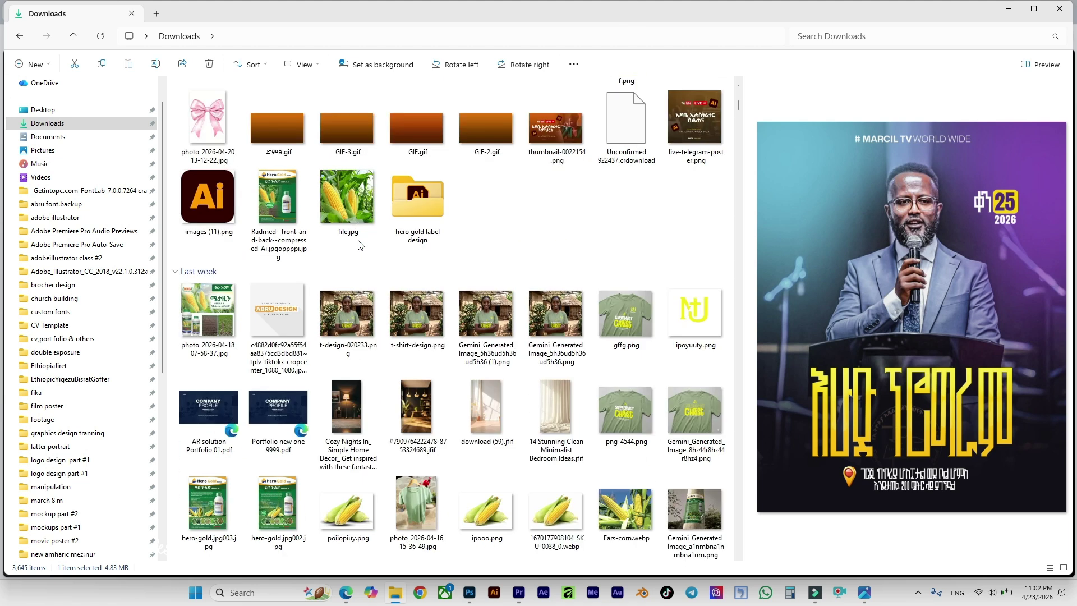
scroll(359, 244, down, 4)
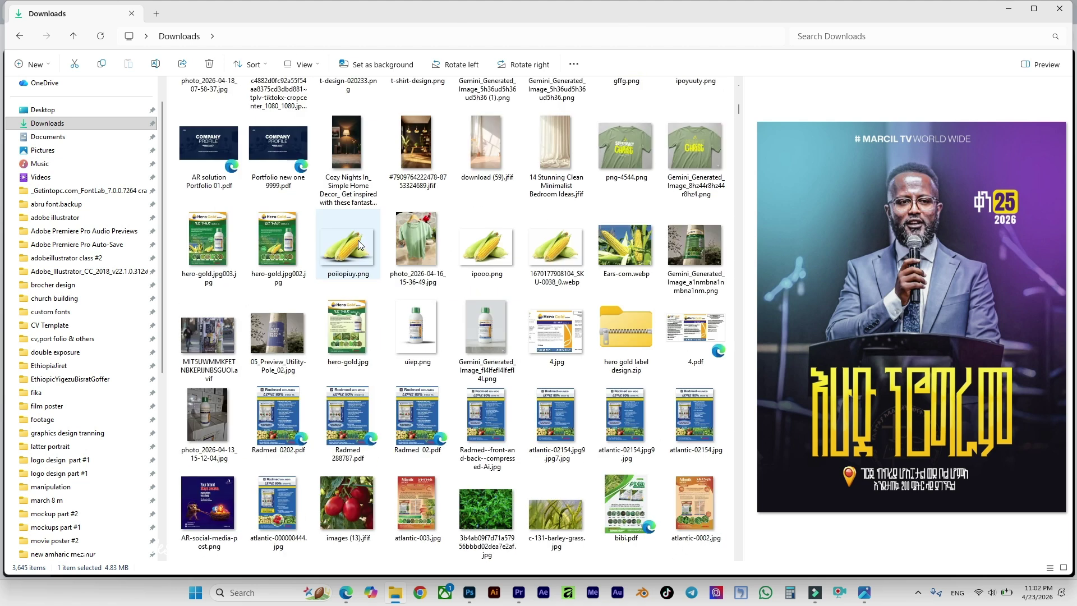
drag(207, 331, 402, 312)
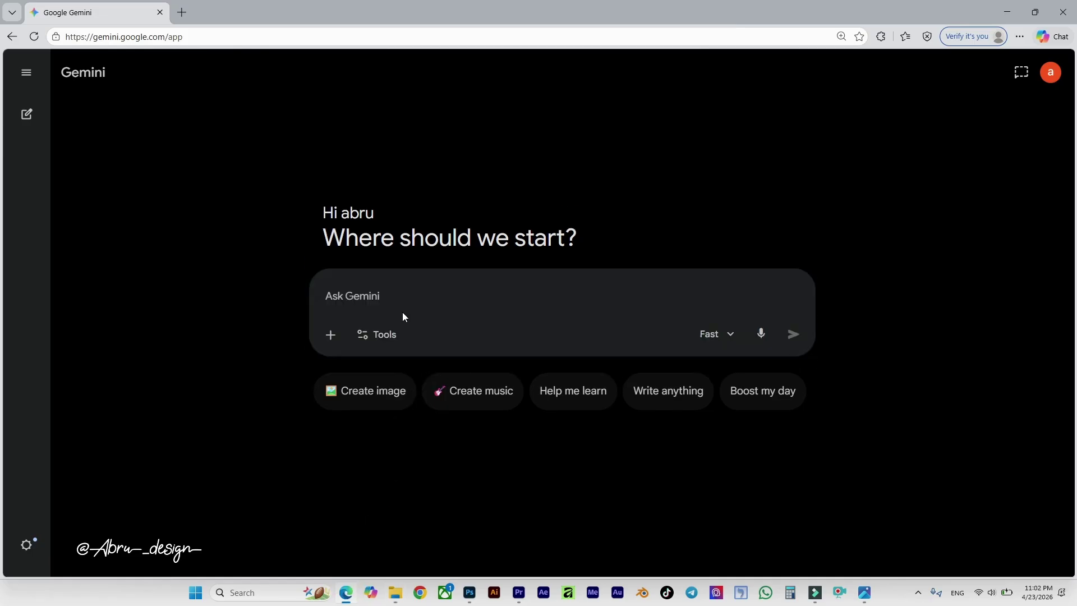
Attach the exported poster Marcil-tv-world-wide-001.png from Downloads to the Gemini prompt as the second image.
click(330, 362)
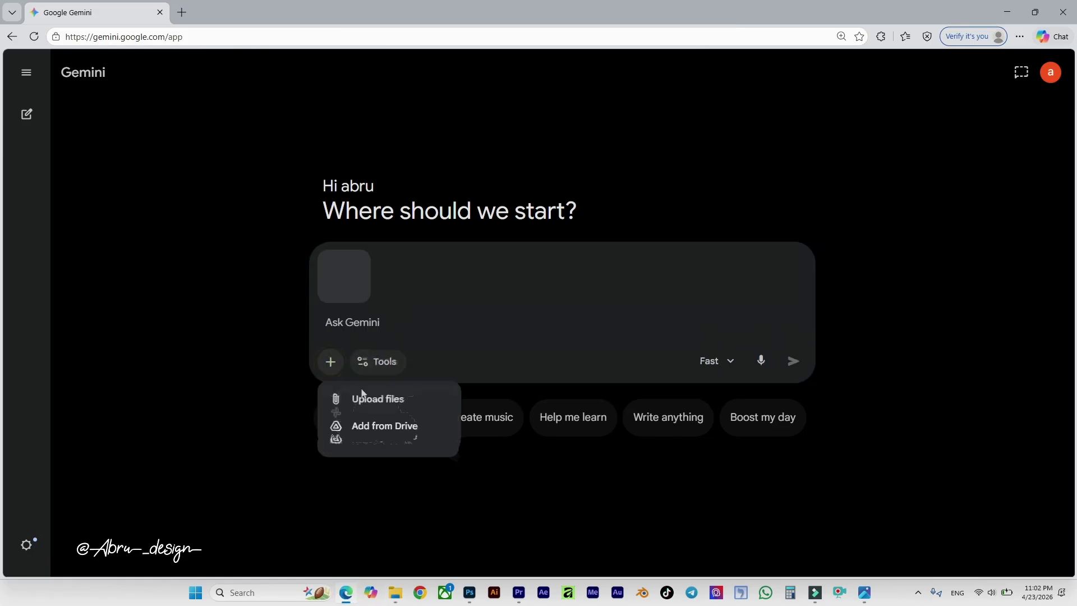
click(396, 593)
scroll(391, 203, up, 10)
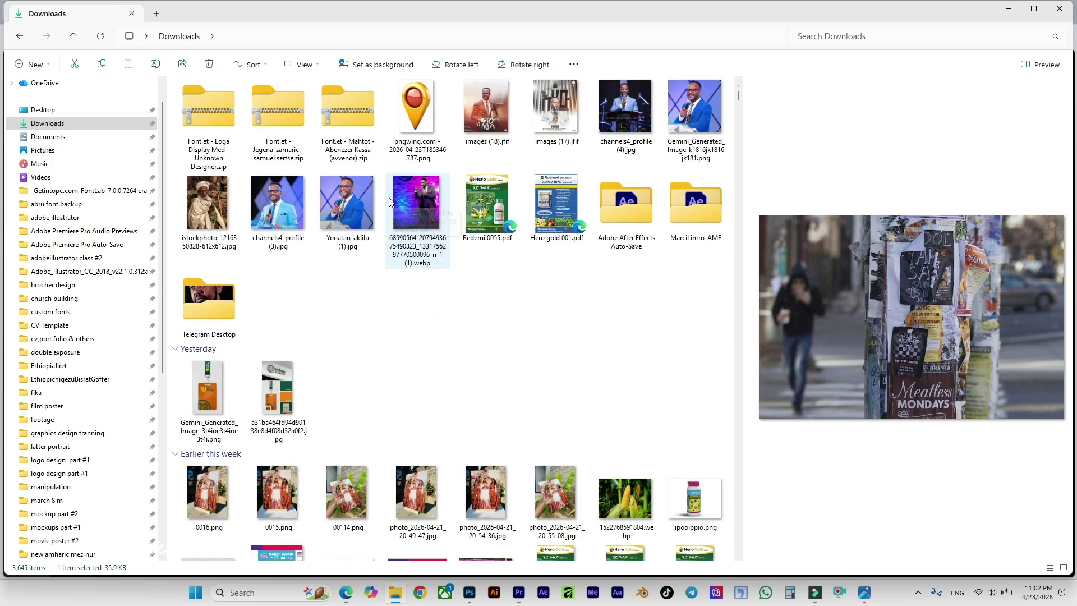
scroll(391, 202, up, 6)
drag(208, 129, 393, 325)
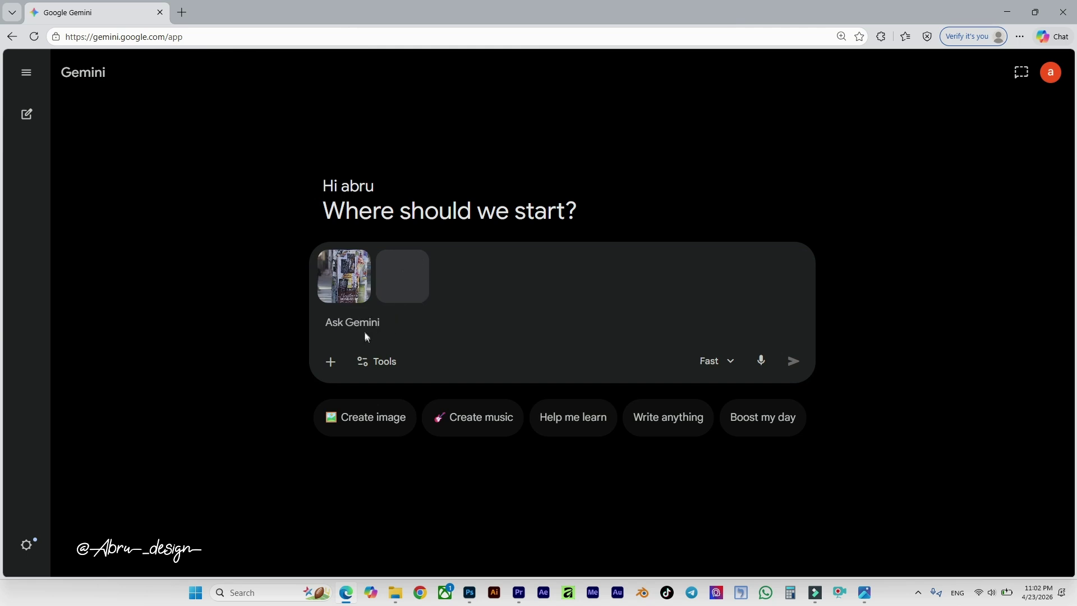
Send the prompt "remove unwanted posters form first image and put the second one poster on to the first make it realistic and glossy look.".
text(remove unwanted p)
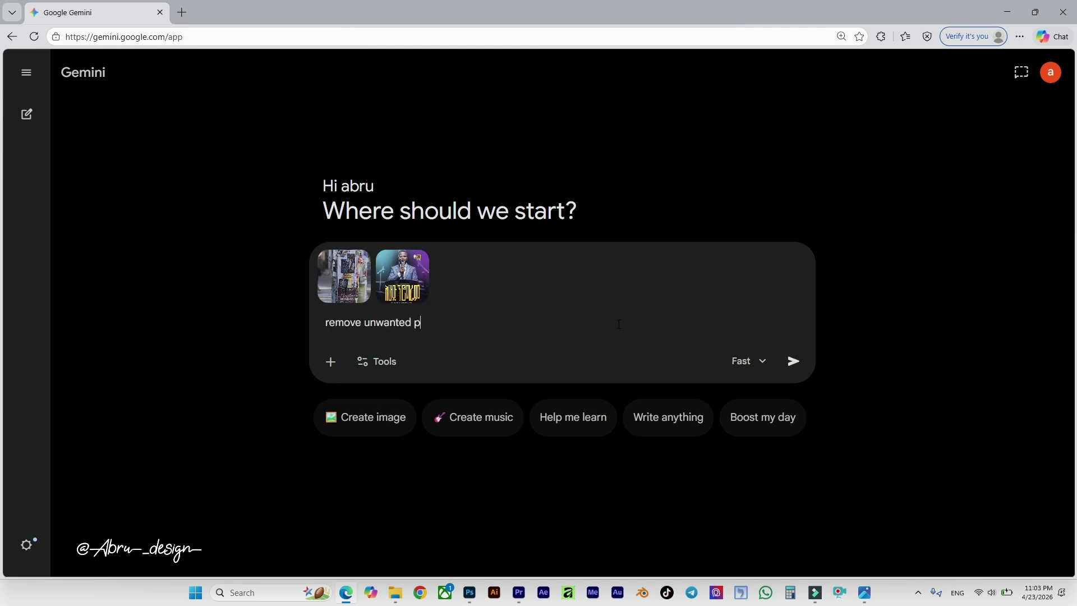
text(osters form first image and put the seco)
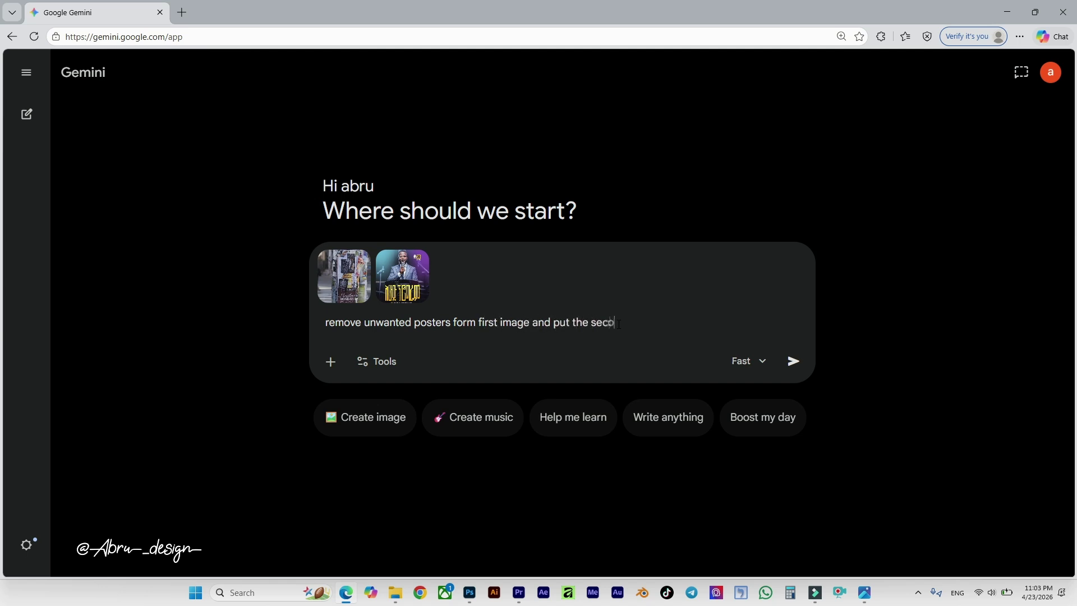
text(nd one poster on to the firt)
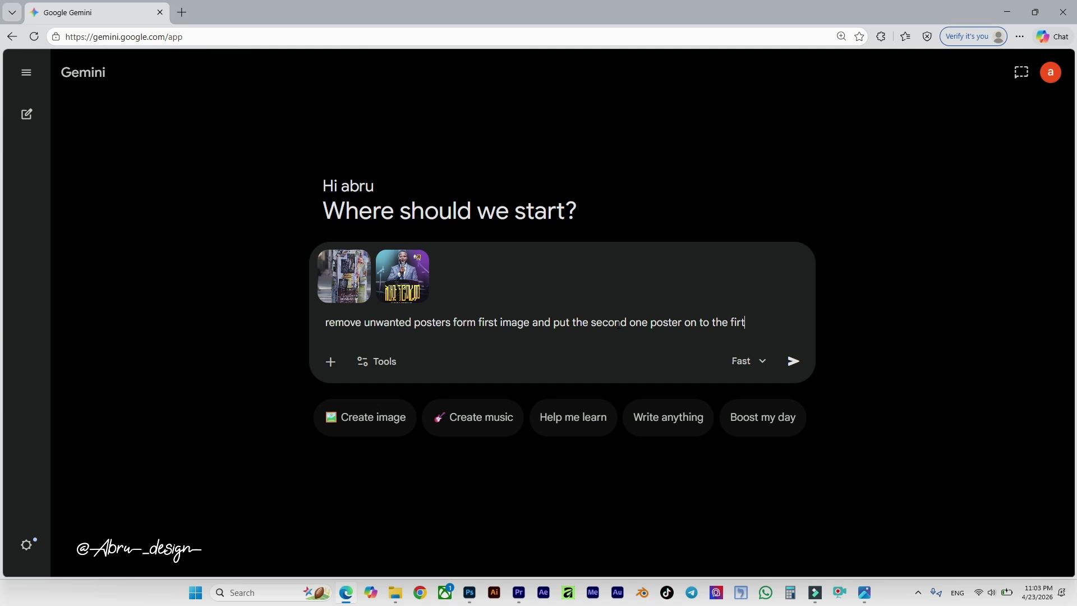
key(BackSpace)
text(st make it realistic and)
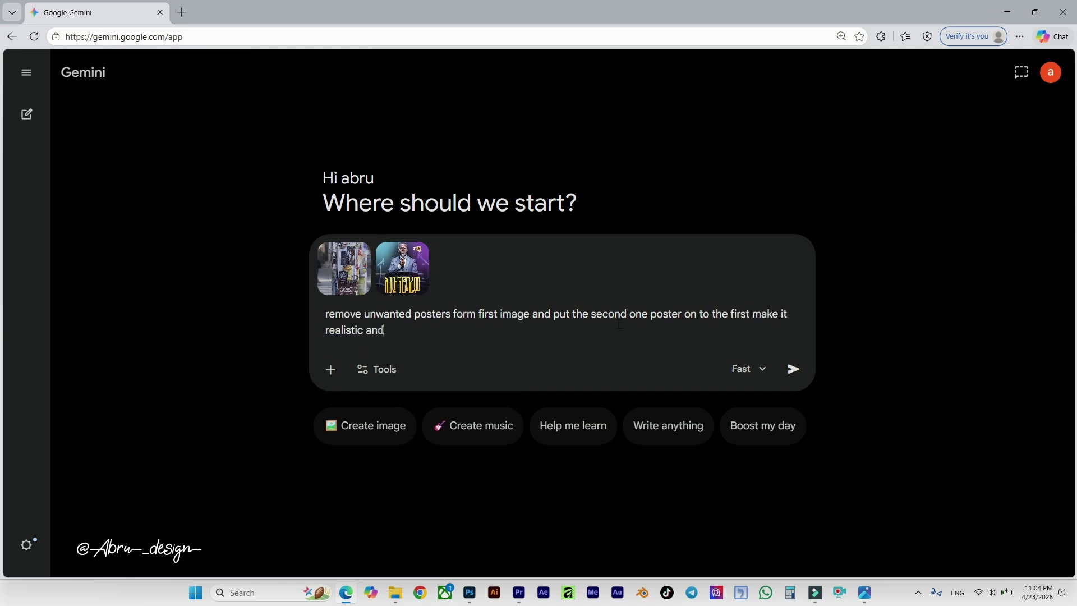
text( glossy look.)
click(792, 368)
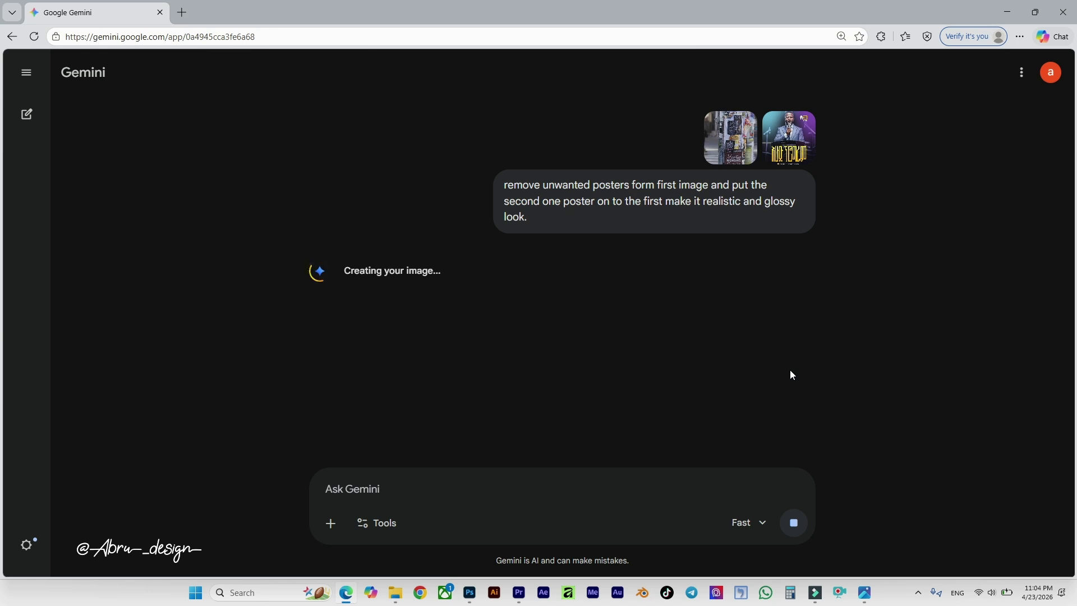
click(919, 591)
click(901, 525)
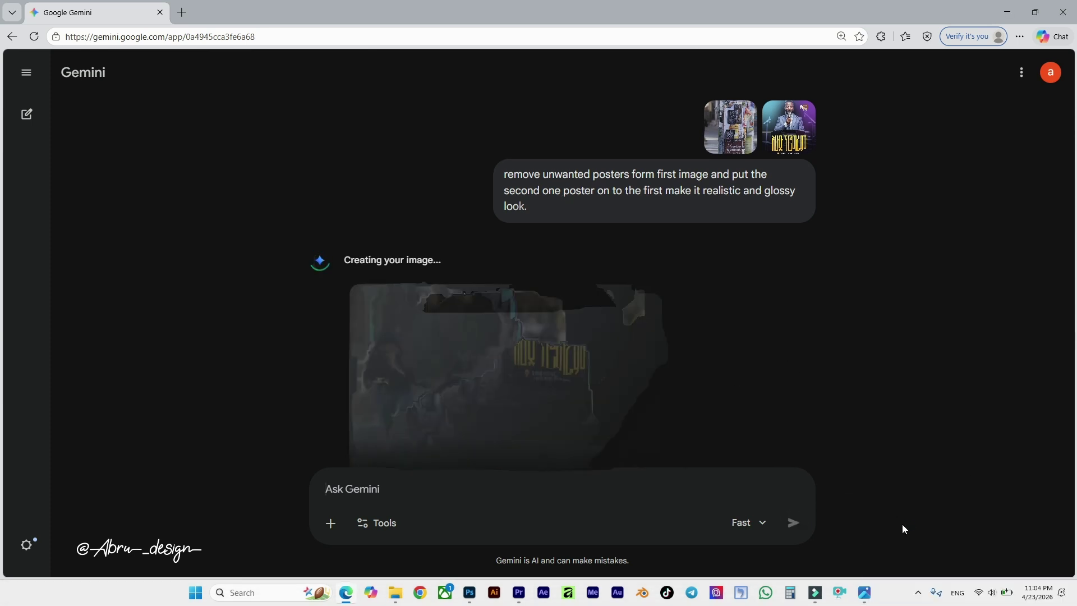
Open the generated street mockup in Gemini's full view and download it at full size.
click(530, 275)
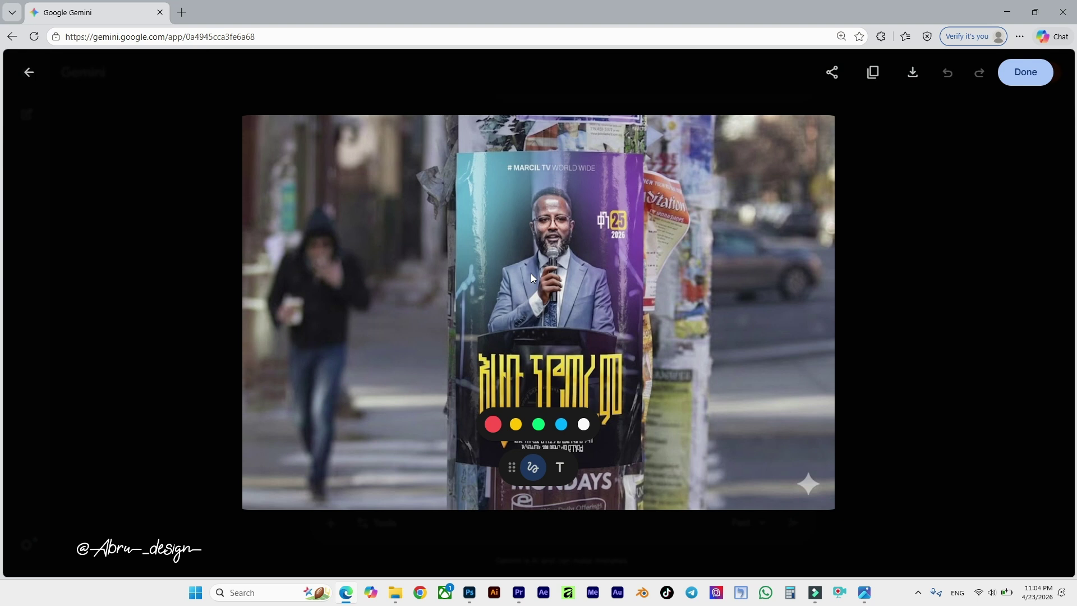
key(alt+Tab)
scroll(379, 196, up, 3)
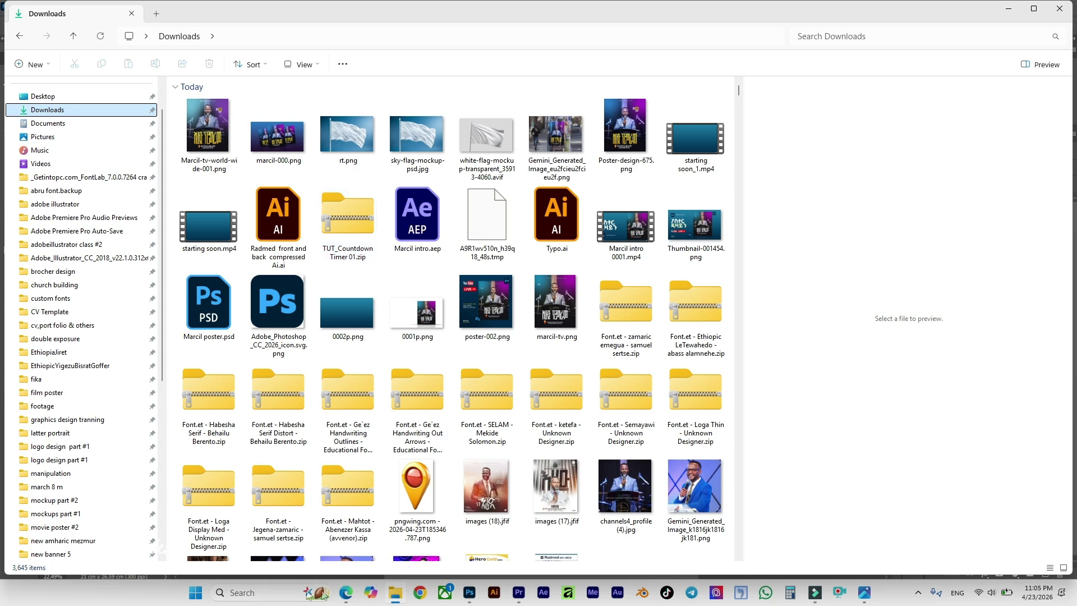
click(345, 592)
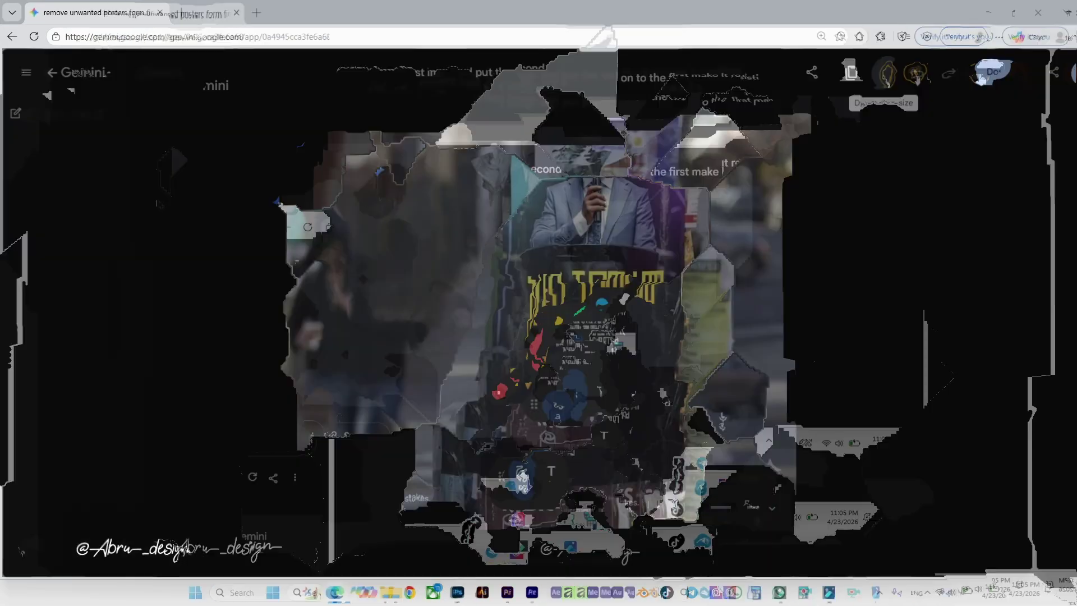
click(912, 72)
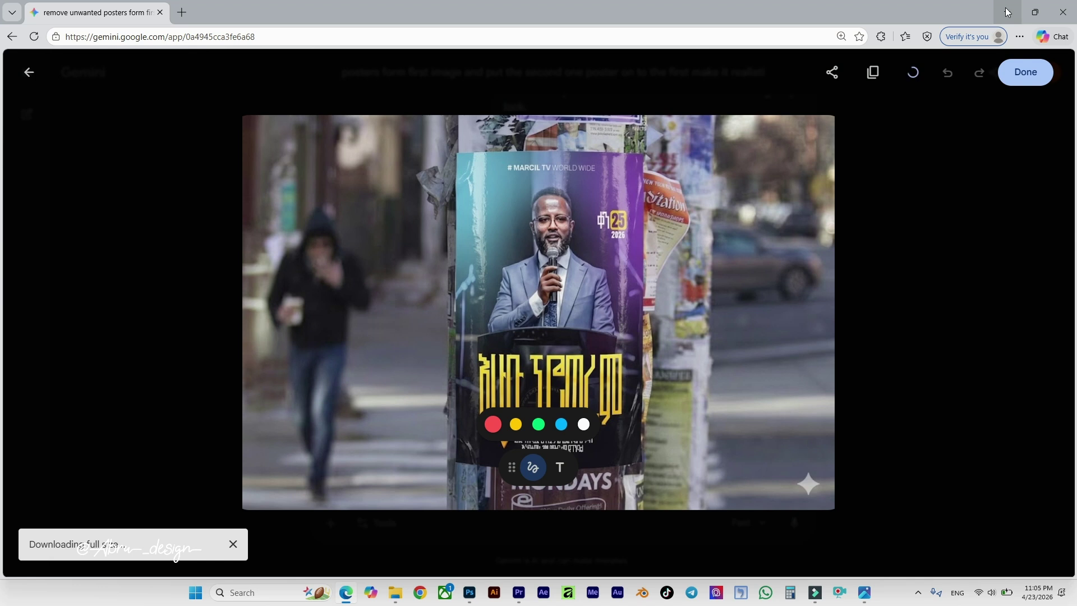
Open the downloaded mockup from Downloads, examine how the poster looks on the pole up close, and switch back to Photoshop.
click(1007, 12)
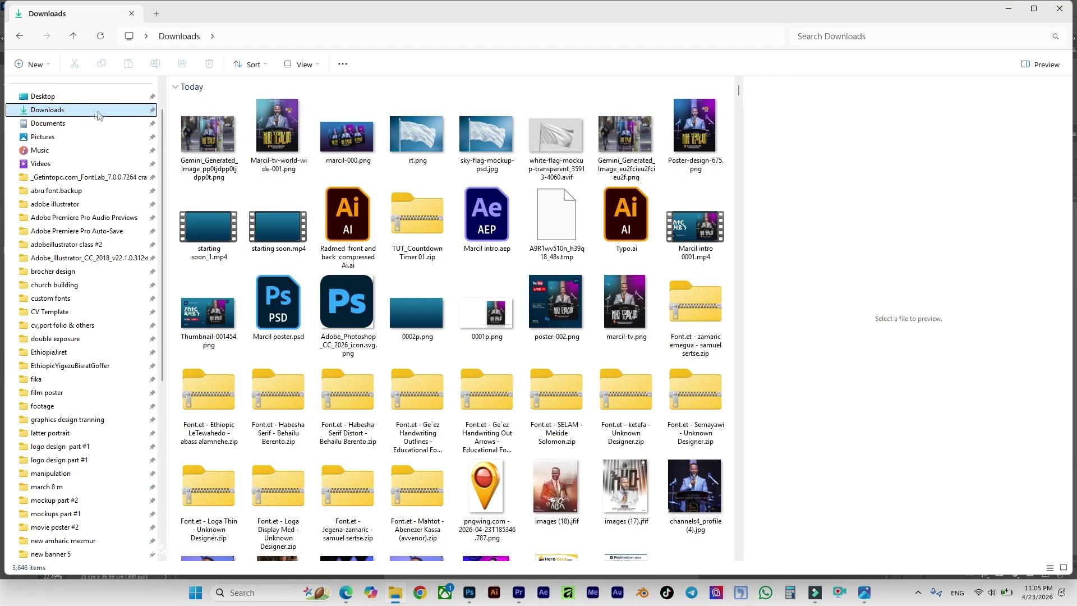
double_click(208, 134)
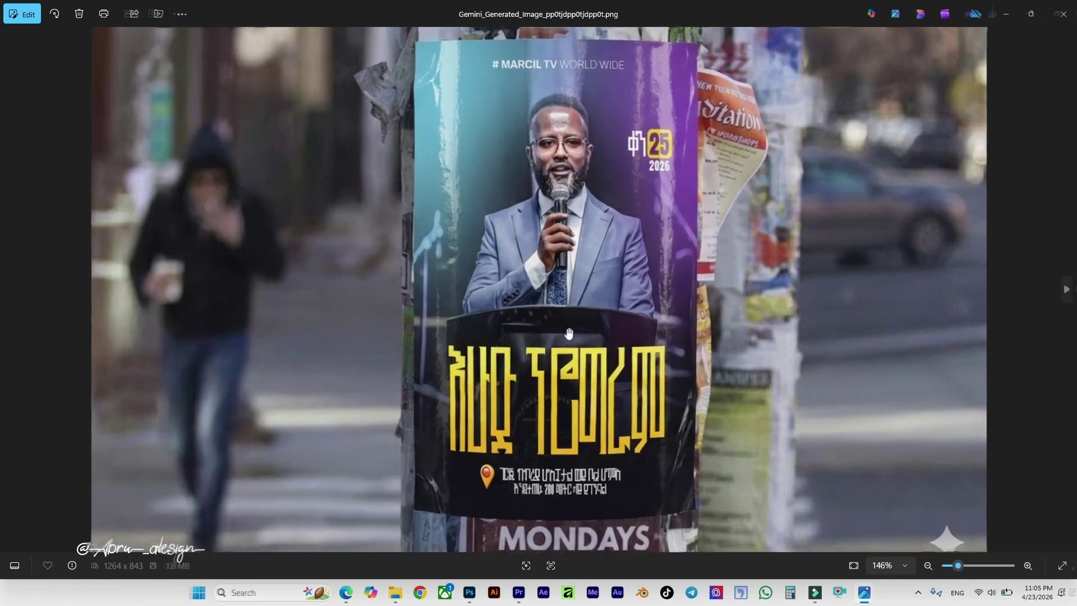
scroll(569, 334, up, 1)
drag(589, 312, 589, 443)
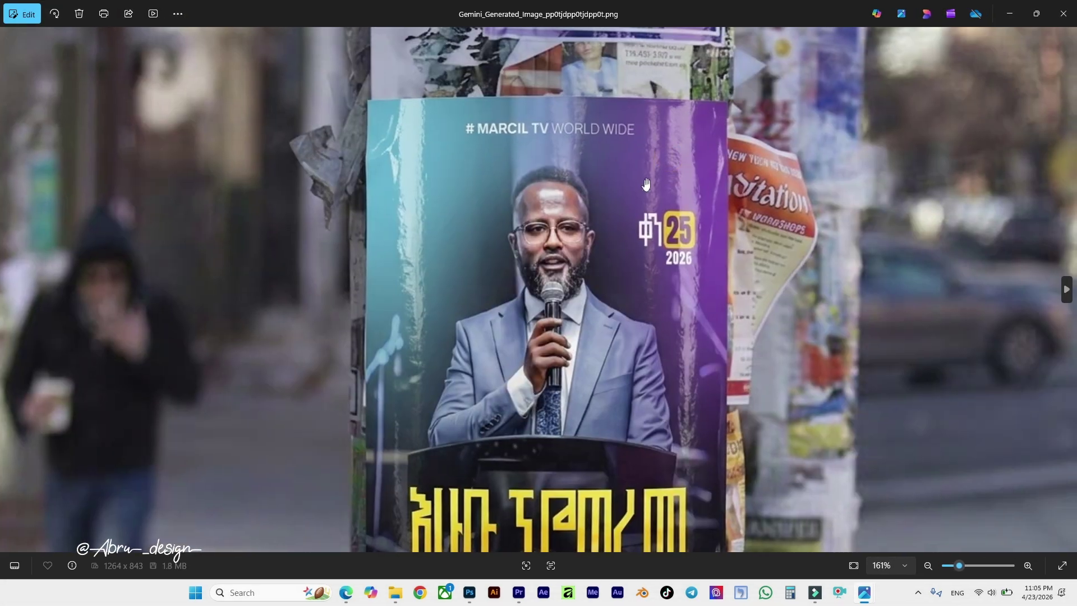
scroll(646, 184, up, 2)
drag(710, 490, 667, 267)
drag(645, 527, 645, 163)
scroll(587, 287, down, 3)
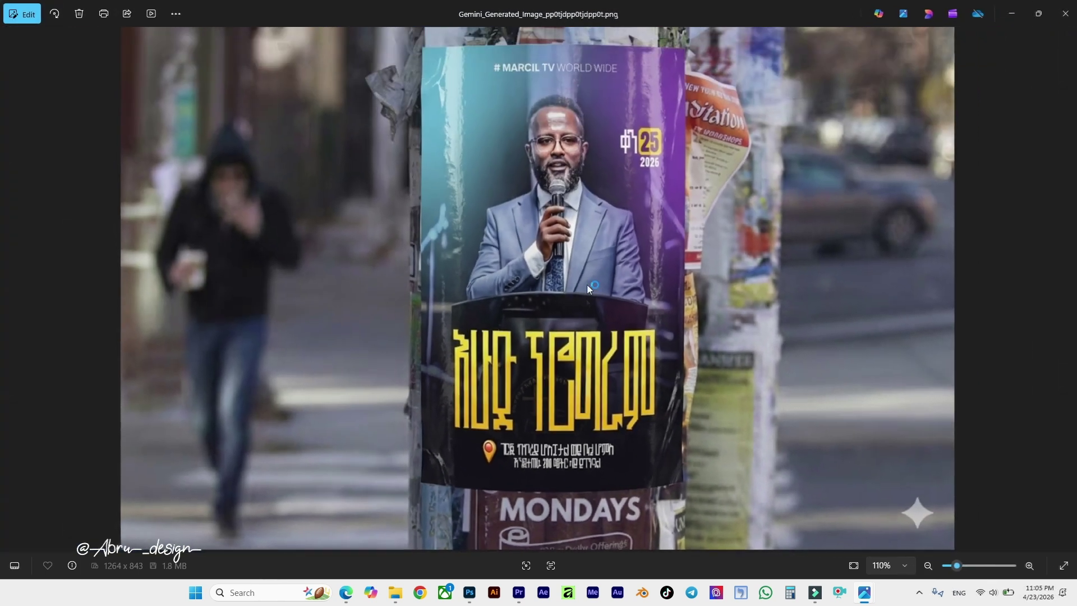
scroll(587, 284, down, 1)
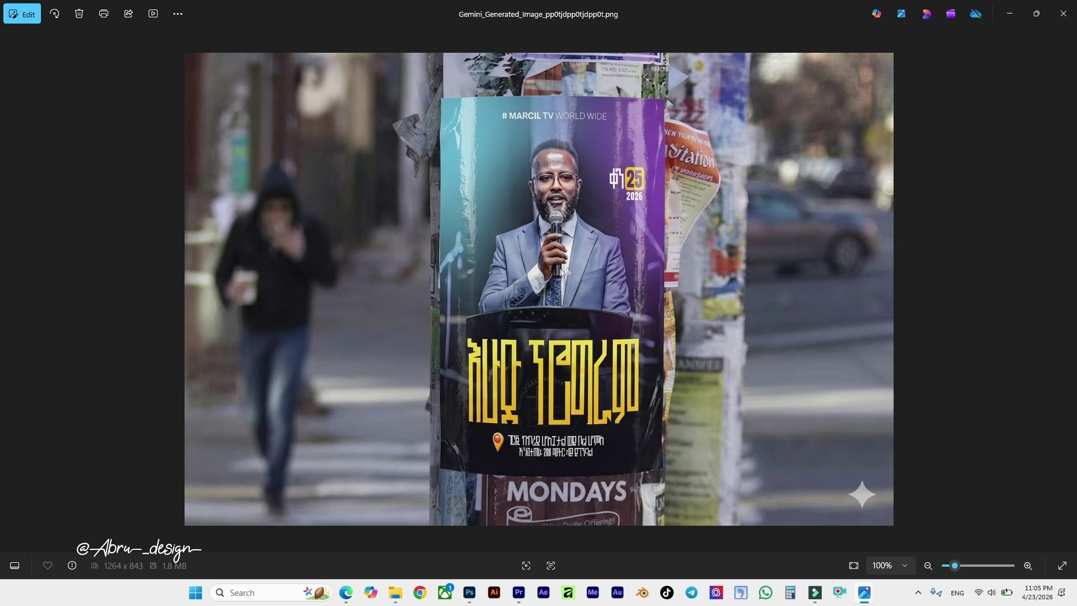
scroll(559, 274, up, 3)
scroll(558, 273, down, 3)
key(alt+Tab)
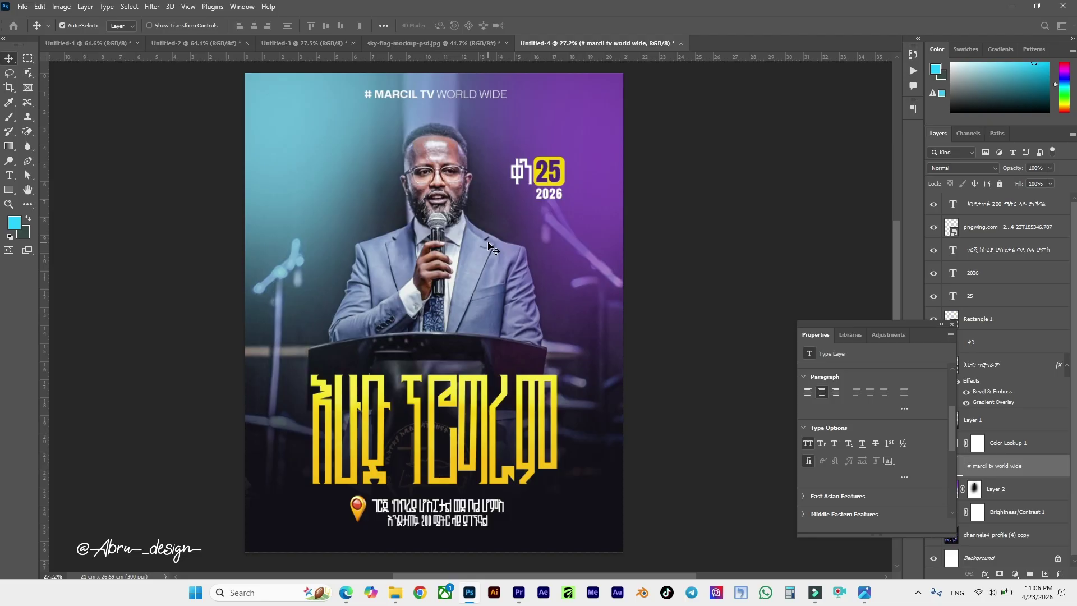